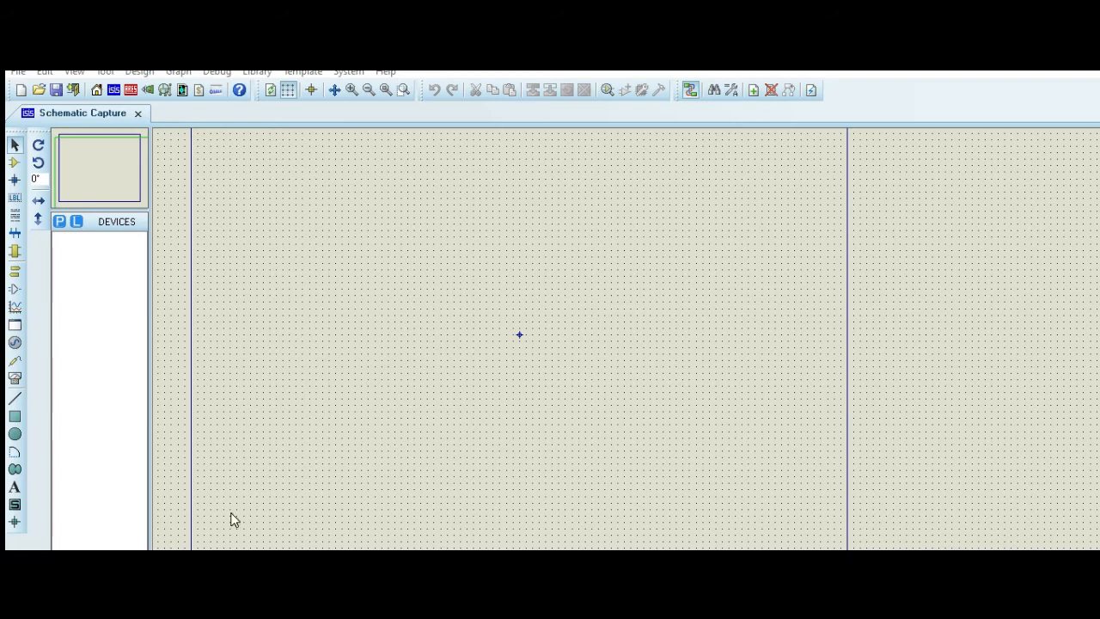
Search the parts library for adc0804 and add the ADC0804 converter to the device list.
{"action": "left_click", "coordinate": [60, 222]}
{"action": "type", "text": "adc0804"}
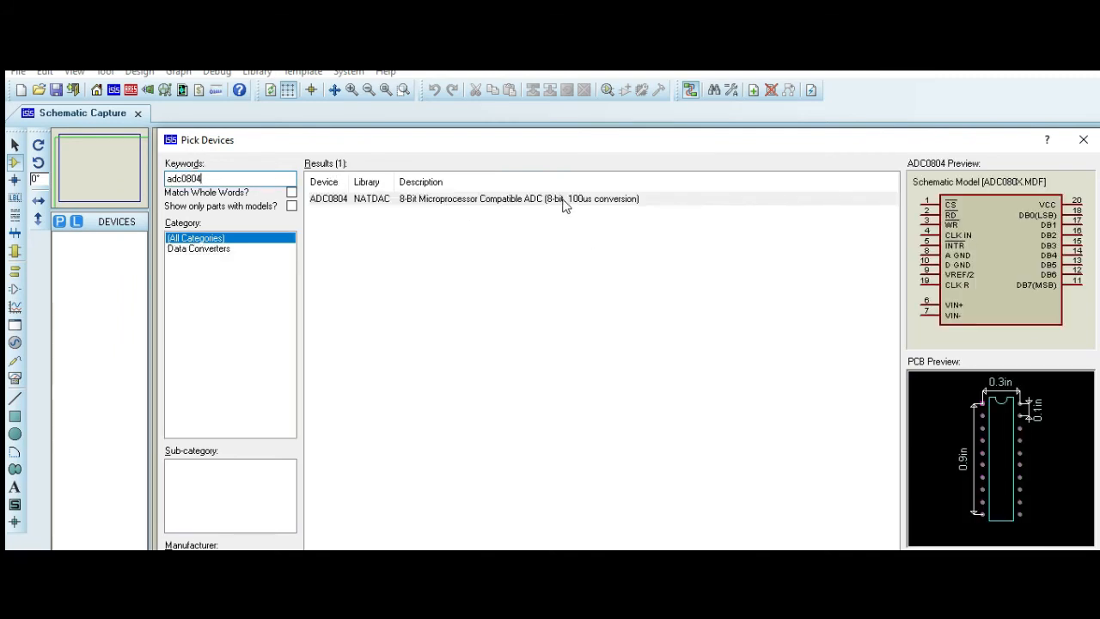
{"action": "left_click", "coordinate": [563, 205]}
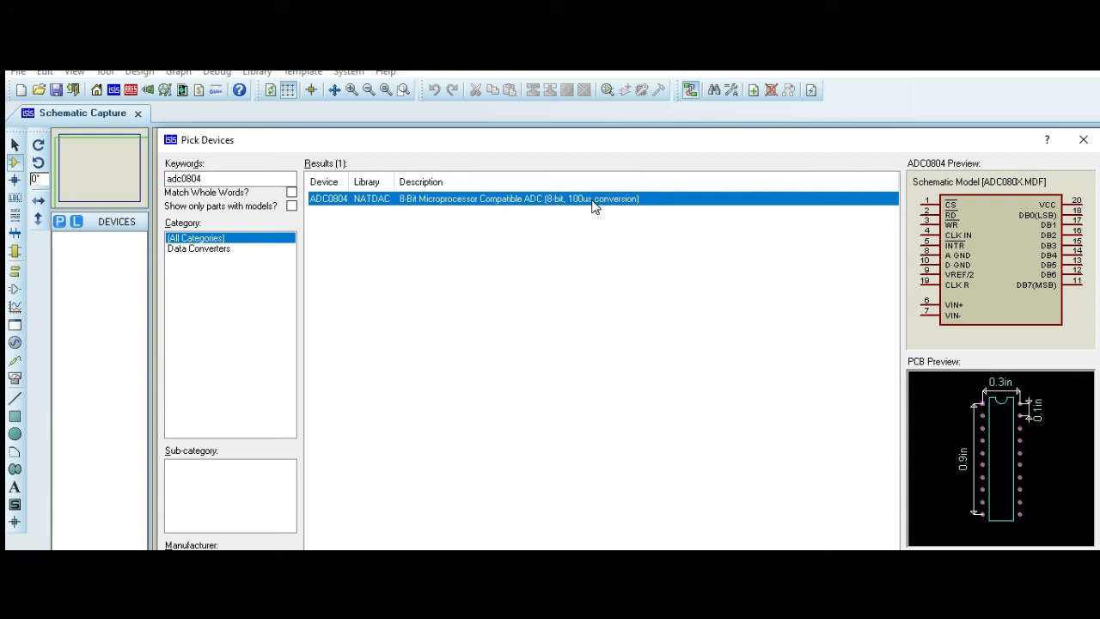
{"action": "double_click", "coordinate": [592, 205]}
Search the parts library for res and add the RES resistor to the device list.
{"action": "left_click", "coordinate": [259, 181]}
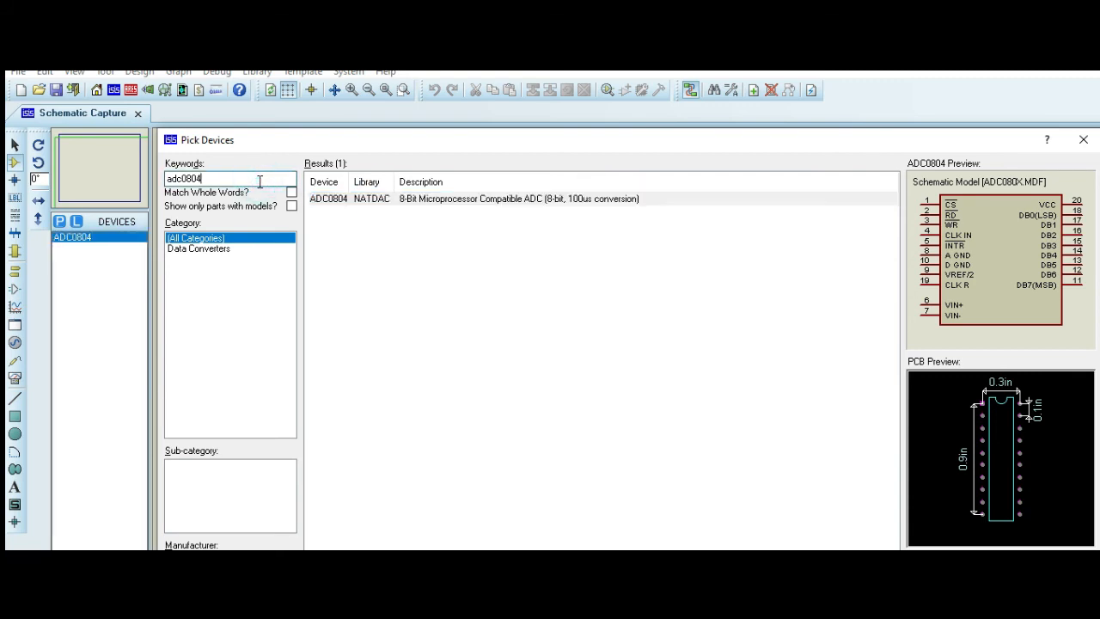
{"action": "type", "text": "res"}
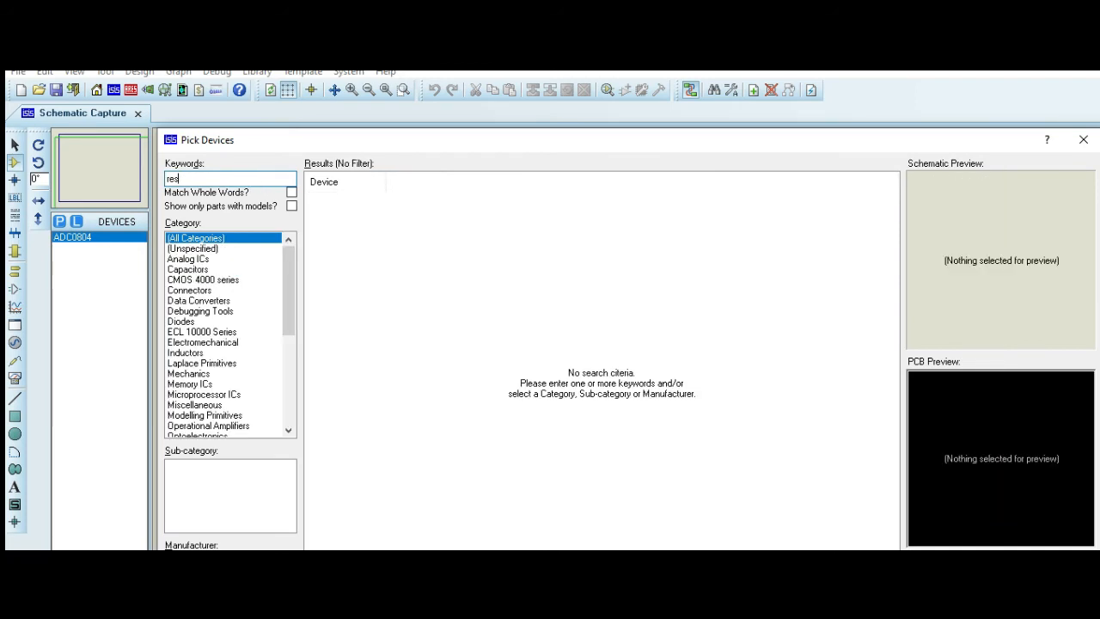
{"action": "double_click", "coordinate": [386, 198]}
Search the parts library for cap and add the generic CAP capacitor to the device list.
{"action": "left_click", "coordinate": [207, 178]}
{"action": "key", "text": "BackSpace"}
{"action": "type", "text": "ca"}
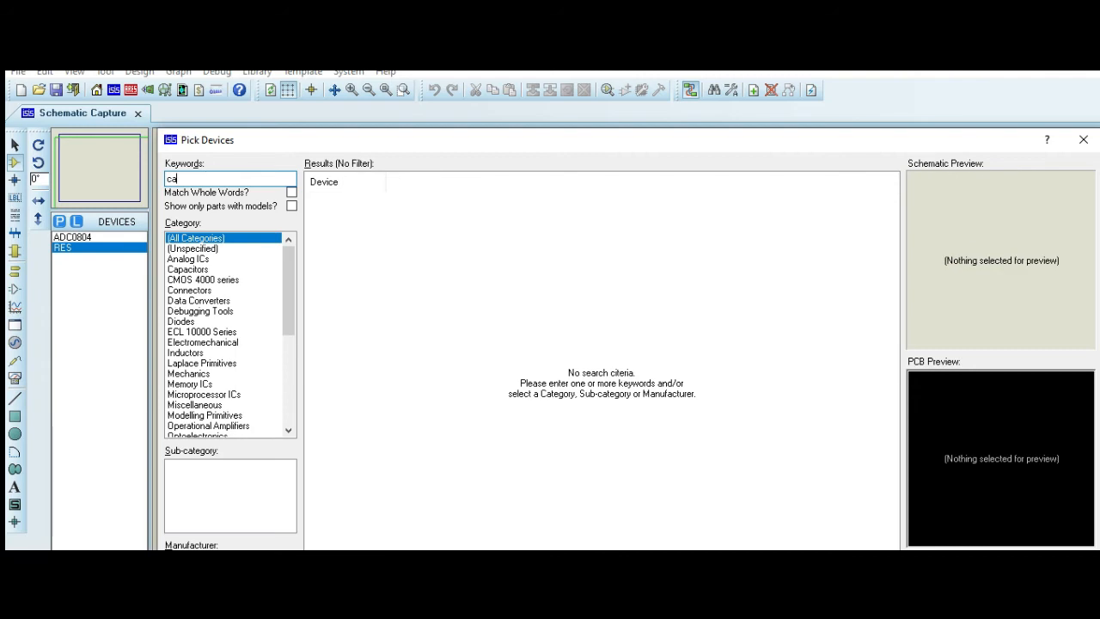
{"action": "type", "text": "p"}
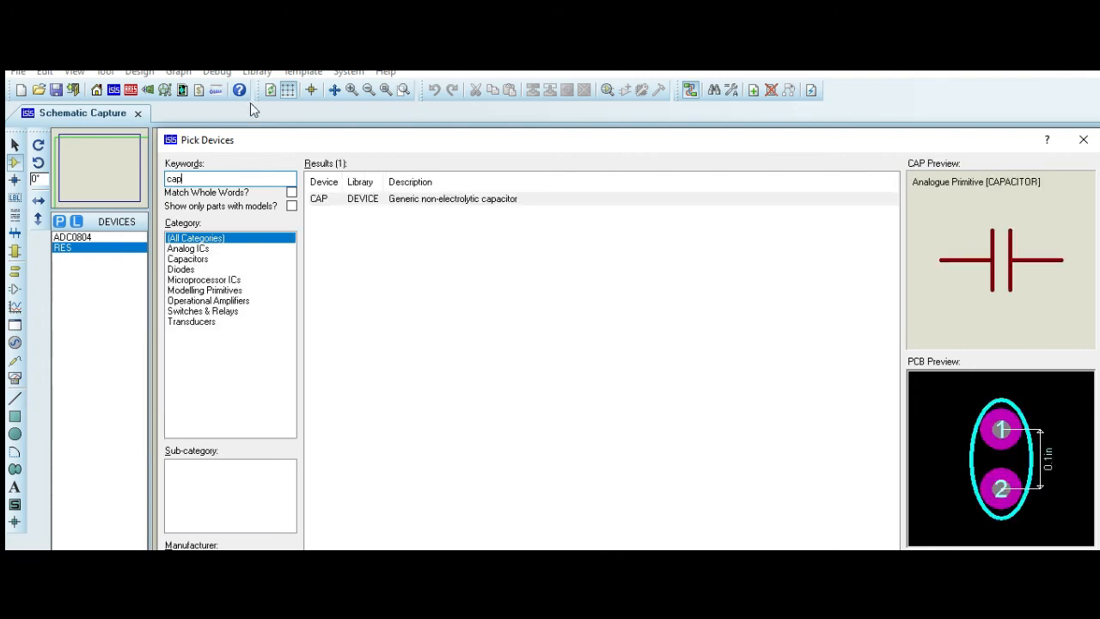
{"action": "double_click", "coordinate": [427, 206]}
Search the parts library for logic sta and add LOGICSTATE and LOGICPROBE to the device list.
{"action": "left_click", "coordinate": [185, 181]}
{"action": "key", "text": "BackSpace"}
{"action": "key", "text": "BackSpace"}
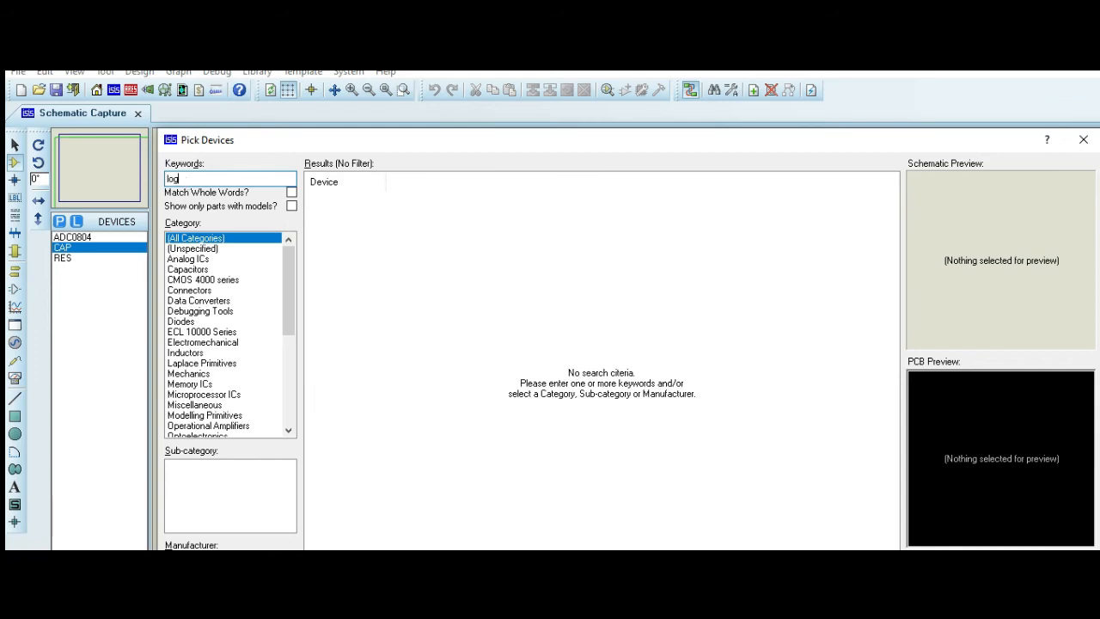
{"action": "type", "text": "logic sat"}
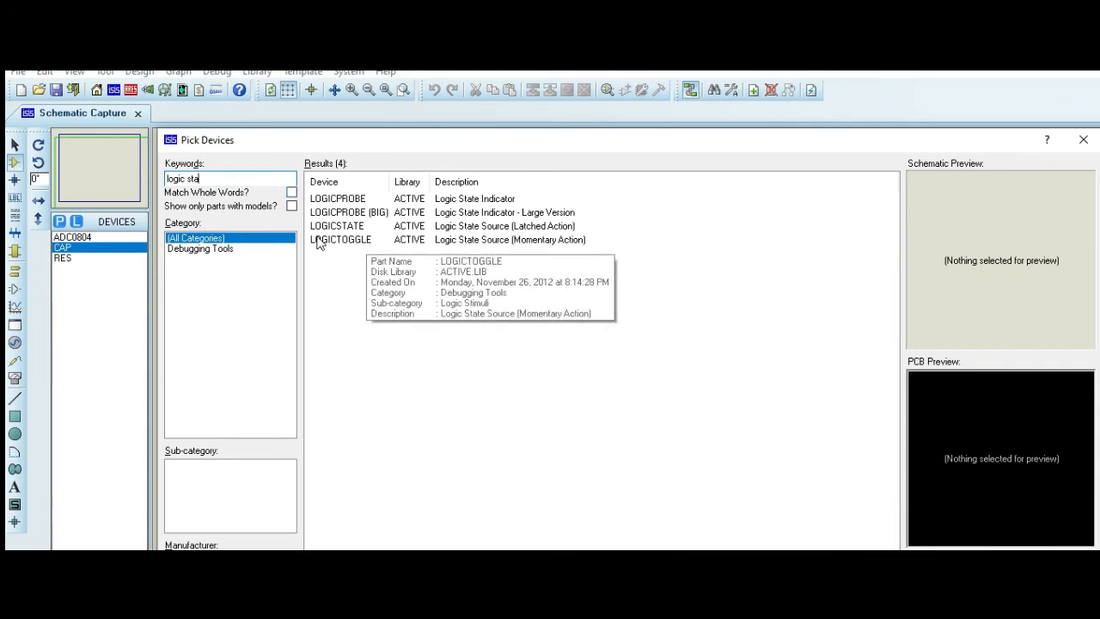
{"action": "double_click", "coordinate": [357, 227]}
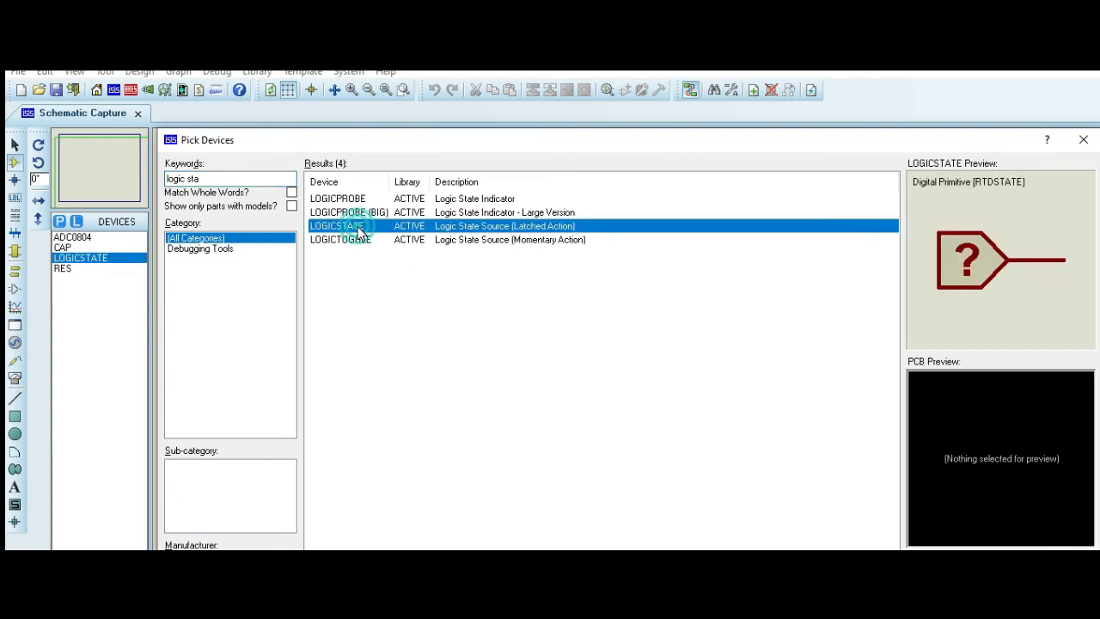
{"action": "double_click", "coordinate": [378, 199]}
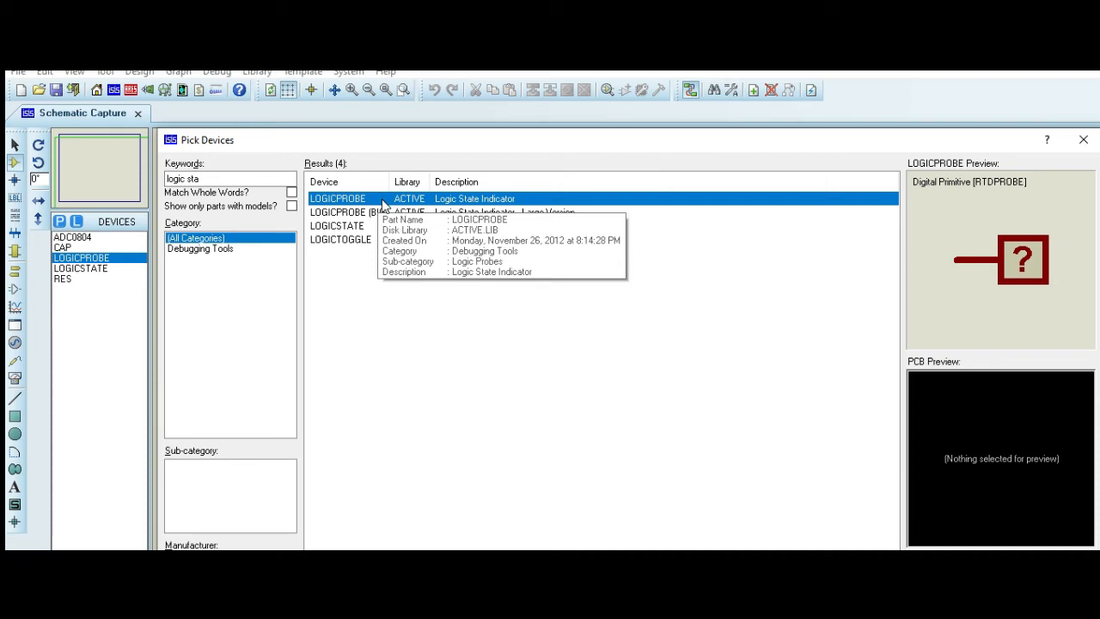
Search the parts library for pot-h, add the POT-HG potentiometer to the device list, and finish picking devices.
{"action": "left_click", "coordinate": [217, 177]}
{"action": "key", "text": "BackSpace"}
{"action": "key", "text": "BackSpace"}
{"action": "key", "text": "BackSpace"}
{"action": "key", "text": "BackSpace"}
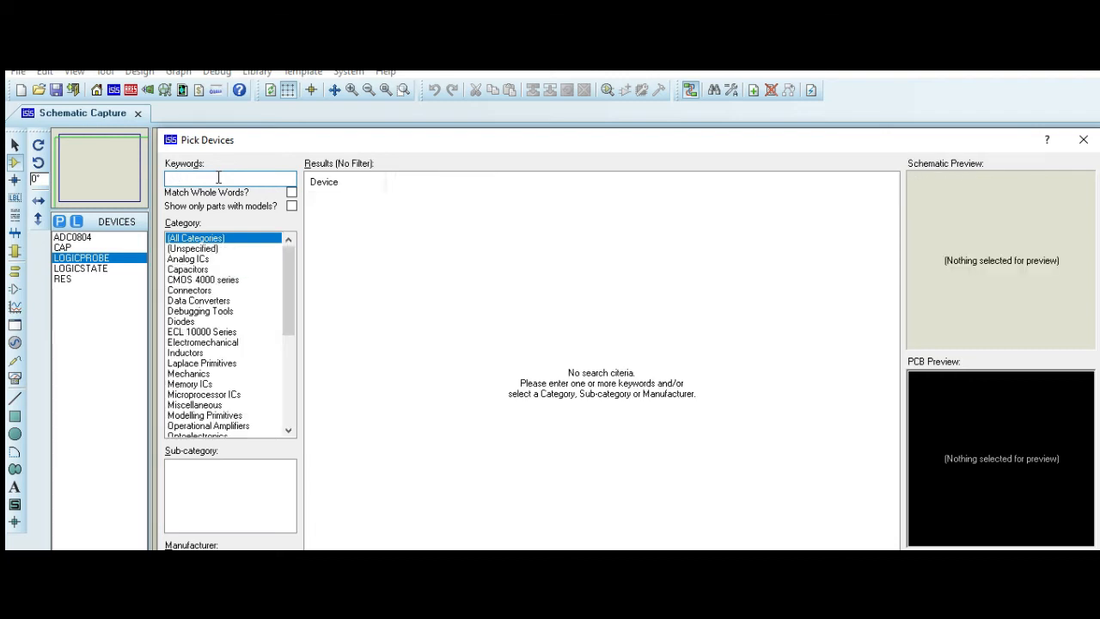
{"action": "type", "text": "pot-h"}
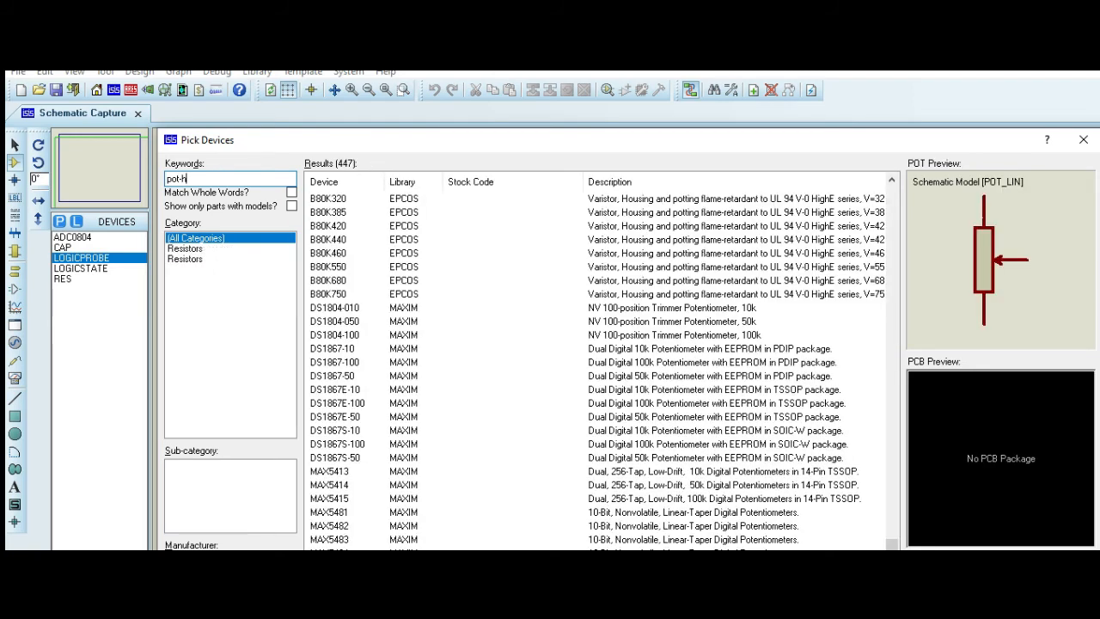
{"action": "double_click", "coordinate": [432, 200]}
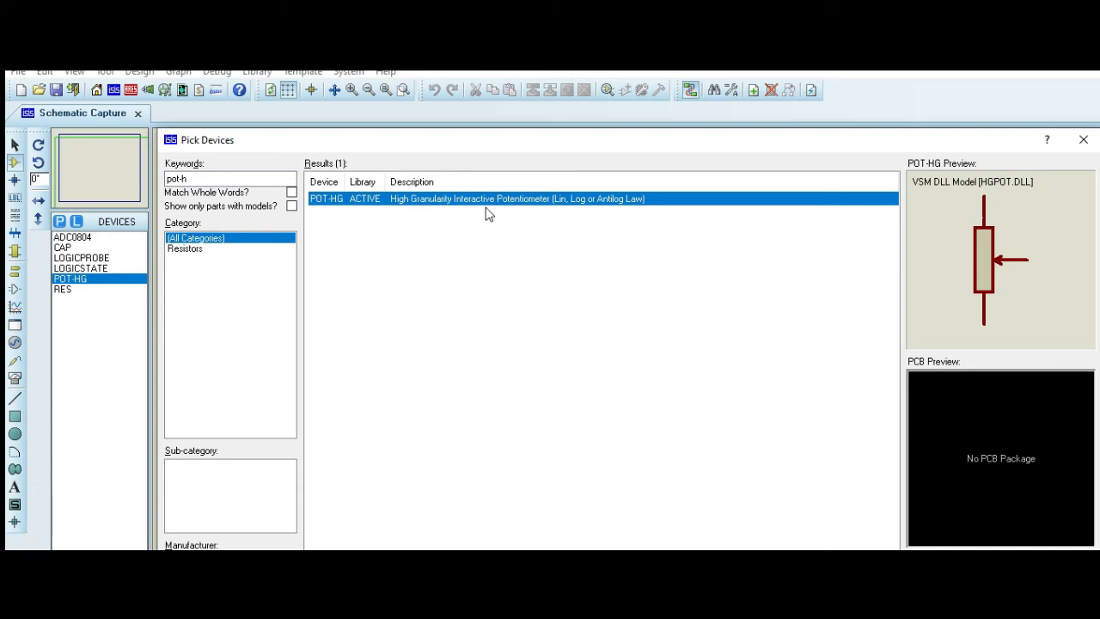
{"action": "left_click", "coordinate": [1081, 141]}
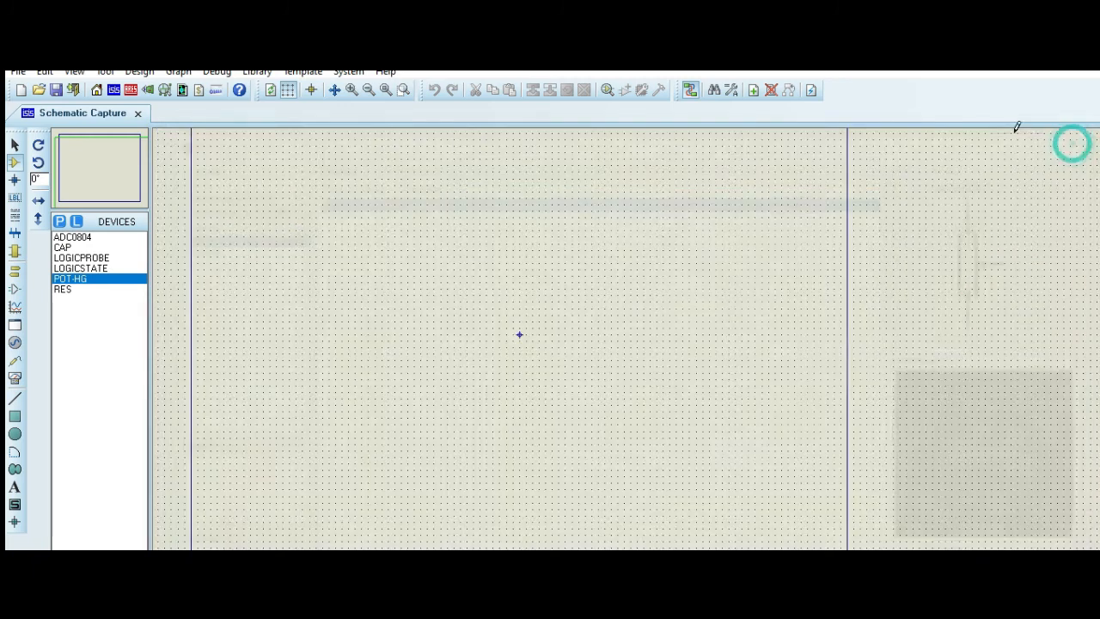
Place the ADC0804 near the centre of the schematic sheet.
{"action": "left_click", "coordinate": [72, 238]}
{"action": "left_click", "coordinate": [422, 235]}
{"action": "left_click", "coordinate": [434, 256]}
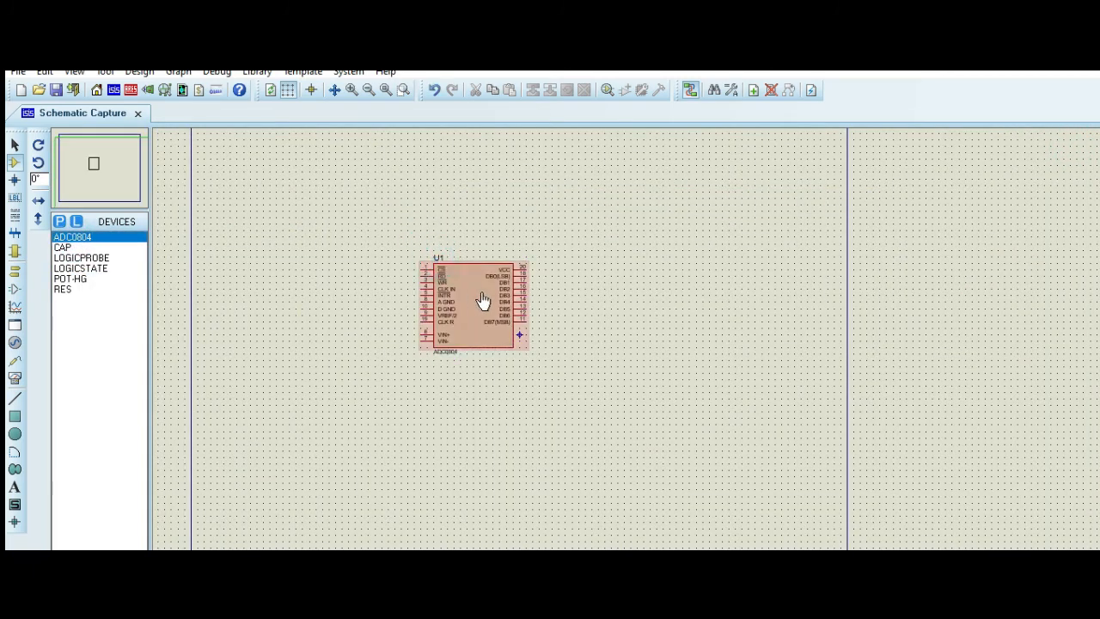
{"action": "scroll", "coordinate": [484, 300], "scroll_direction": "up", "scroll_amount": 1}
{"action": "scroll", "coordinate": [636, 382], "scroll_direction": "up", "scroll_amount": 1}
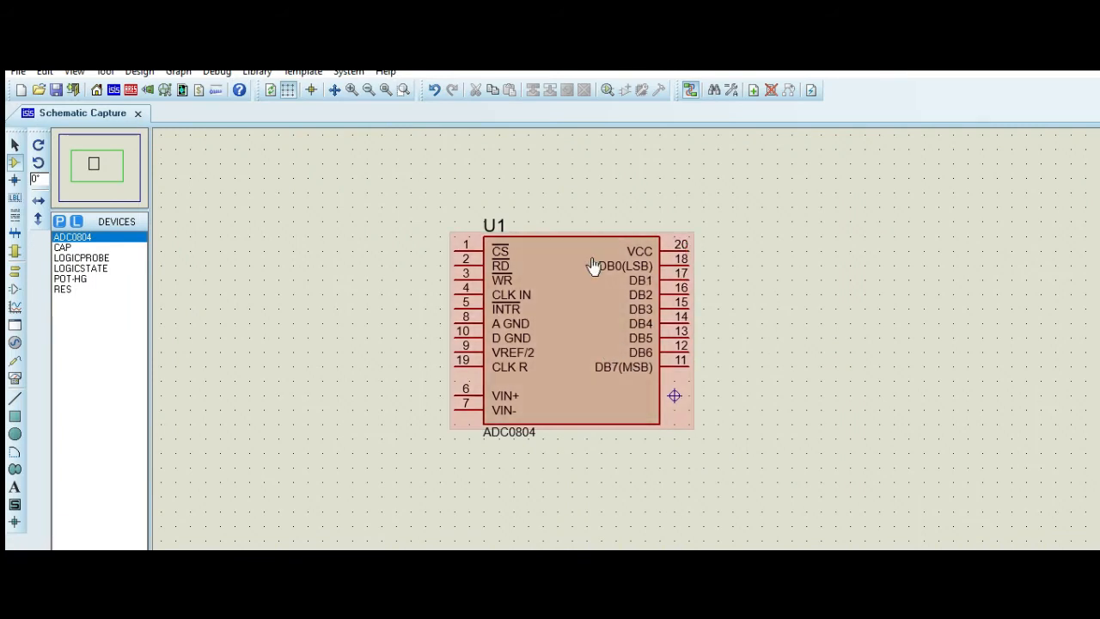
Place a DC generator above the ADC0804's VCC pin, rotate it clockwise, and wire it to pin 20 (VCC).
{"action": "left_click", "coordinate": [19, 343]}
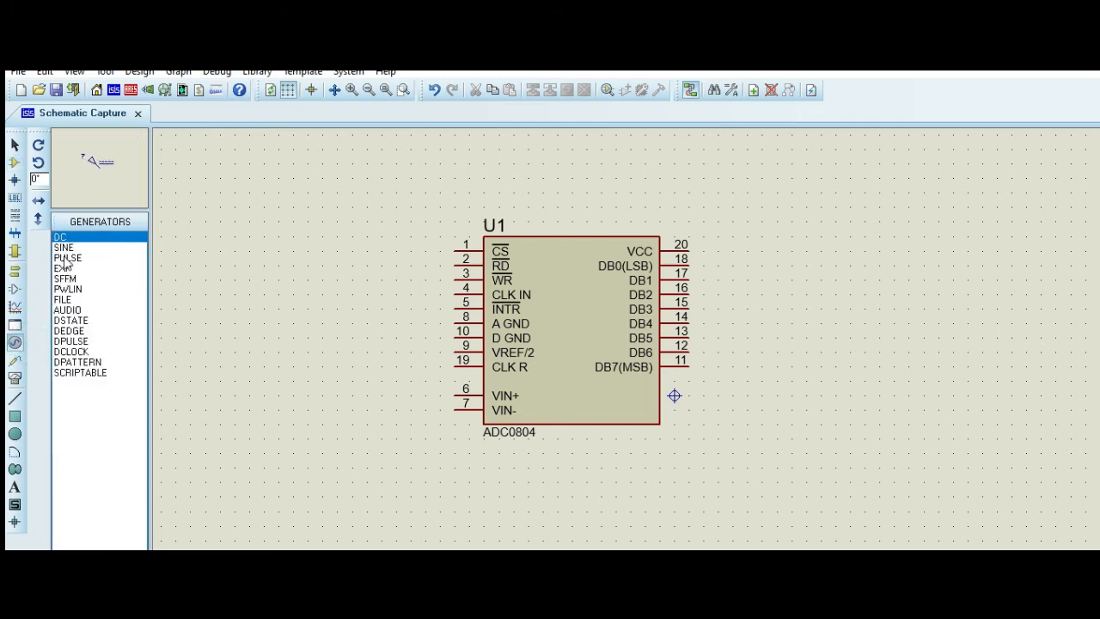
{"action": "left_click", "coordinate": [720, 204]}
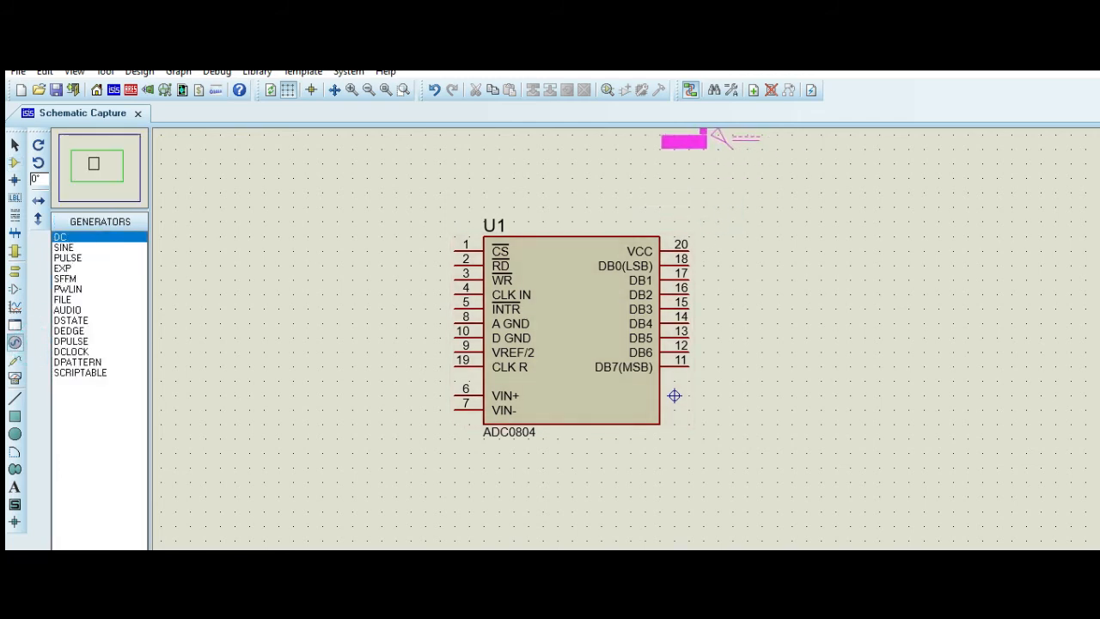
{"action": "left_click", "coordinate": [720, 149]}
{"action": "right_click", "coordinate": [721, 148]}
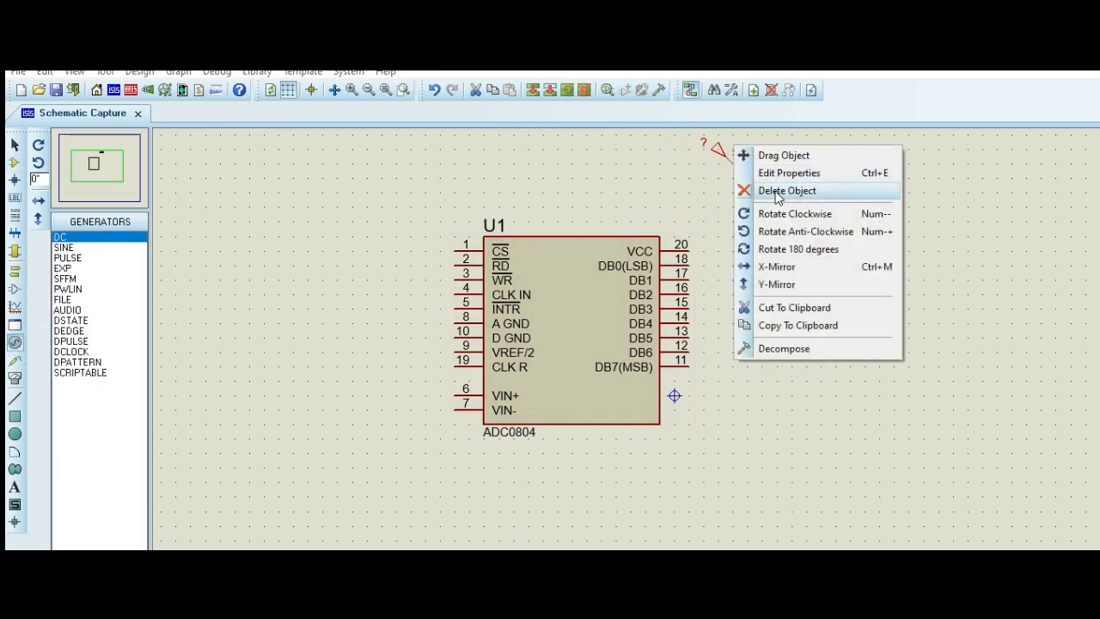
{"action": "left_click", "coordinate": [777, 214]}
{"action": "left_click", "coordinate": [805, 246]}
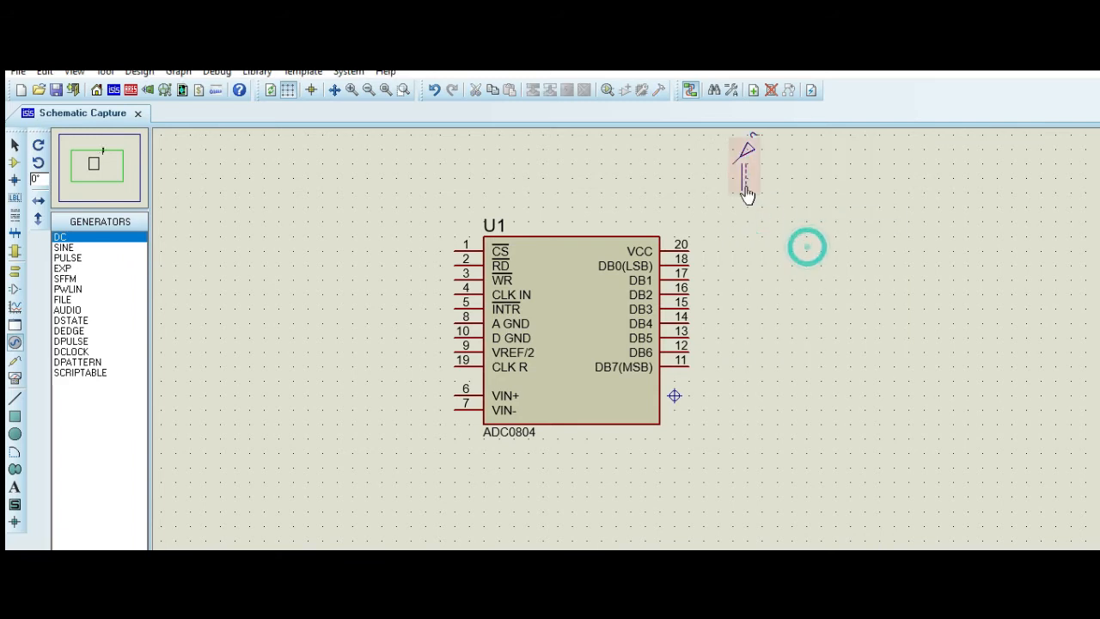
{"action": "left_click", "coordinate": [730, 164]}
{"action": "left_click", "coordinate": [687, 245]}
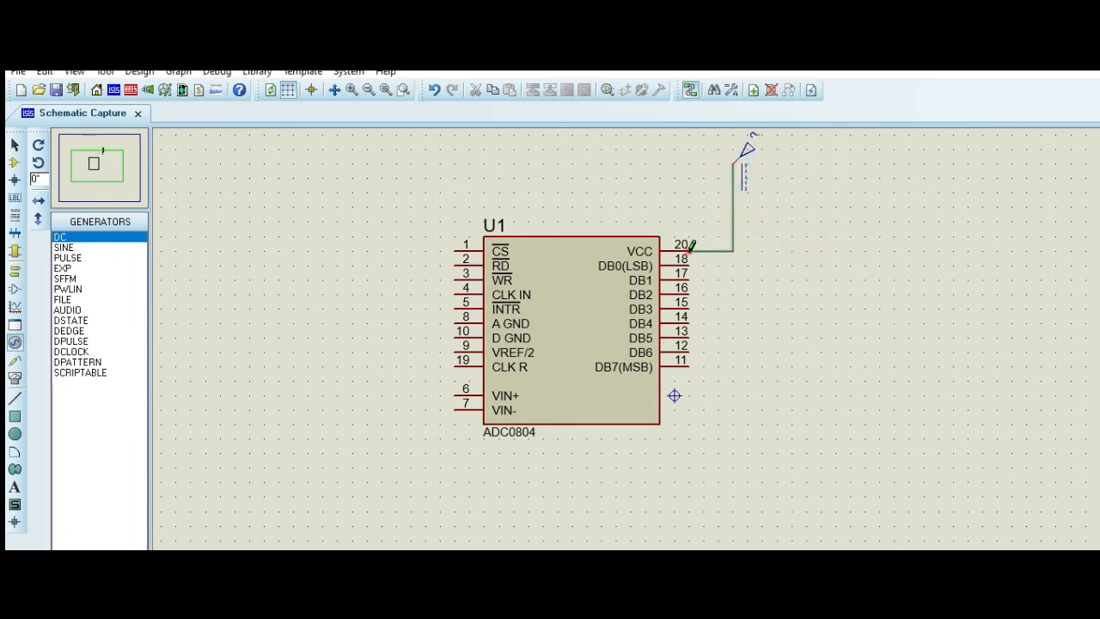
Set the voltage of the DC generator wired to VCC in its properties.
{"action": "double_click", "coordinate": [746, 159]}
{"action": "key", "text": "BackSpace"}
{"action": "left_click", "coordinate": [404, 512]}
{"action": "left_click", "coordinate": [616, 507]}
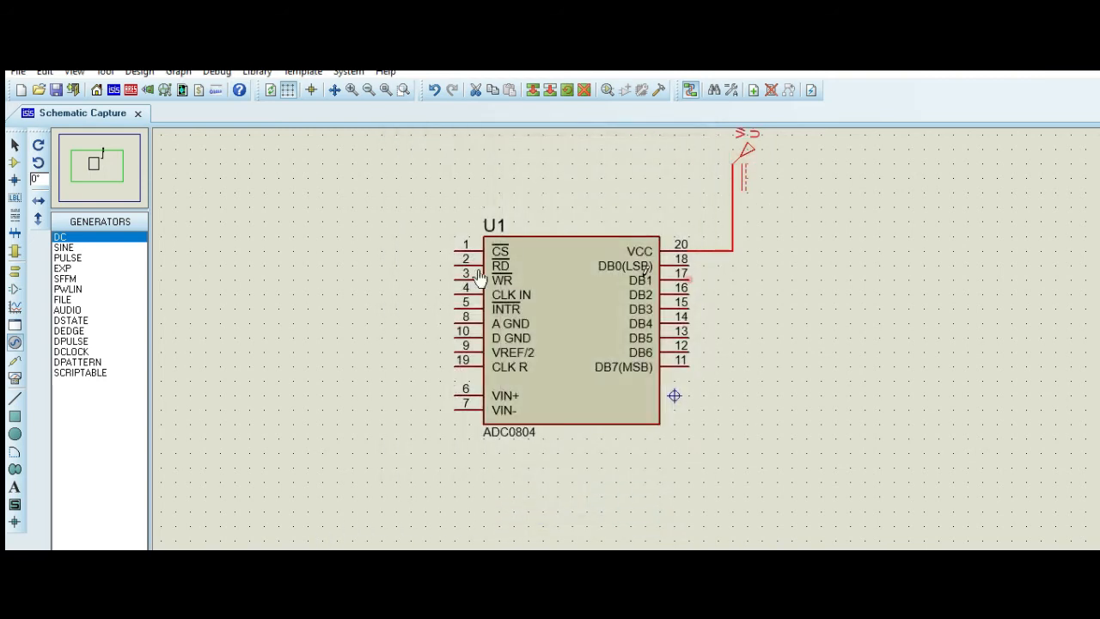
Place a logic probe to the right of the ADC0804 and rotate it anti-clockwise so its pin points down.
{"action": "left_click", "coordinate": [13, 164]}
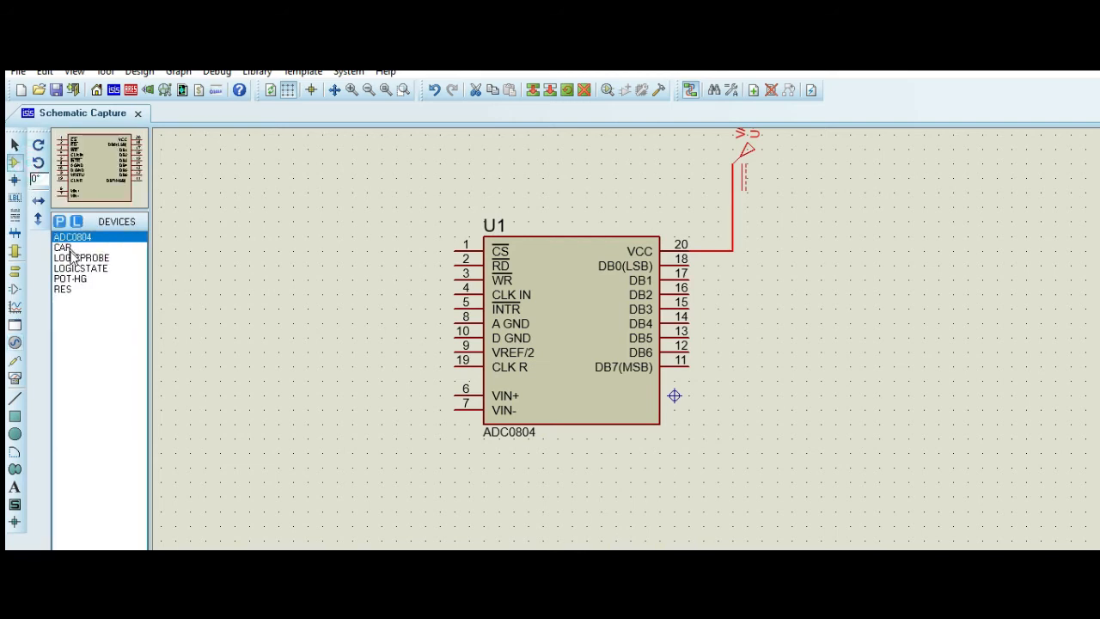
{"action": "left_click", "coordinate": [86, 258]}
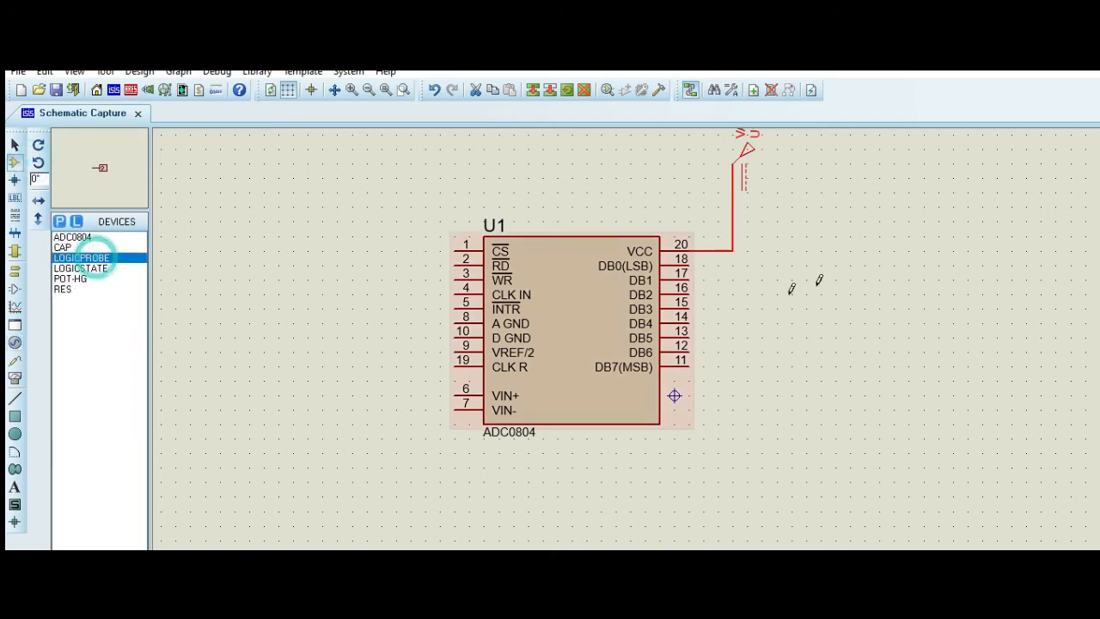
{"action": "left_click", "coordinate": [896, 278]}
{"action": "right_click", "coordinate": [904, 280]}
{"action": "left_click", "coordinate": [968, 315]}
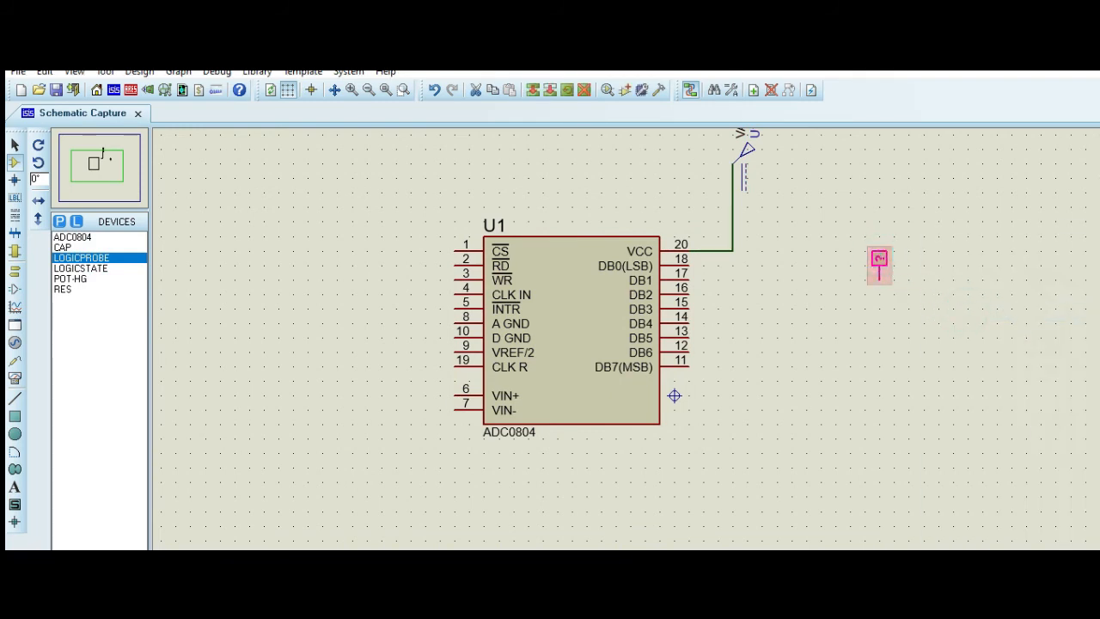
Move the logic probe further up and away from the ADC0804, and wire it to pin 18 (DB0).
{"action": "left_click_drag", "start_coordinate": [894, 251], "coordinate": [894, 264]}
{"action": "left_click", "coordinate": [895, 264]}
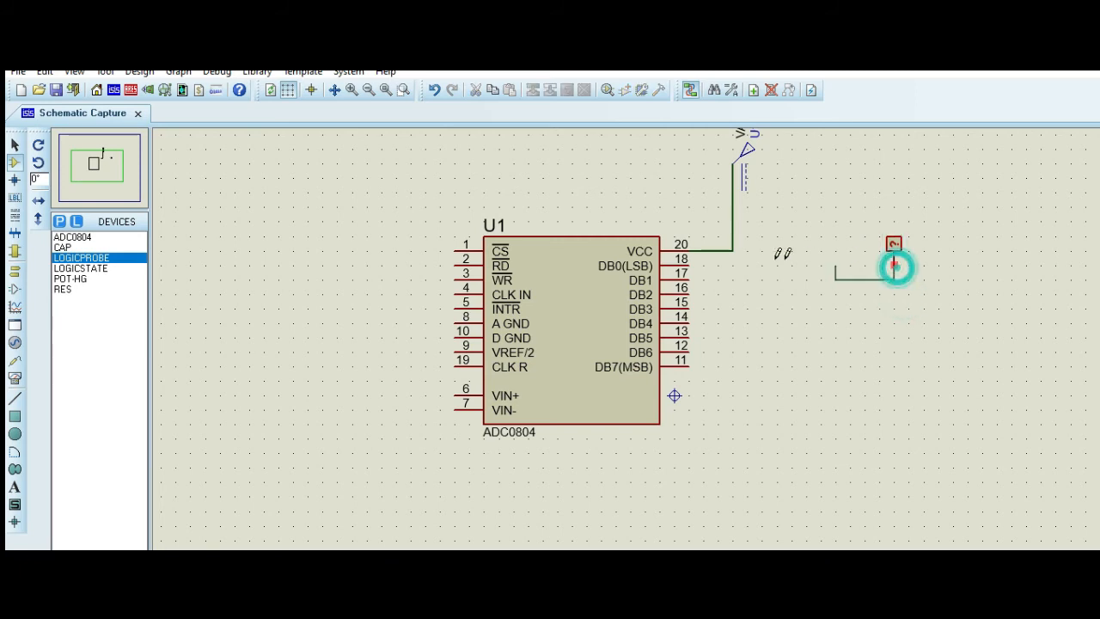
{"action": "key", "text": "Escape"}
{"action": "mouse_move", "coordinate": [896, 251]}
{"action": "left_mouse_down"}
{"action": "mouse_move", "coordinate": [926, 252]}
{"action": "mouse_move", "coordinate": [941, 237]}
{"action": "left_mouse_up"}
{"action": "left_click", "coordinate": [948, 288]}
{"action": "left_click", "coordinate": [937, 250]}
{"action": "left_click", "coordinate": [693, 265]}
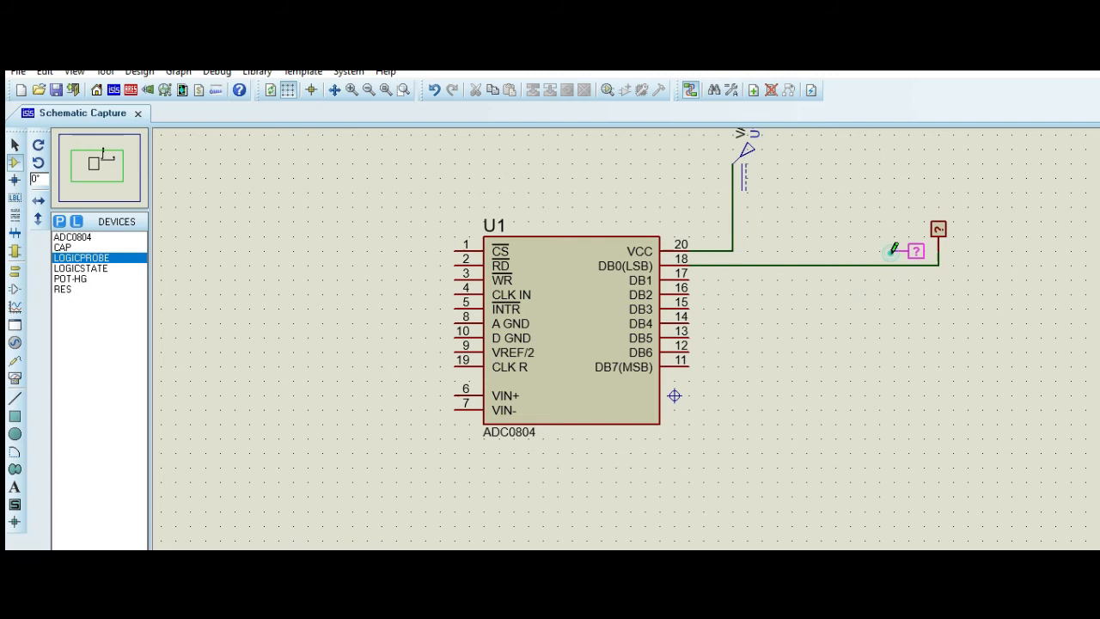
Rotate a second logic probe anti-clockwise and position it directly beside the one wired to DB0.
{"action": "right_click", "coordinate": [933, 227]}
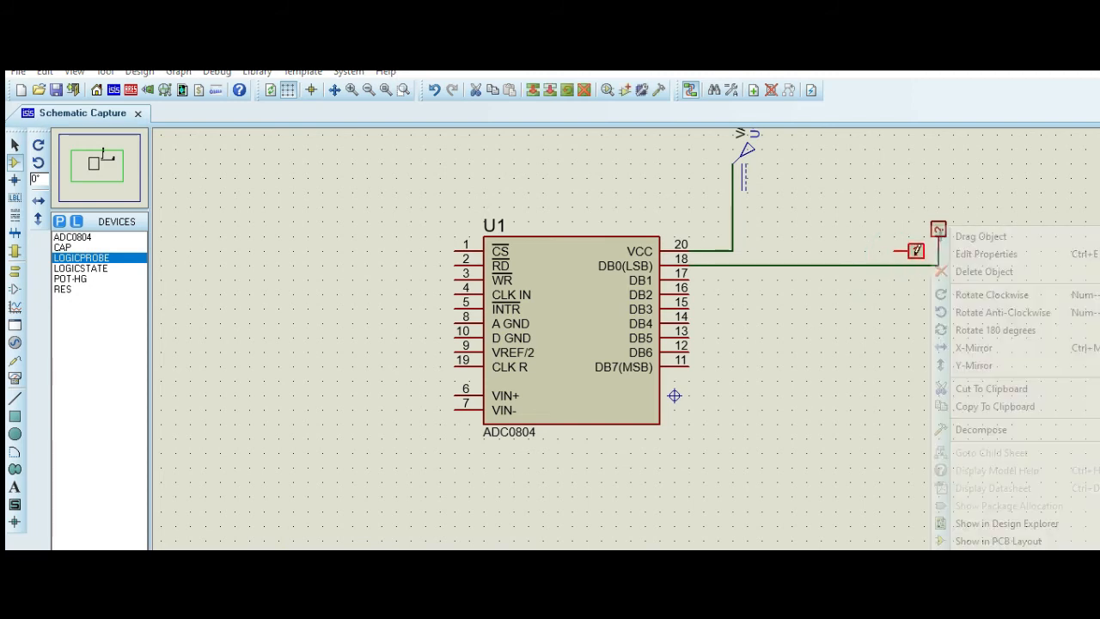
{"action": "left_click", "coordinate": [961, 313]}
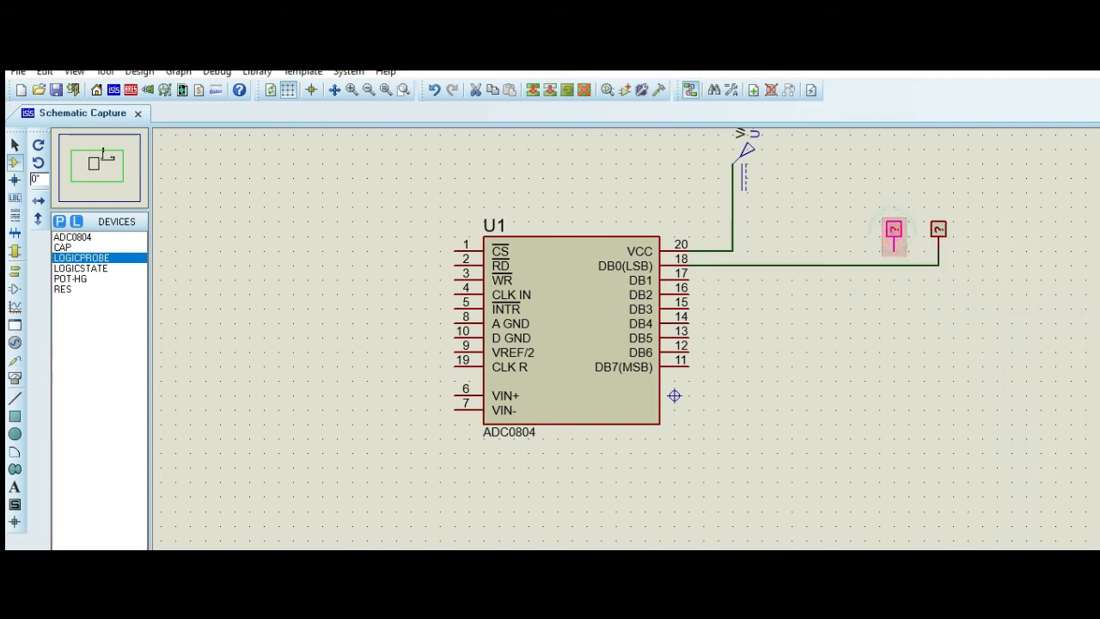
{"action": "left_click", "coordinate": [923, 237]}
Place a third logic probe below the first two and rotate it anti-clockwise.
{"action": "right_click", "coordinate": [928, 294]}
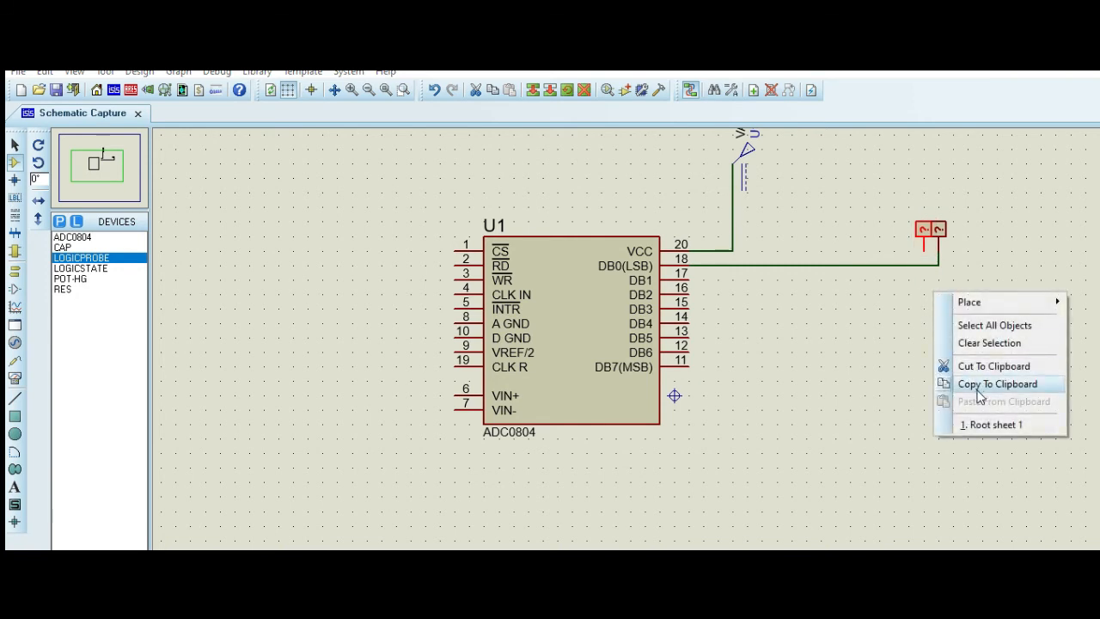
{"action": "left_click", "coordinate": [893, 321]}
{"action": "left_click", "coordinate": [894, 321]}
{"action": "left_click", "coordinate": [924, 323]}
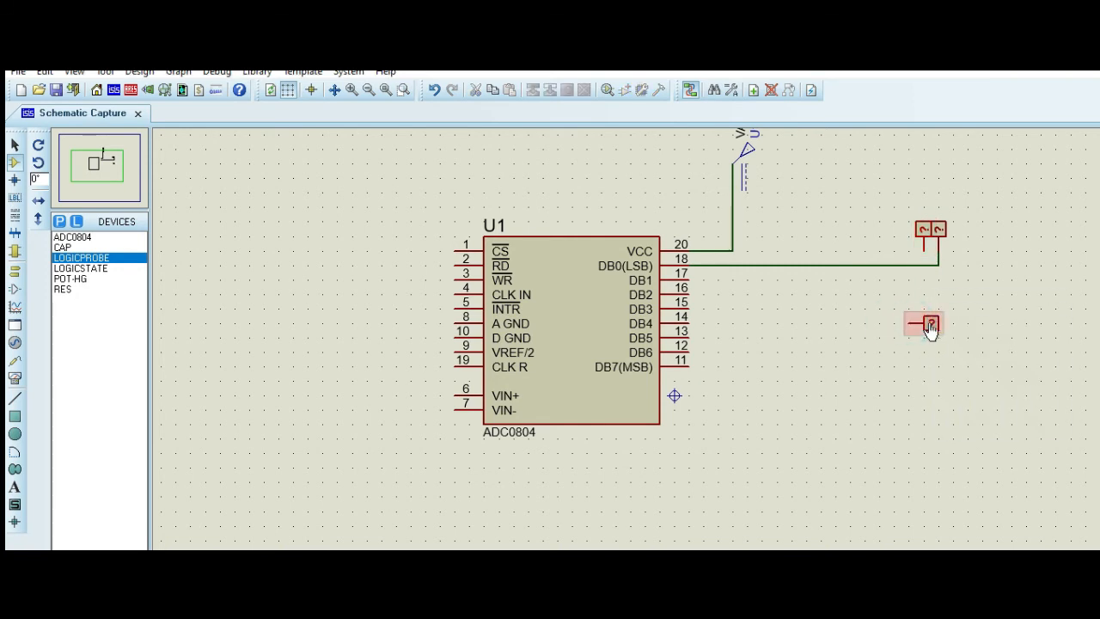
{"action": "right_click", "coordinate": [921, 323]}
{"action": "left_click", "coordinate": [788, 313]}
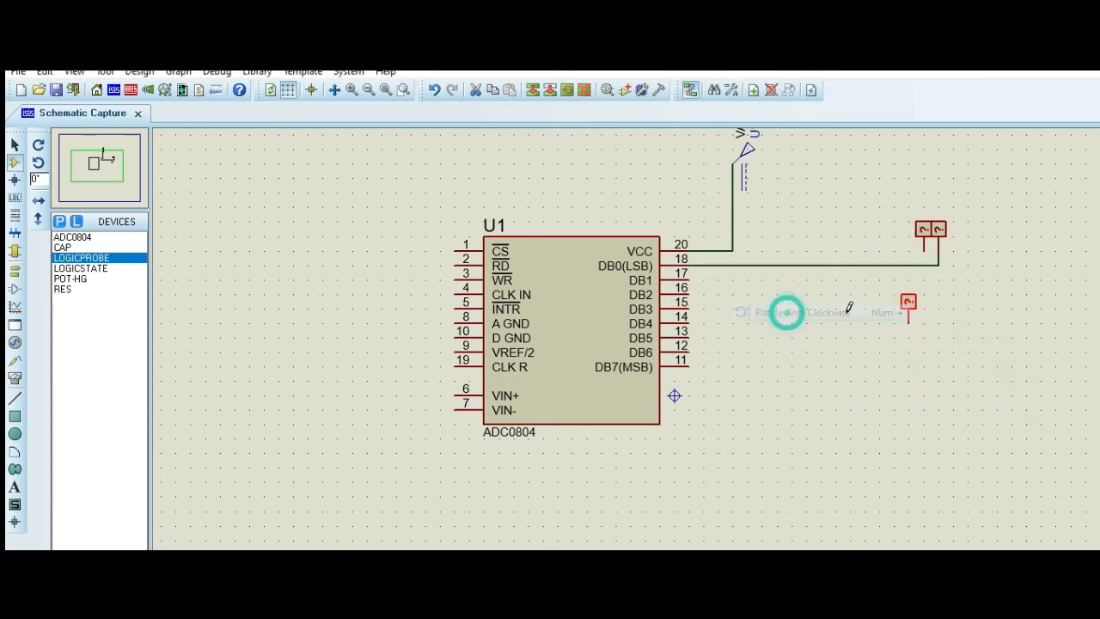
Place a fourth logic probe between the ADC0804 and the third probe, and rotate it anti-clockwise.
{"action": "left_click", "coordinate": [845, 312]}
{"action": "left_click", "coordinate": [849, 312]}
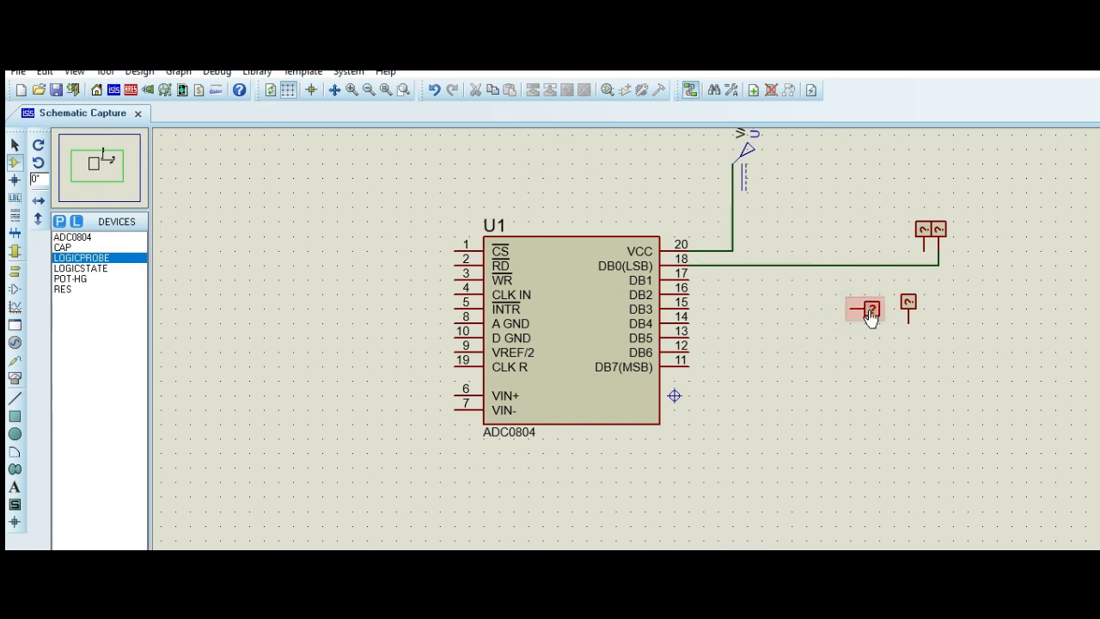
{"action": "right_click", "coordinate": [875, 309]}
{"action": "left_click", "coordinate": [911, 312]}
Place a fifth, sixth and seventh logic probe in the area below the DB0 wire, and rotate each one anti-clockwise.
{"action": "left_click", "coordinate": [842, 324]}
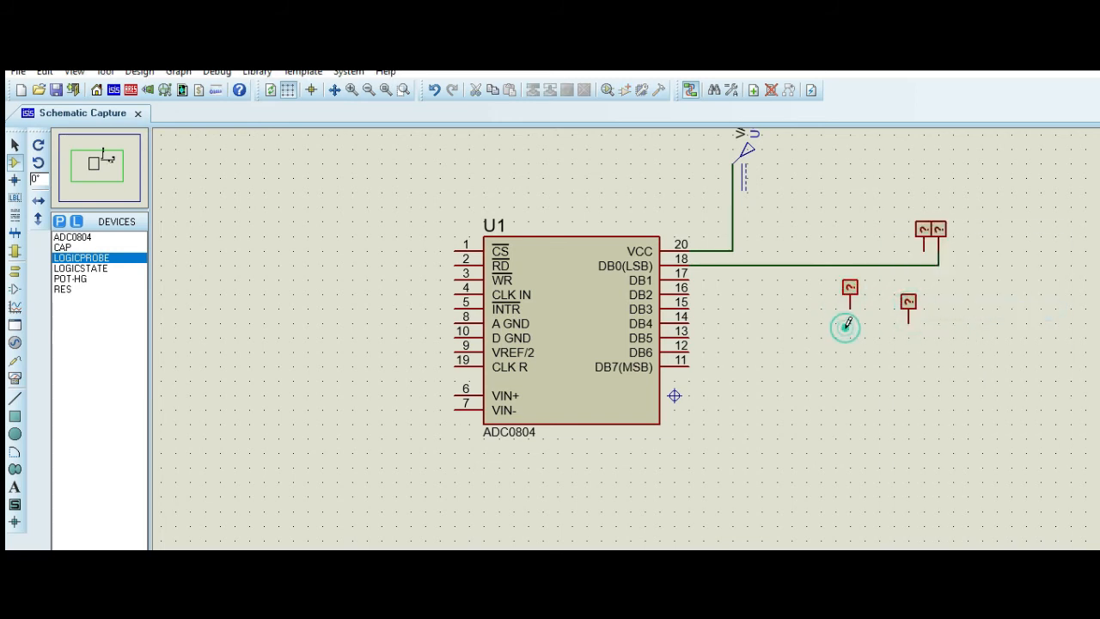
{"action": "left_click", "coordinate": [828, 350]}
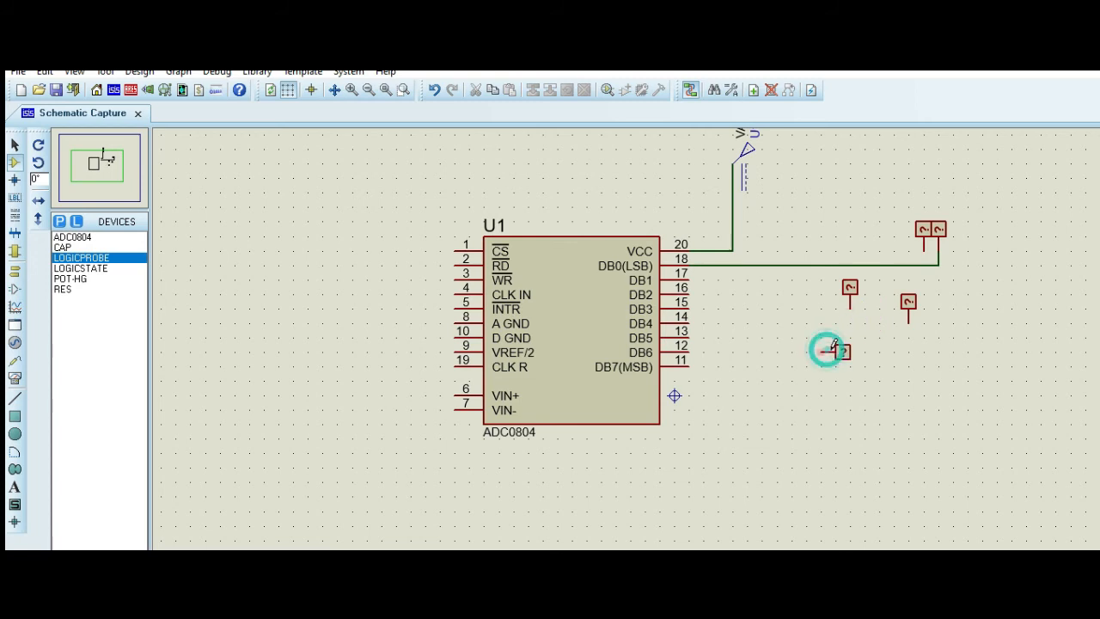
{"action": "right_click", "coordinate": [852, 351]}
{"action": "left_click", "coordinate": [893, 312]}
{"action": "left_click", "coordinate": [859, 331]}
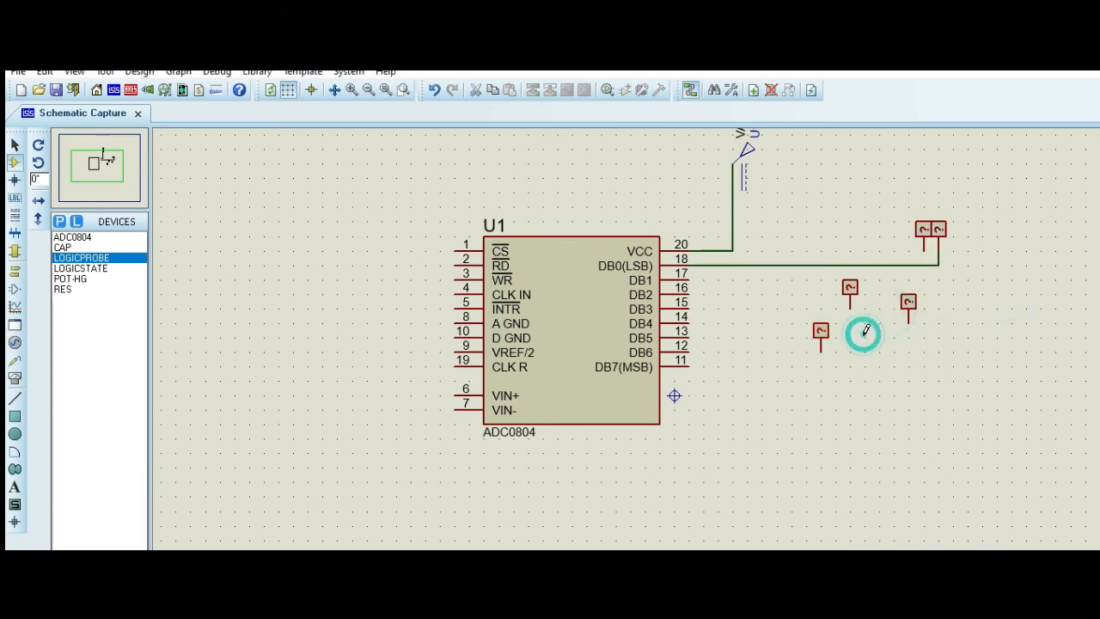
{"action": "left_click", "coordinate": [885, 335]}
{"action": "right_click", "coordinate": [885, 333]}
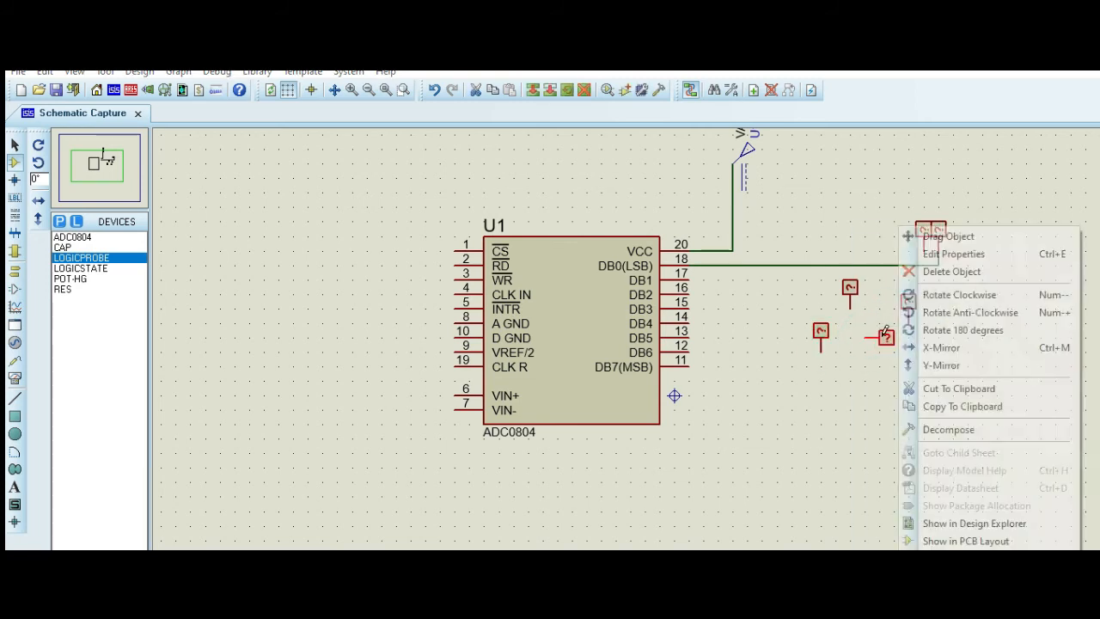
{"action": "left_click", "coordinate": [928, 312]}
{"action": "left_click", "coordinate": [945, 351]}
{"action": "left_click", "coordinate": [945, 336]}
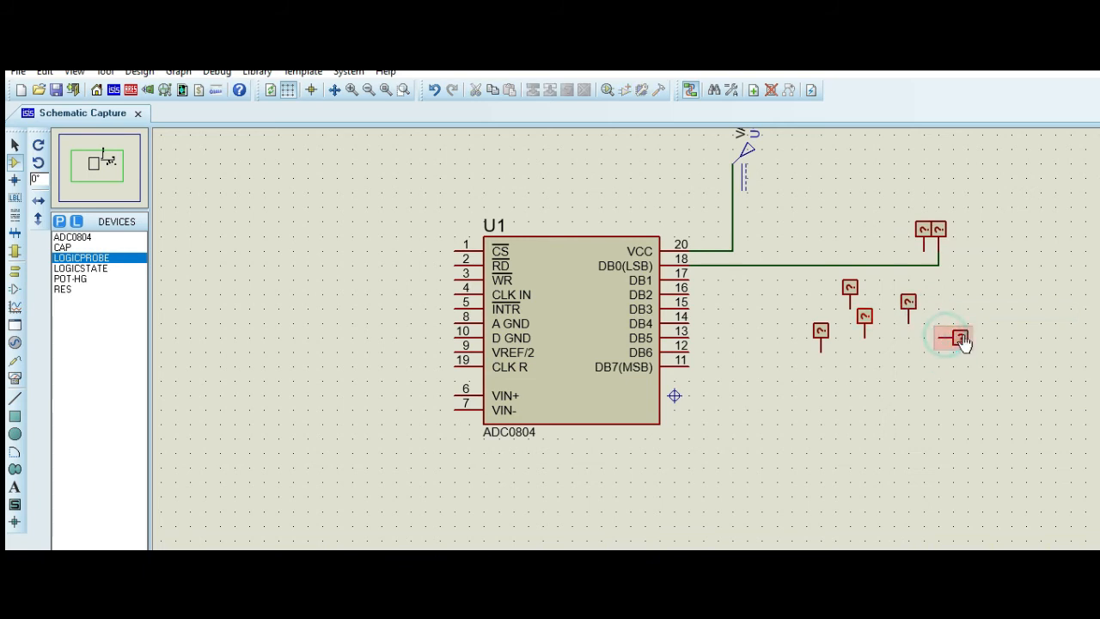
{"action": "right_click", "coordinate": [952, 336]}
{"action": "left_click", "coordinate": [915, 312]}
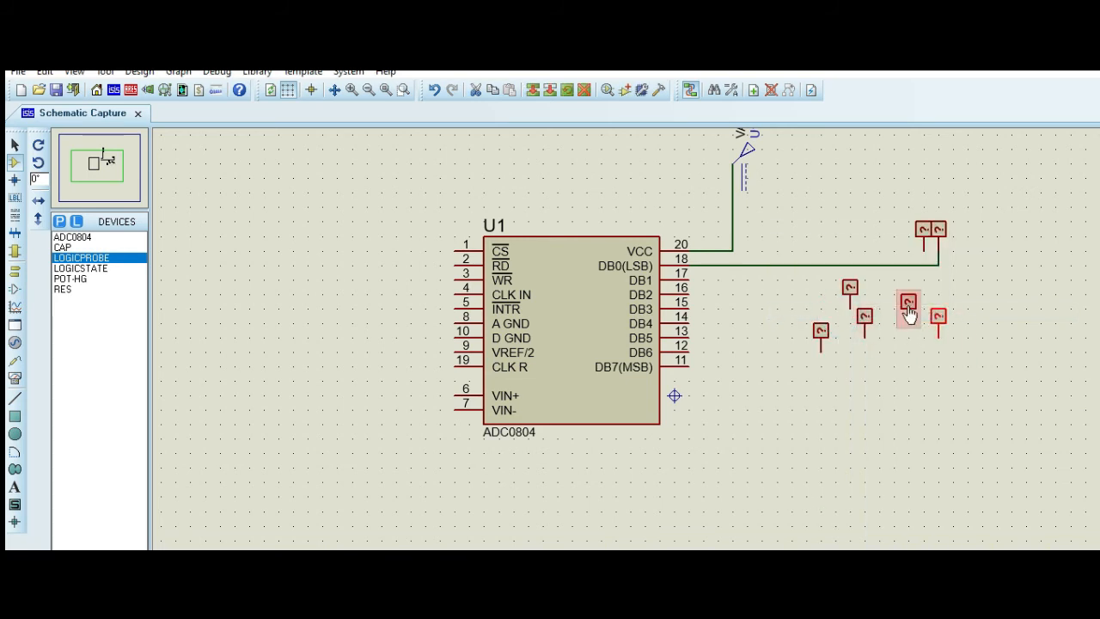
Line up the five loose logic probes side by side in one row with the two probes beside the DB0 connection.
{"action": "left_click_drag", "start_coordinate": [911, 303], "coordinate": [914, 235]}
{"action": "left_click", "coordinate": [937, 316]}
{"action": "left_click_drag", "start_coordinate": [937, 317], "coordinate": [894, 232]}
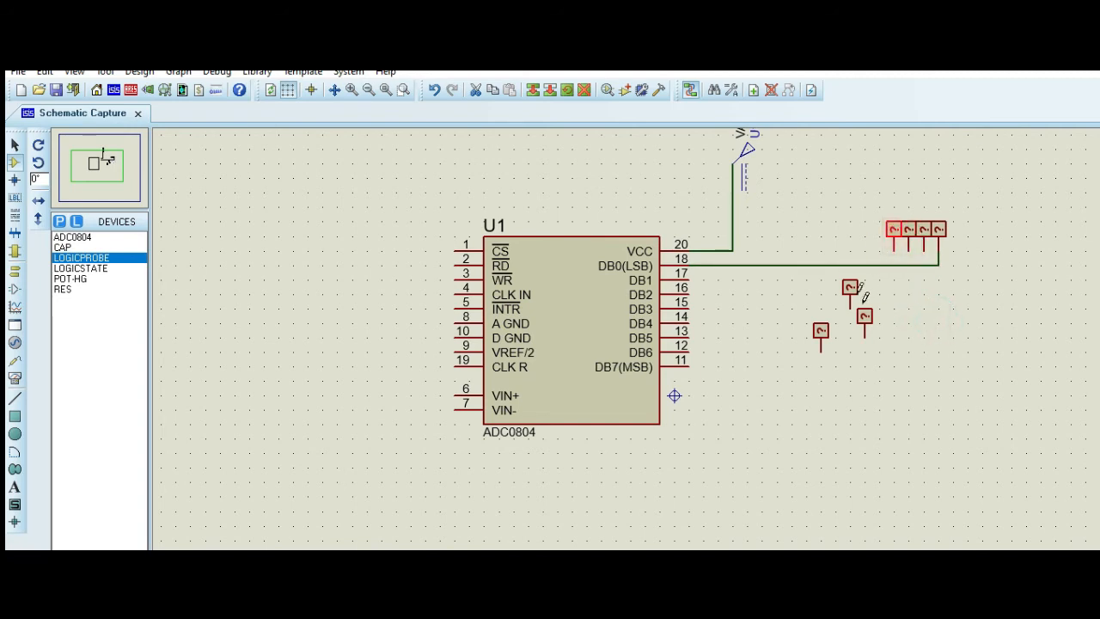
{"action": "left_click_drag", "start_coordinate": [850, 287], "coordinate": [878, 230]}
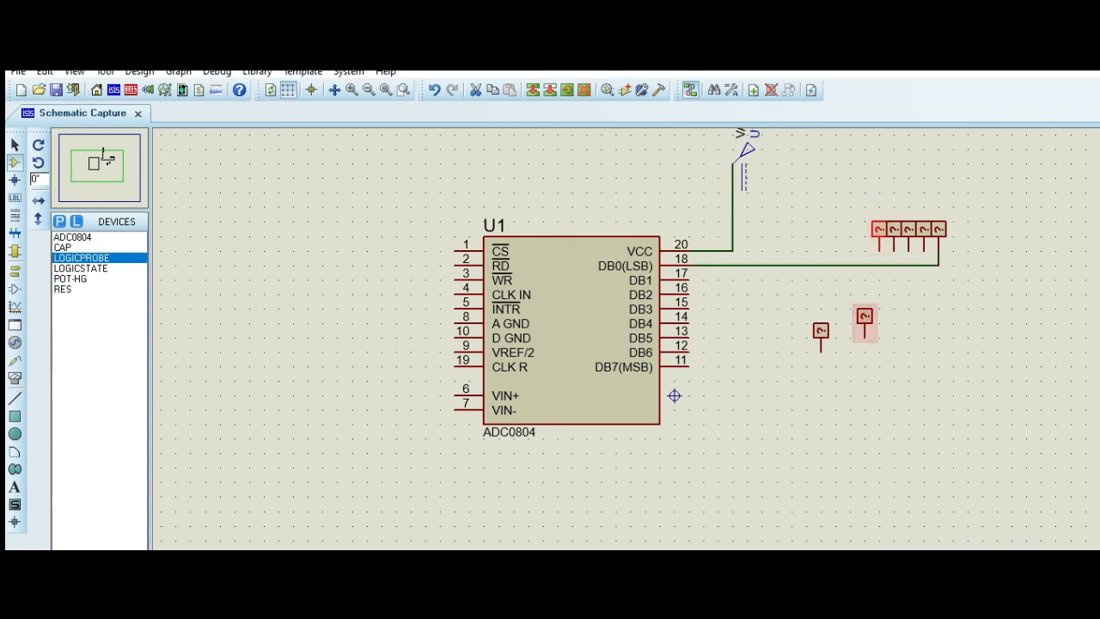
{"action": "left_click_drag", "start_coordinate": [864, 320], "coordinate": [862, 241]}
{"action": "left_click_drag", "start_coordinate": [868, 328], "coordinate": [864, 232]}
{"action": "left_click", "coordinate": [823, 333]}
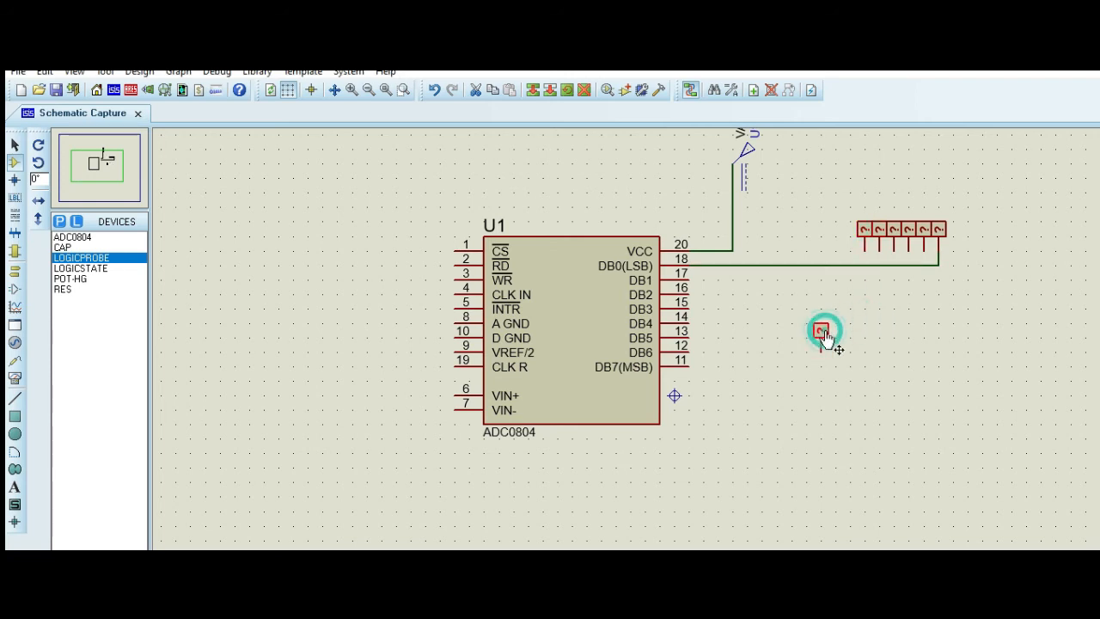
{"action": "left_click", "coordinate": [849, 232]}
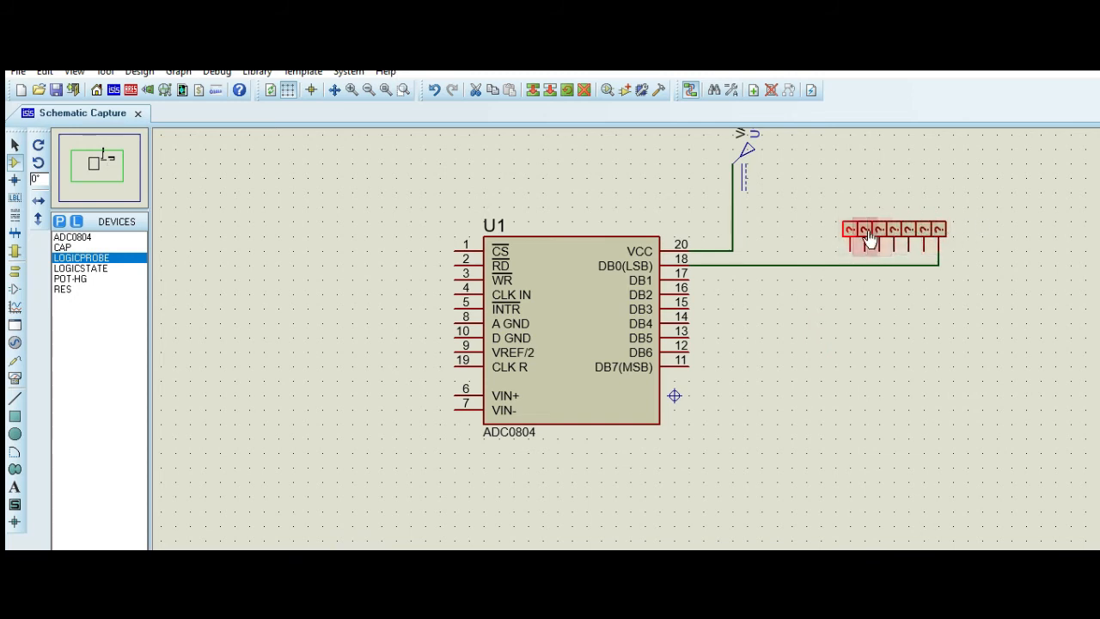
Place an eighth logic probe, rotate it anti-clockwise, and move it to the end of the row nearest the ADC0804.
{"action": "left_click", "coordinate": [834, 297]}
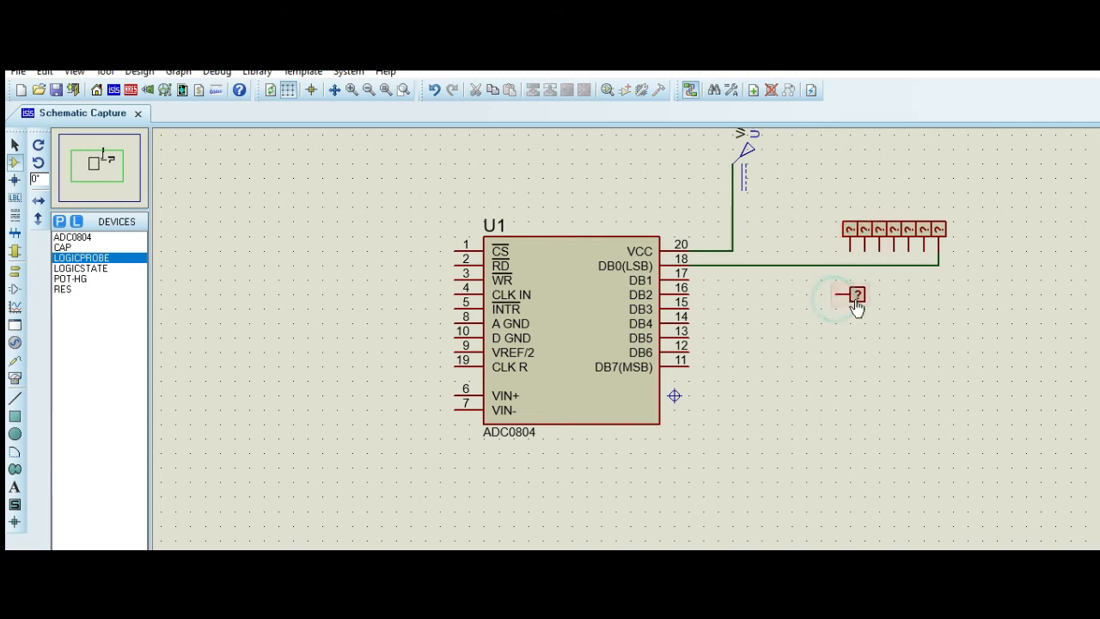
{"action": "left_click", "coordinate": [857, 297]}
{"action": "right_click", "coordinate": [857, 299]}
{"action": "left_click", "coordinate": [933, 312]}
{"action": "left_click", "coordinate": [830, 275]}
{"action": "left_click_drag", "start_coordinate": [828, 275], "coordinate": [828, 231]}
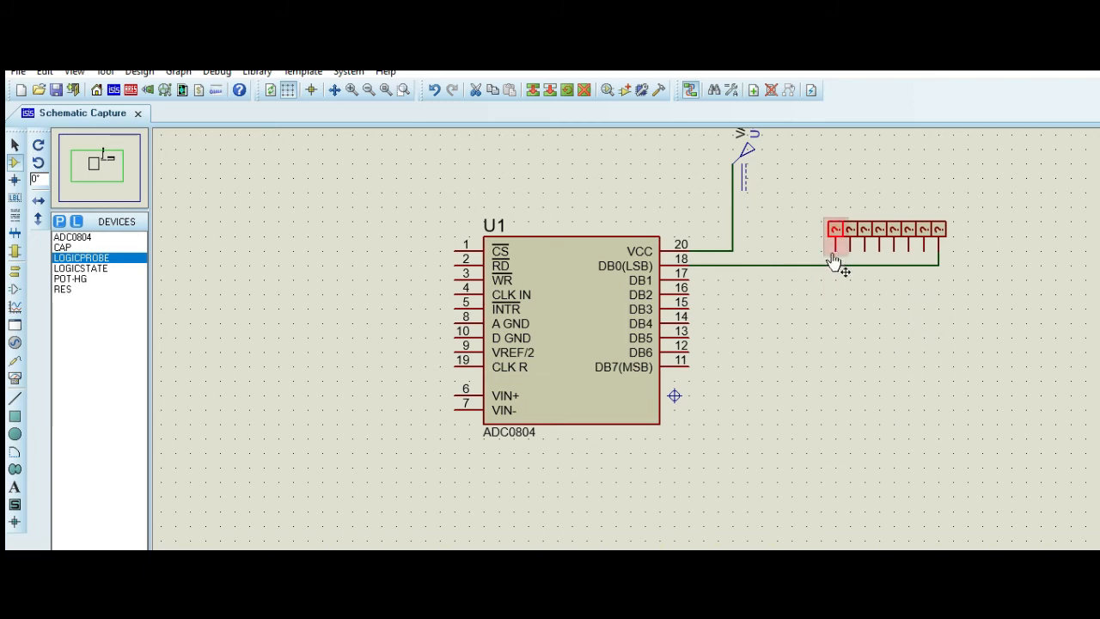
Wire the next three logic probes in the row, in order from the DB0 probe, to pins DB1, DB2 and DB3.
{"action": "left_click", "coordinate": [923, 249]}
{"action": "left_click", "coordinate": [939, 249]}
{"action": "left_click", "coordinate": [686, 280]}
{"action": "left_click", "coordinate": [908, 251]}
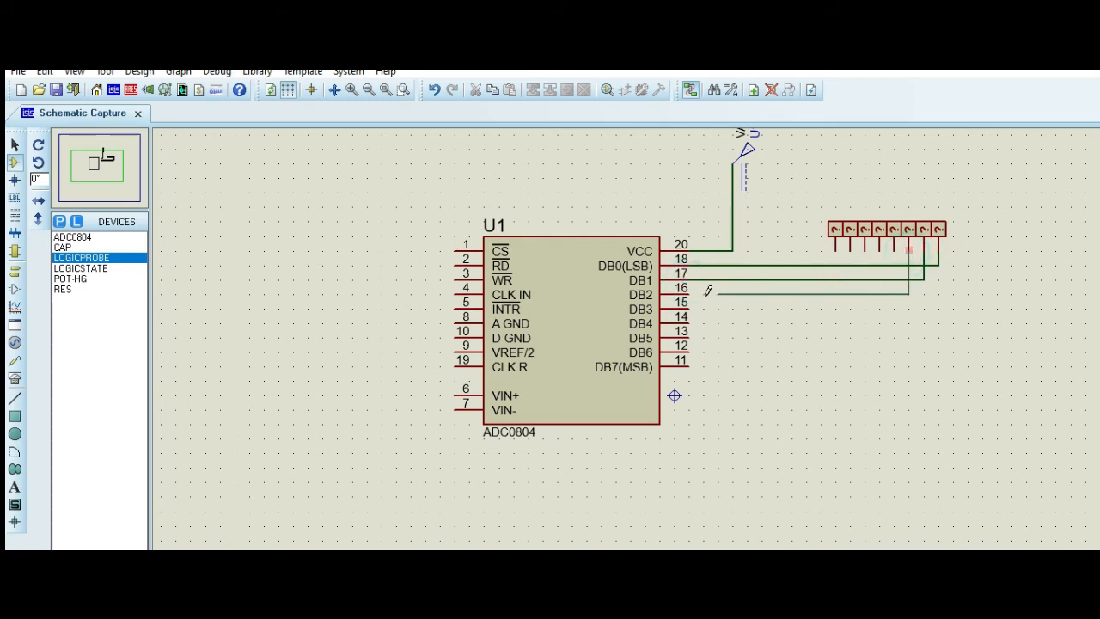
{"action": "left_click", "coordinate": [688, 295]}
{"action": "left_click", "coordinate": [894, 249]}
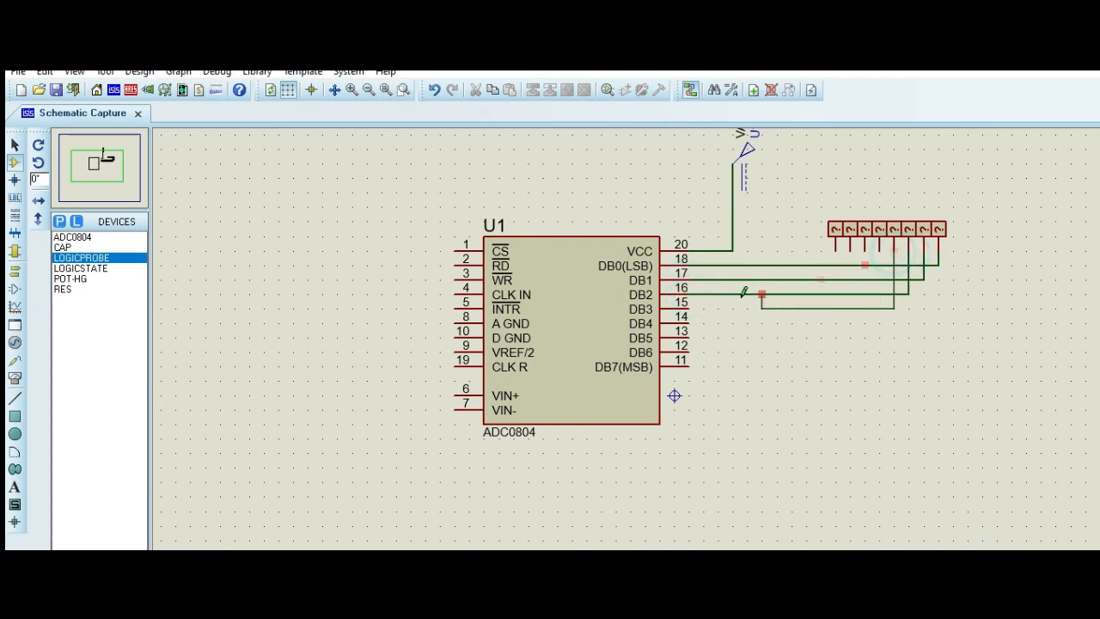
{"action": "left_click", "coordinate": [686, 302]}
Wire the remaining four logic probes in order to pins DB4, DB5, DB6 and DB7 of the ADC0804.
{"action": "left_click", "coordinate": [880, 250]}
{"action": "left_click", "coordinate": [686, 316]}
{"action": "left_click", "coordinate": [863, 251]}
{"action": "left_click", "coordinate": [688, 331]}
{"action": "left_click", "coordinate": [851, 251]}
{"action": "left_click", "coordinate": [687, 345]}
{"action": "left_click", "coordinate": [836, 249]}
{"action": "left_click", "coordinate": [687, 360]}
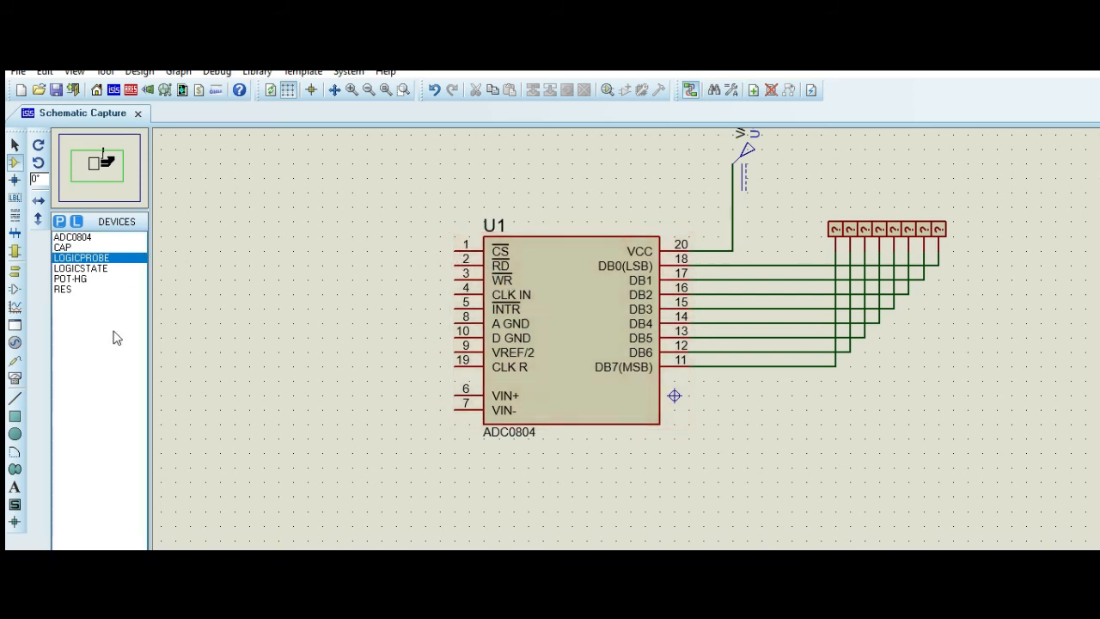
Place a GROUND terminal well below and left of the ADC0804, and wire pin 1 (CS) to it.
{"action": "left_click", "coordinate": [15, 270]}
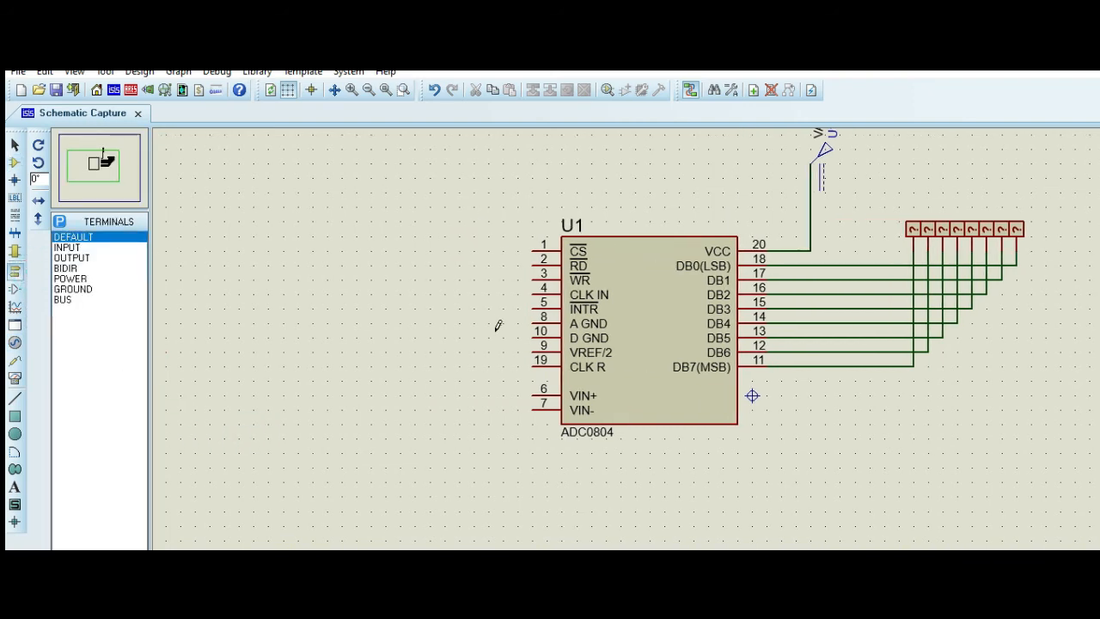
{"action": "left_click", "coordinate": [77, 290]}
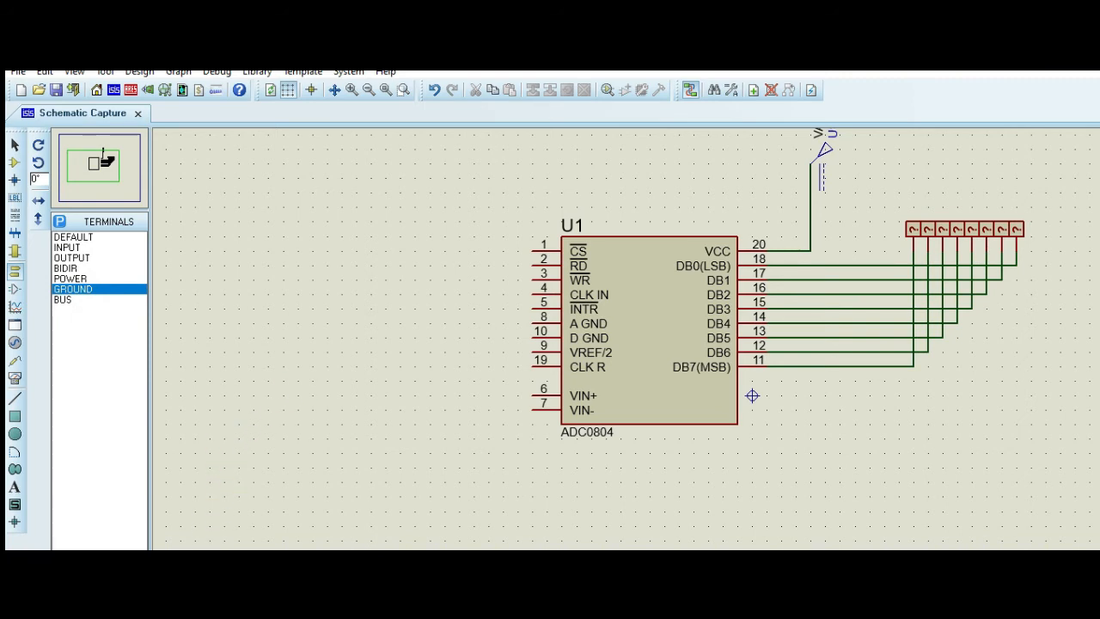
{"action": "left_click", "coordinate": [531, 245]}
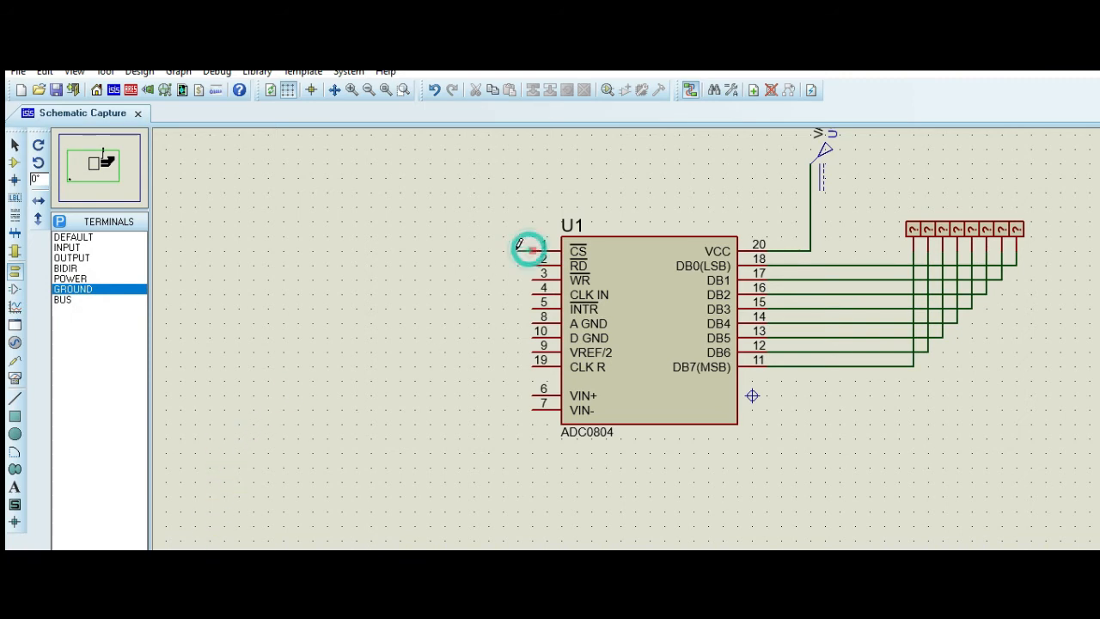
{"action": "left_click", "coordinate": [209, 547]}
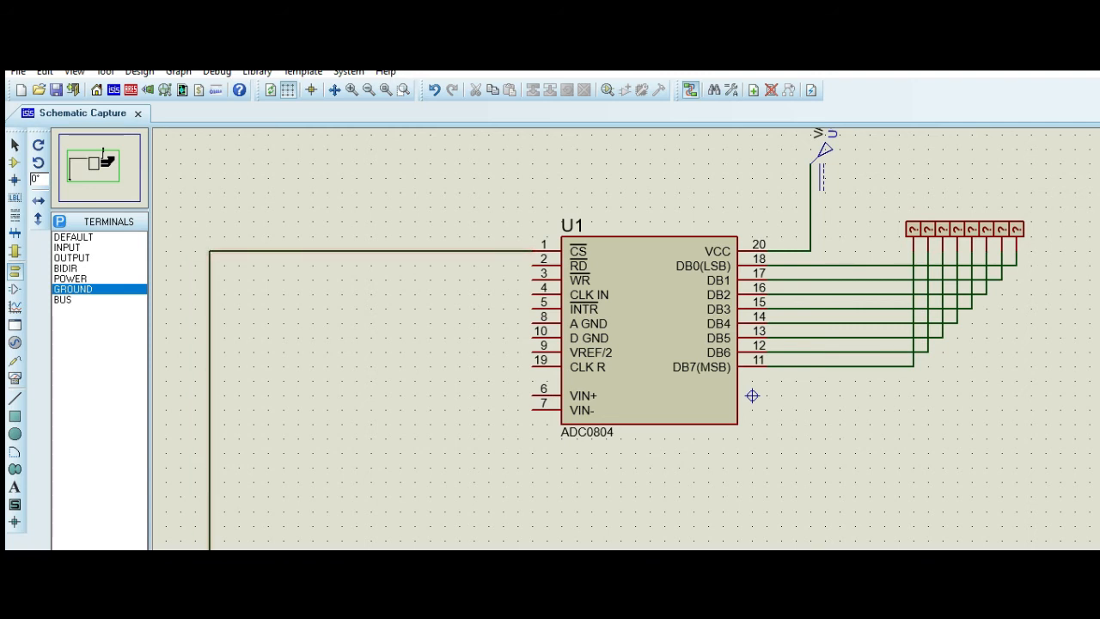
Connect the RD, A GND and D GND pins of the ADC0804 to the ground wiring.
{"action": "left_click", "coordinate": [535, 259]}
{"action": "left_click", "coordinate": [518, 251]}
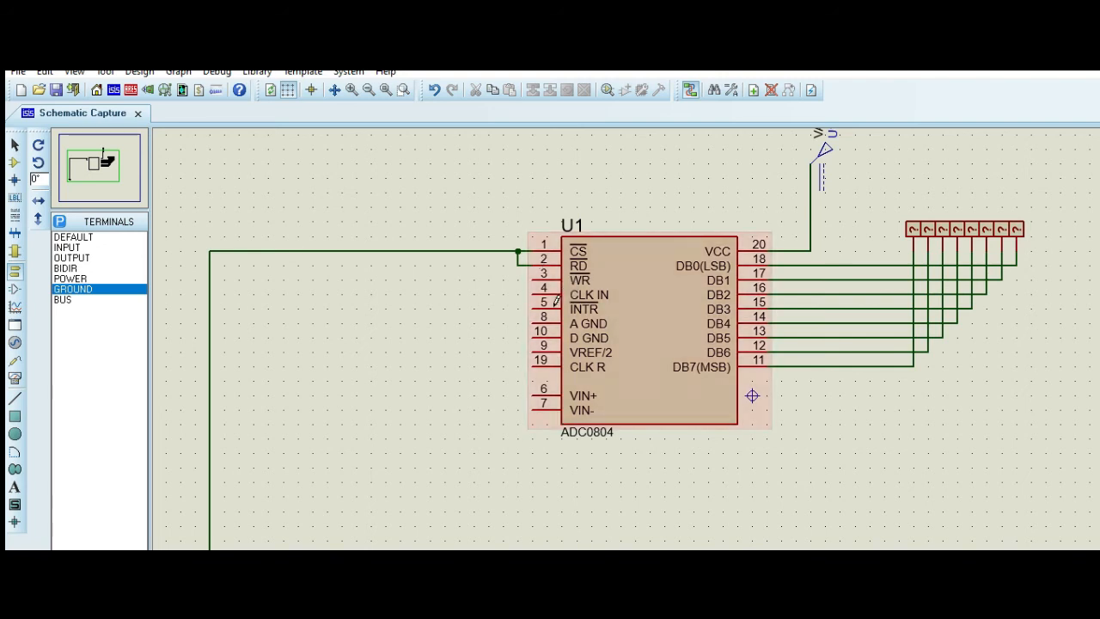
{"action": "left_click", "coordinate": [534, 322]}
{"action": "left_click", "coordinate": [210, 323]}
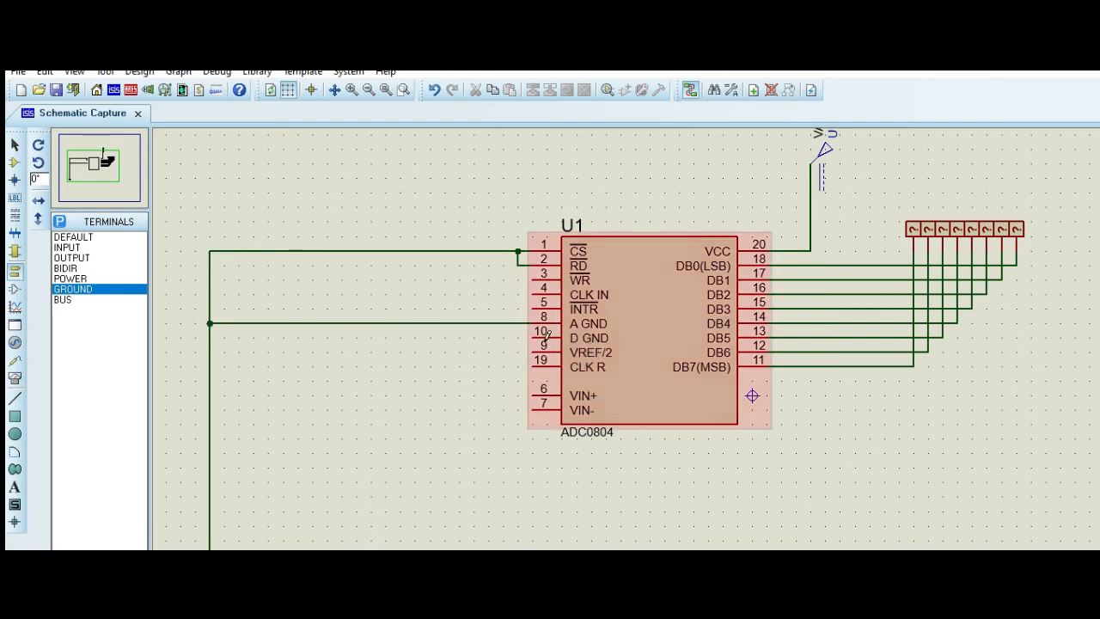
{"action": "left_click", "coordinate": [531, 338]}
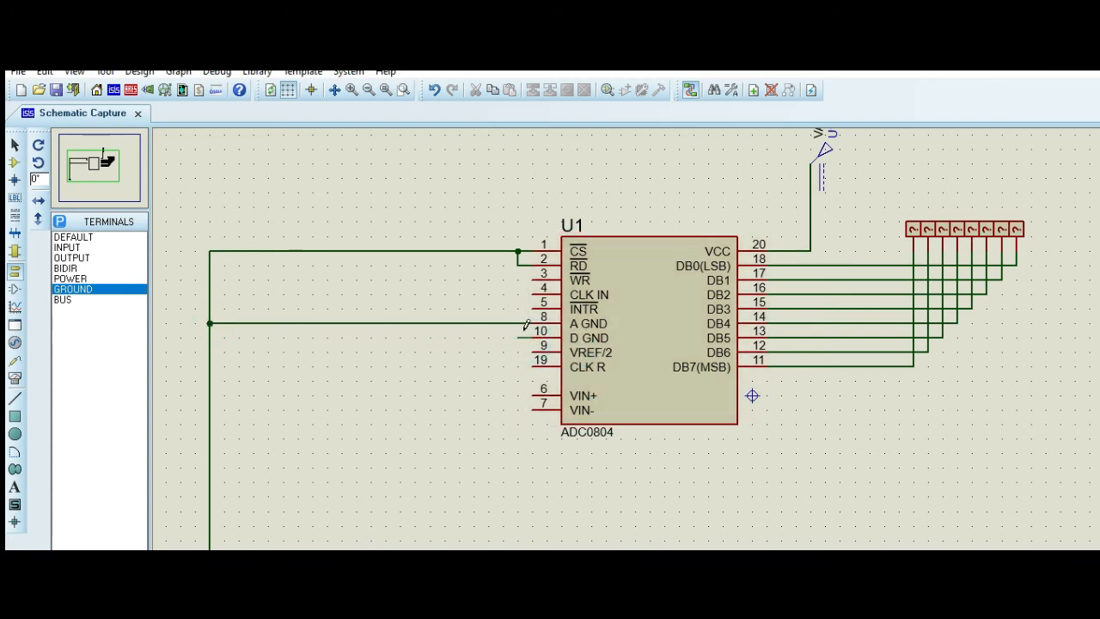
{"action": "left_click", "coordinate": [519, 323]}
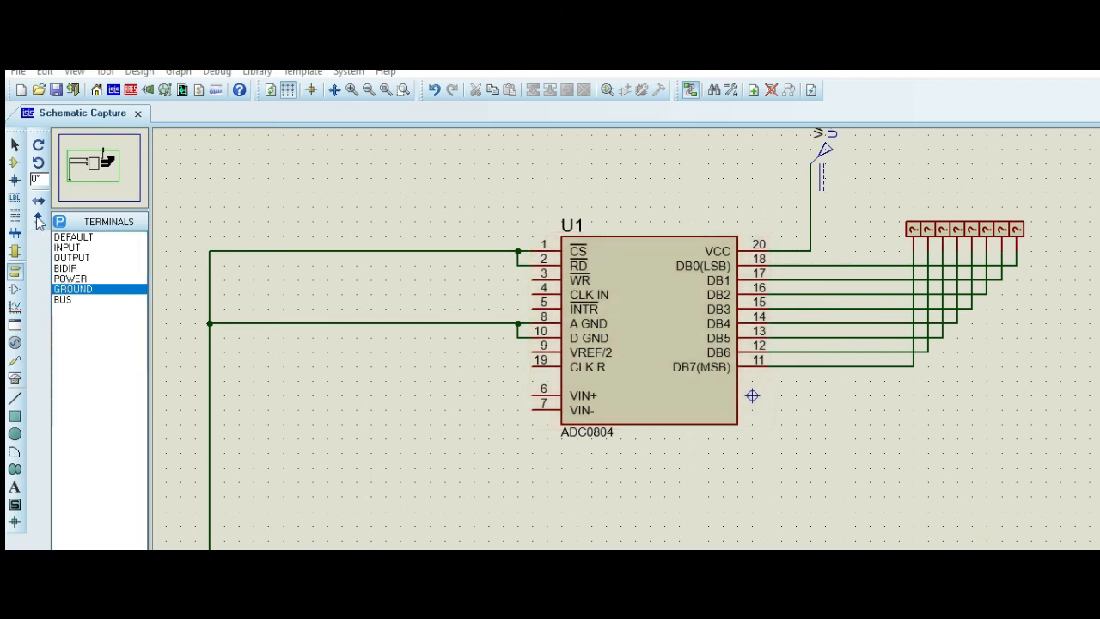
Place a LOGICSTATE input to the left of the ADC0804 and wire it to pin 3 (WR).
{"action": "left_click", "coordinate": [14, 162]}
{"action": "left_click", "coordinate": [80, 269]}
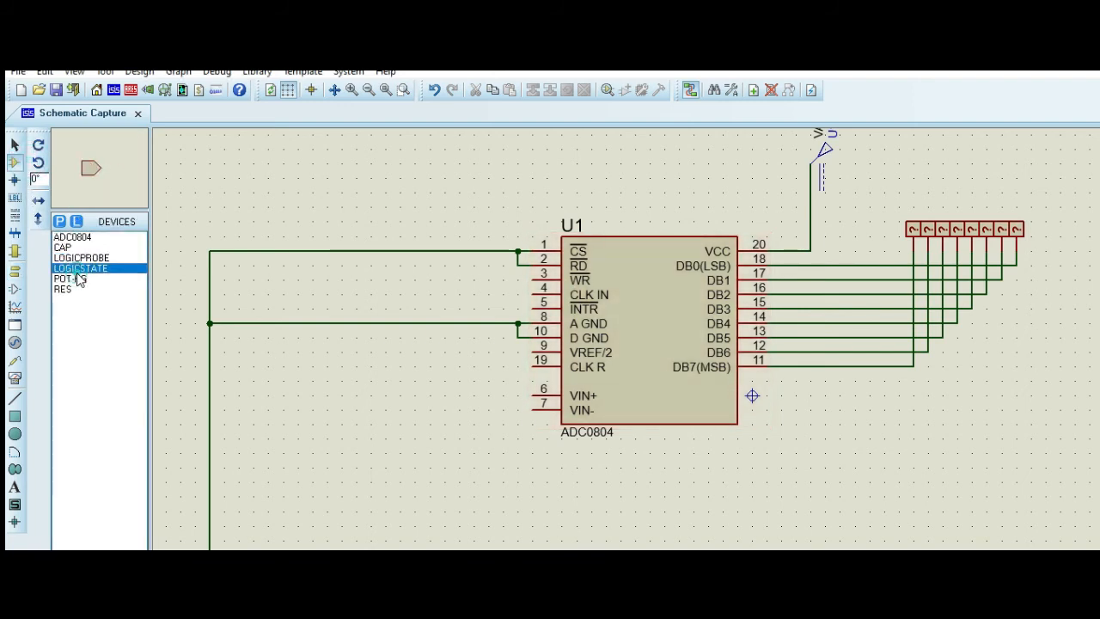
{"action": "left_click", "coordinate": [358, 288]}
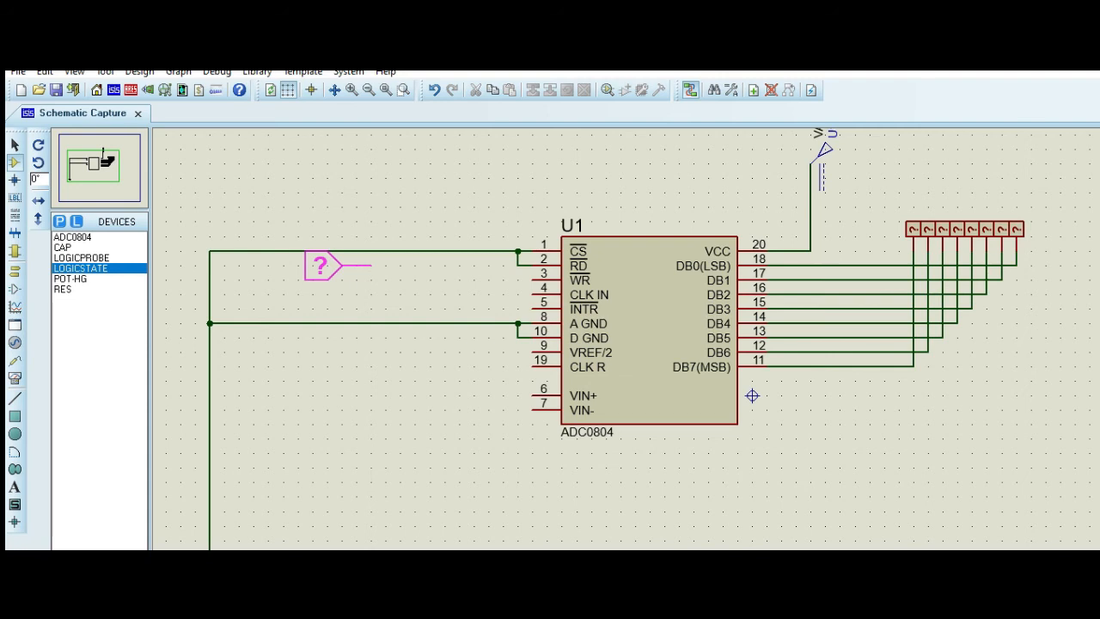
{"action": "left_click", "coordinate": [327, 279]}
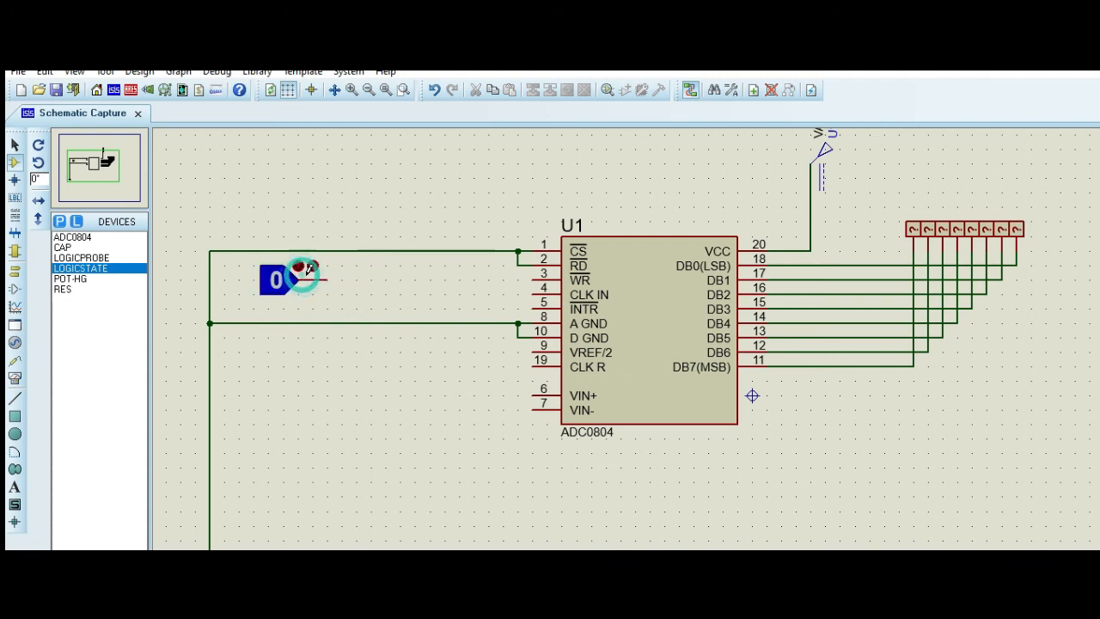
{"action": "left_click", "coordinate": [327, 275]}
{"action": "left_click", "coordinate": [534, 281]}
Wire pin 5 (INTR) of the ADC0804 to the WR line.
{"action": "left_click", "coordinate": [532, 308]}
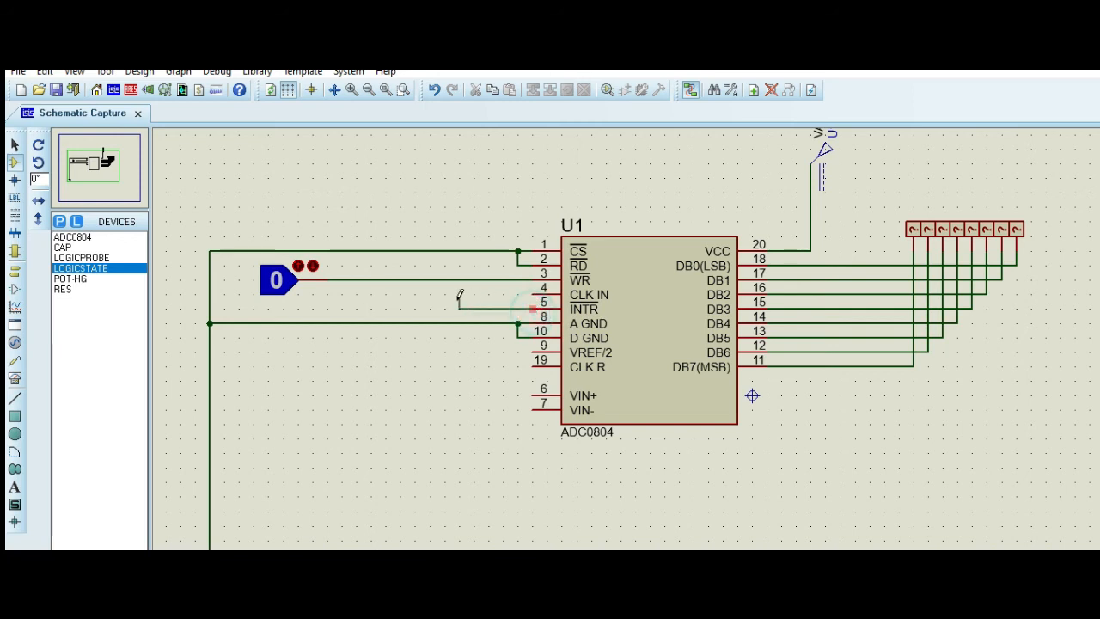
{"action": "left_click", "coordinate": [503, 280]}
{"action": "left_click", "coordinate": [518, 279]}
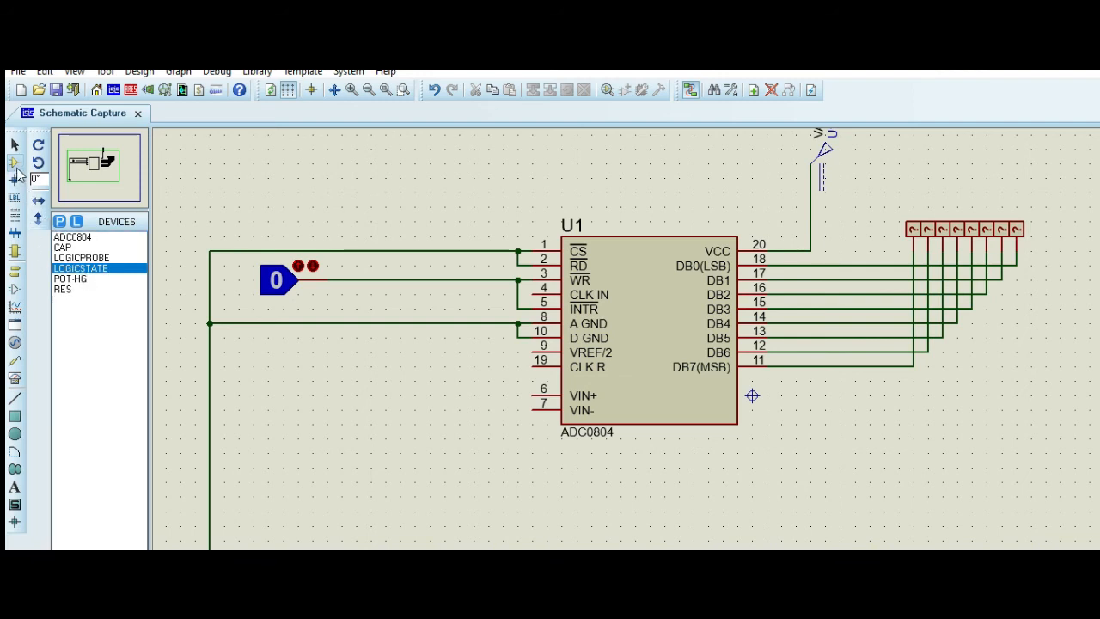
Place a CAP capacitor above the logic state and wire its left lead to the corner of the ground line.
{"action": "left_click", "coordinate": [63, 248]}
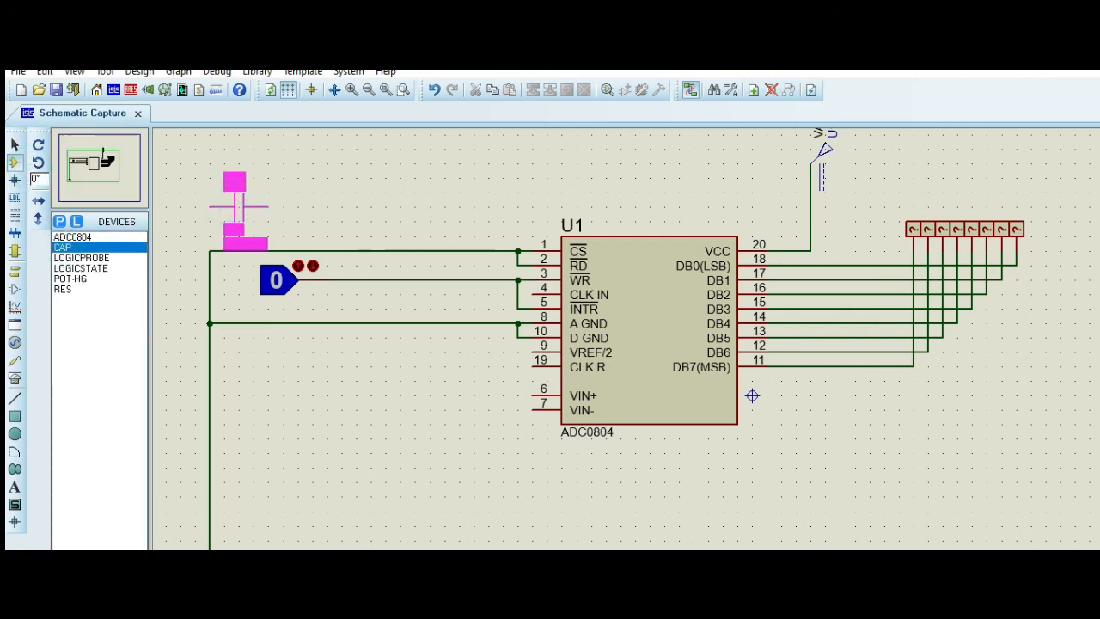
{"action": "left_click", "coordinate": [234, 194]}
{"action": "left_click", "coordinate": [227, 192]}
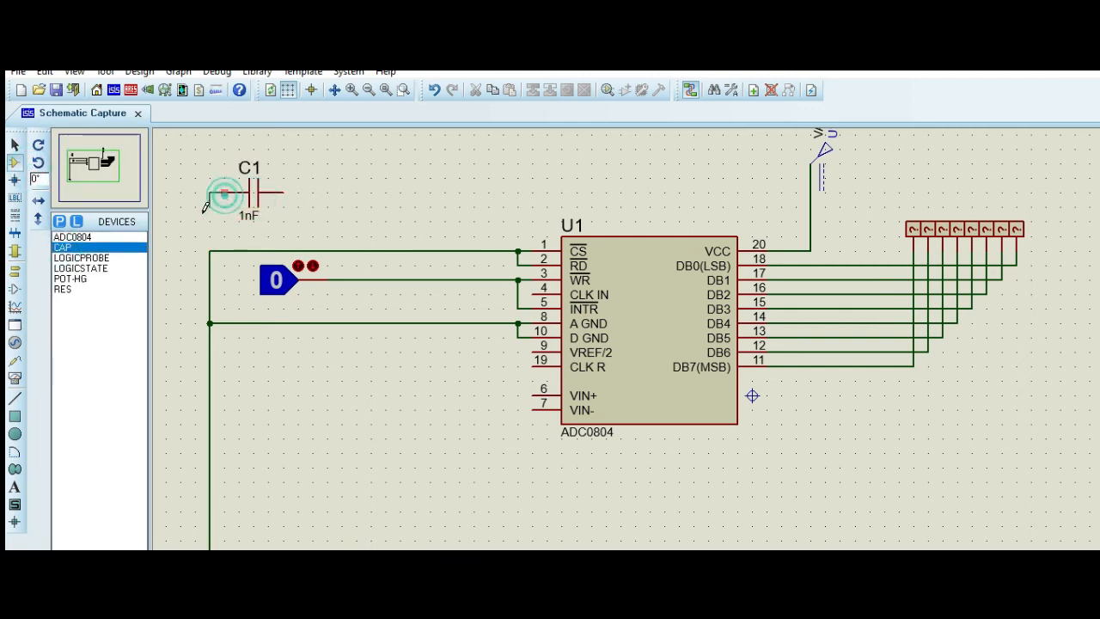
{"action": "left_click", "coordinate": [208, 250]}
Set the capacitance of C1 to 150pF and wire its free lead to pin 4 (CLK IN).
{"action": "double_click", "coordinate": [247, 197]}
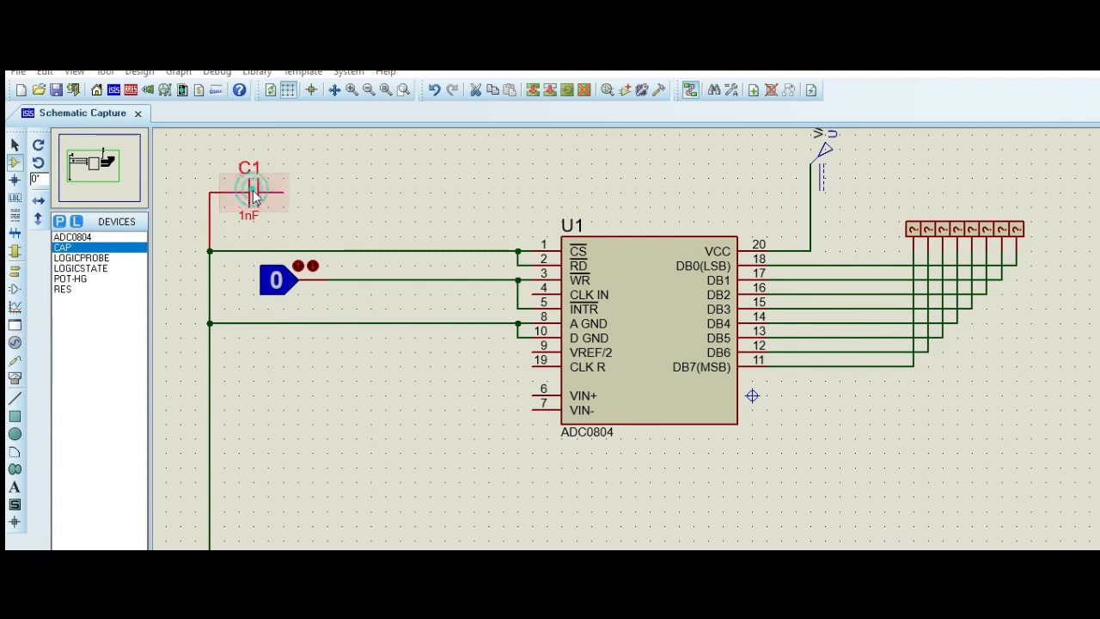
{"action": "left_click", "coordinate": [468, 237]}
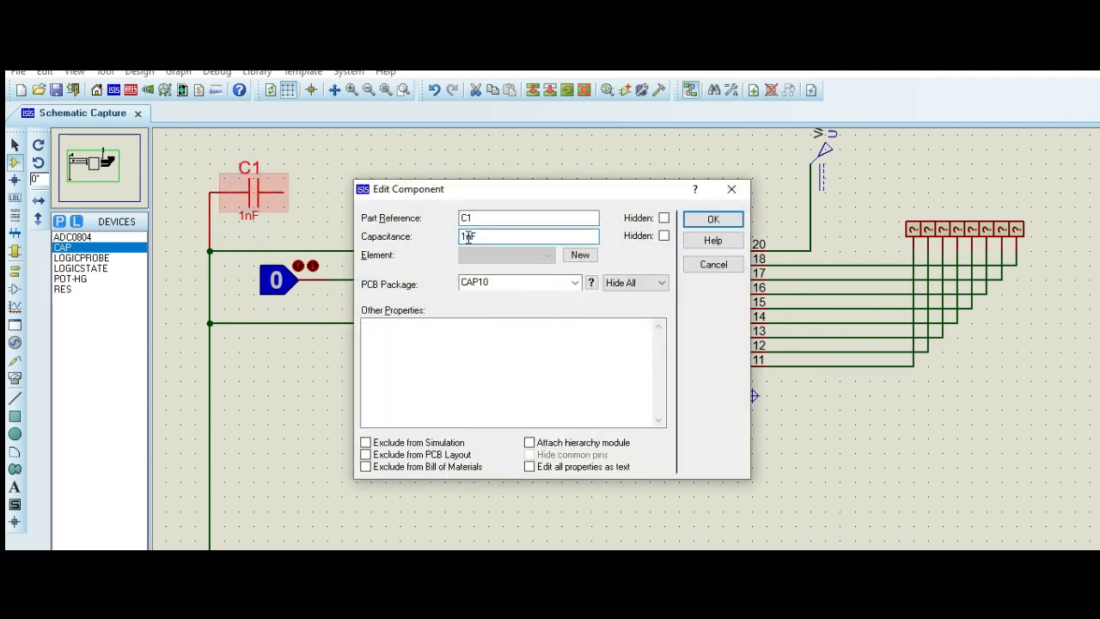
{"action": "type", "text": "150pF"}
{"action": "left_click", "coordinate": [712, 220]}
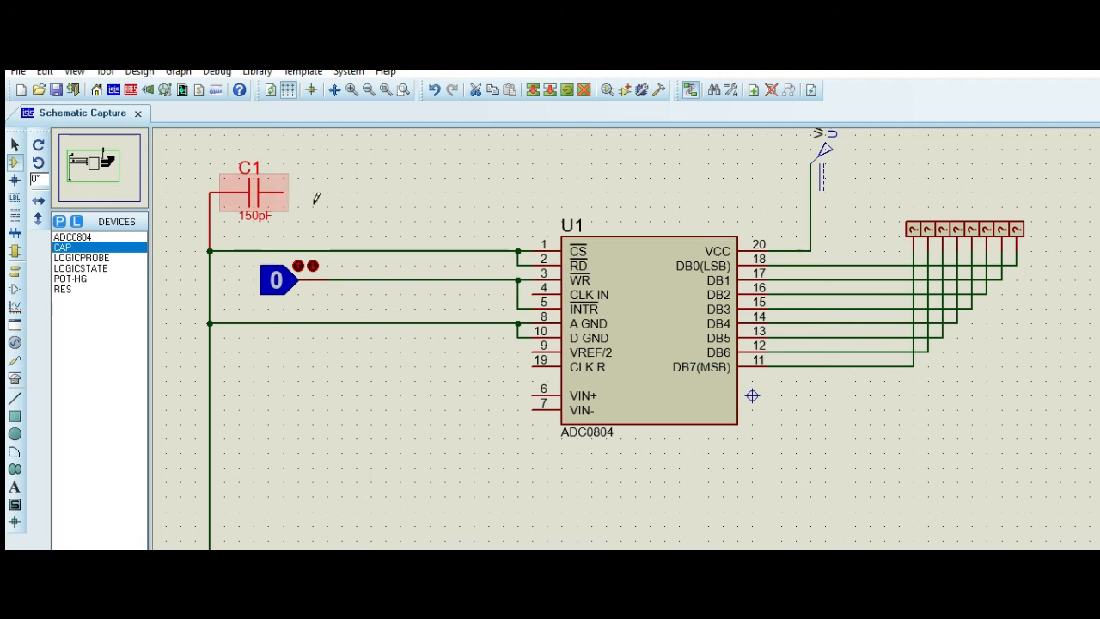
{"action": "left_click", "coordinate": [536, 294]}
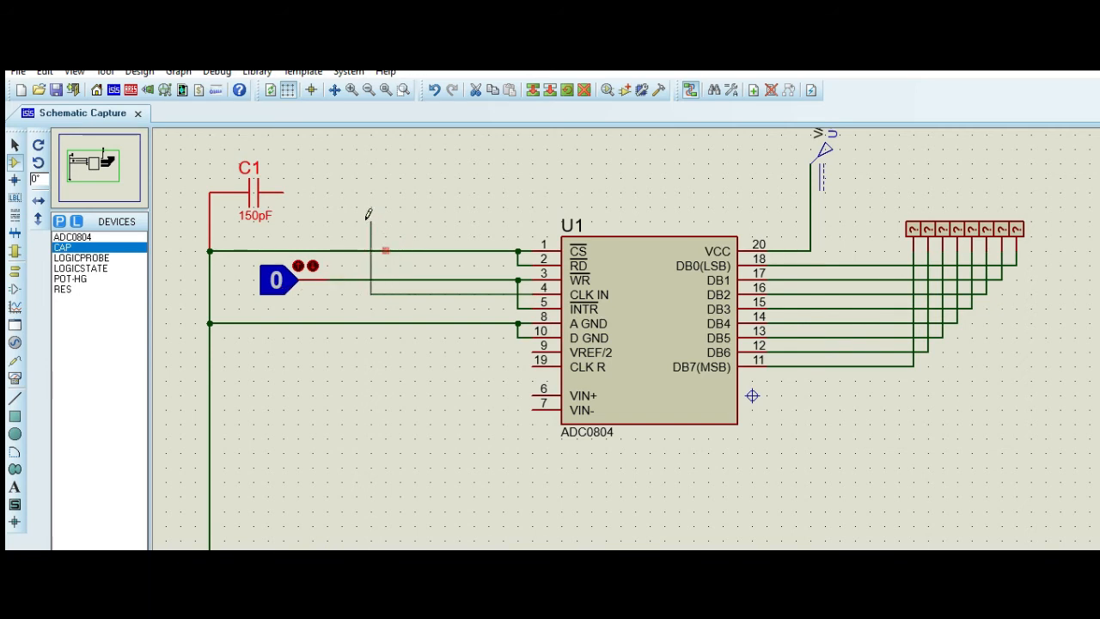
{"action": "left_click", "coordinate": [284, 193]}
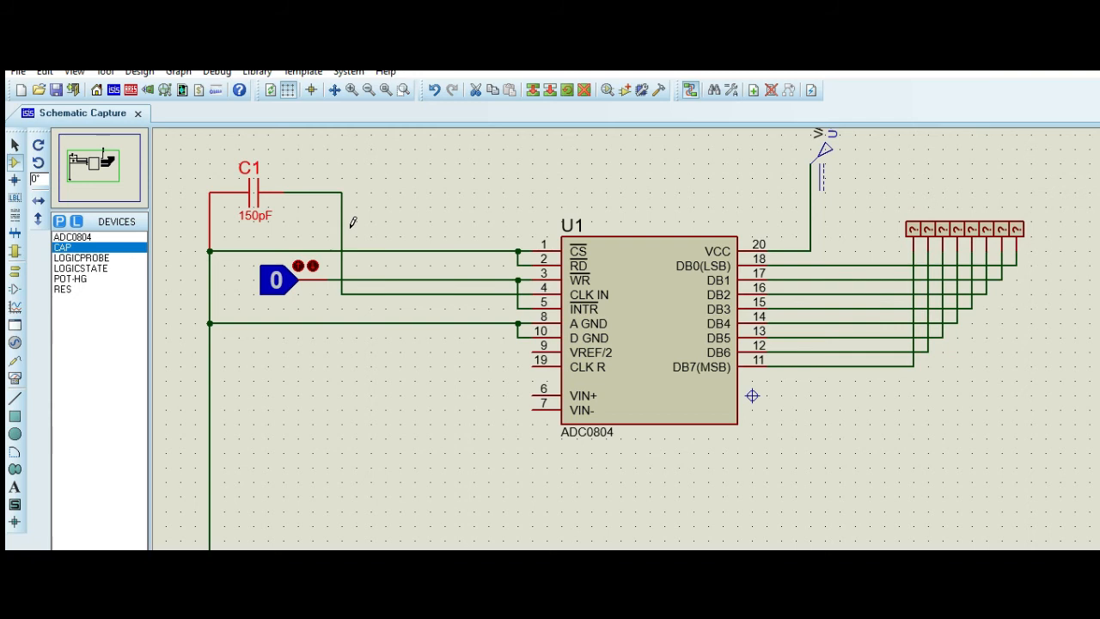
Place a RES resistor to the right of C1, joined to its CLK IN line, and wire its free end to pin 19 (CLK R).
{"action": "left_click", "coordinate": [69, 292]}
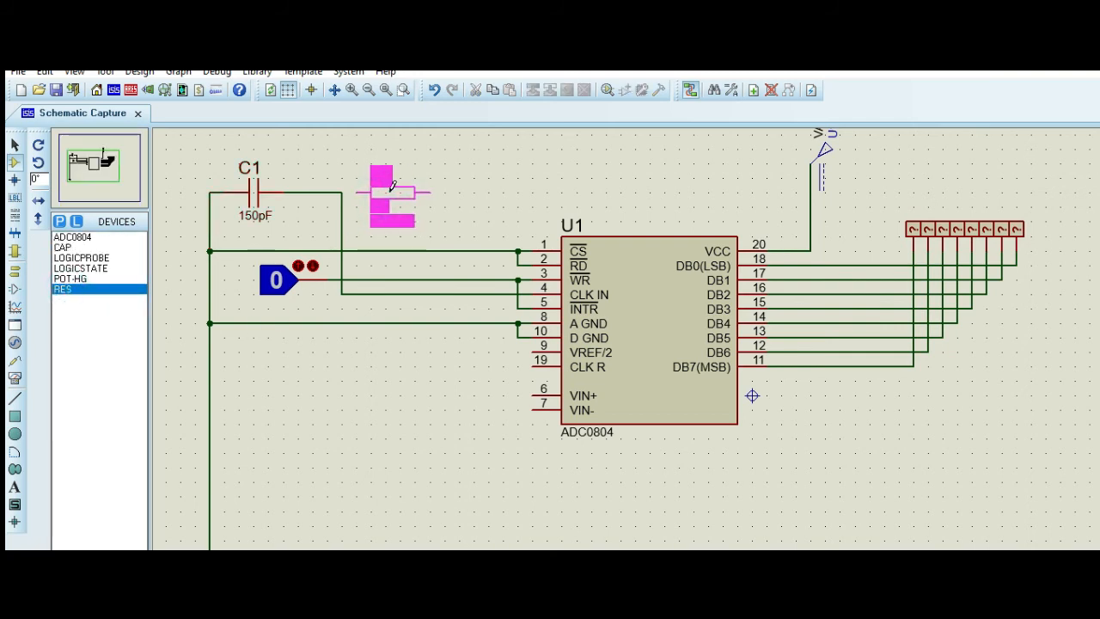
{"action": "left_click", "coordinate": [393, 193]}
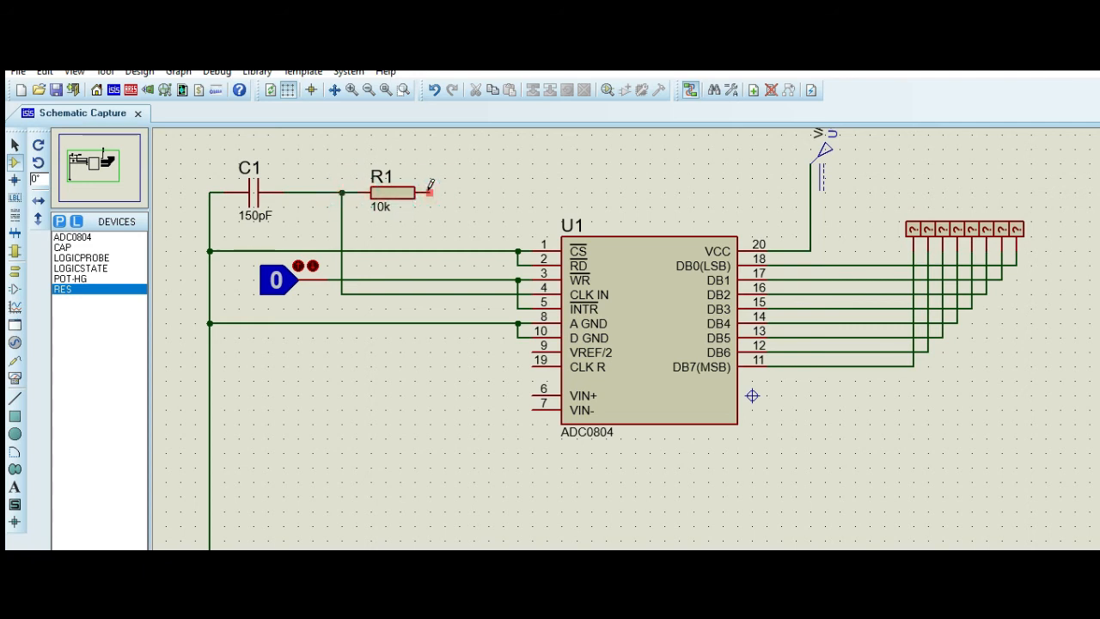
{"action": "left_click", "coordinate": [531, 359]}
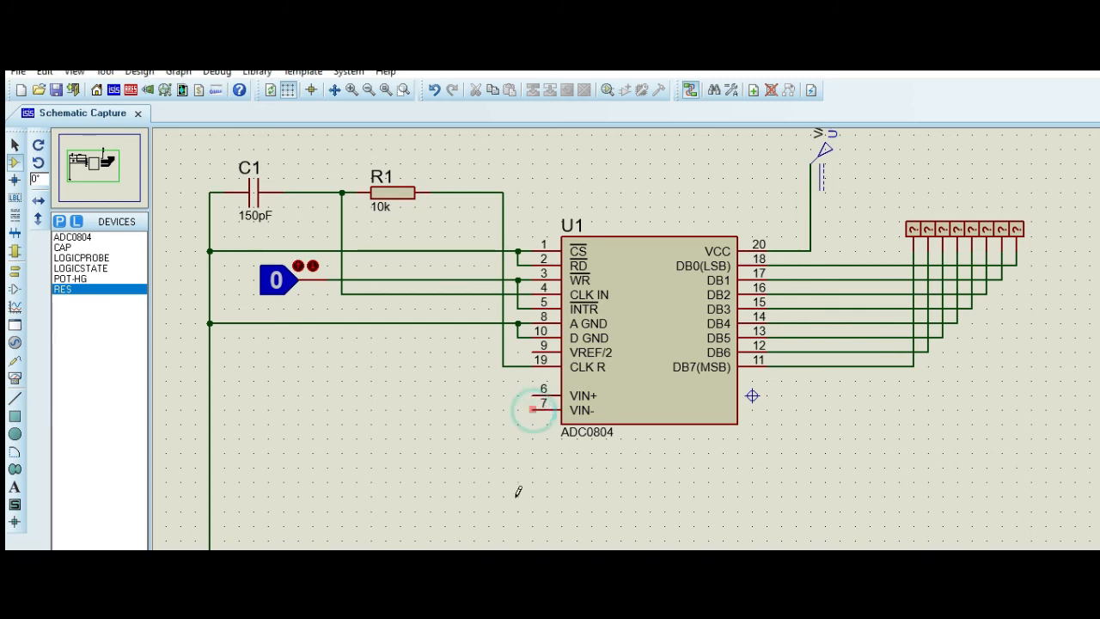
Wire pin 7 (VIN-) of the ADC0804 to the ground line and move the ground symbol up just below that junction.
{"action": "left_click", "coordinate": [534, 409]}
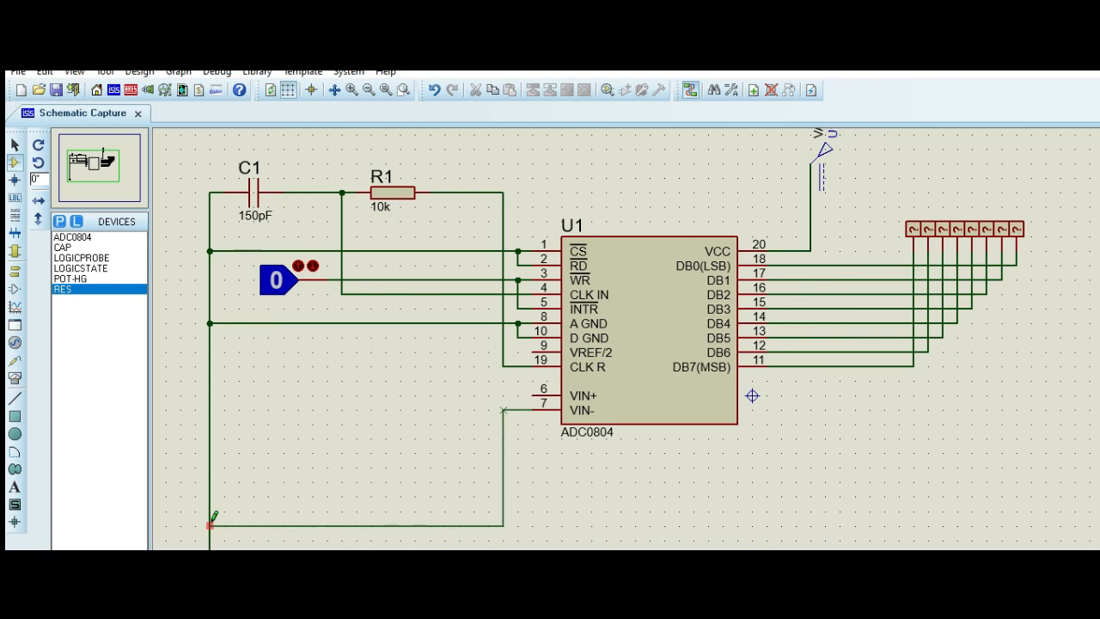
{"action": "left_click", "coordinate": [210, 496]}
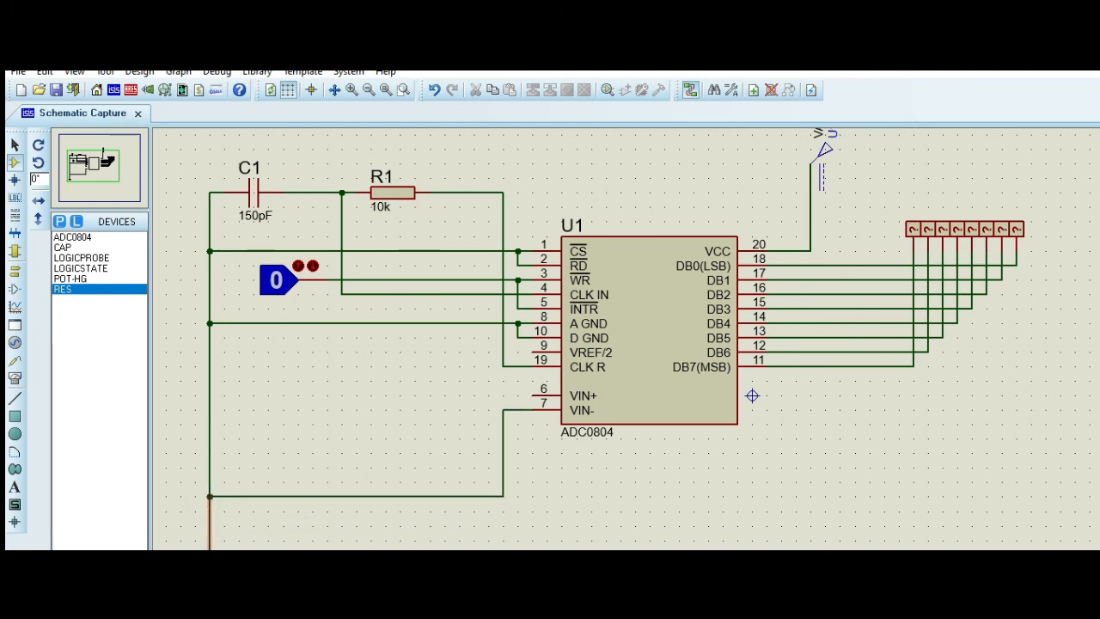
{"action": "left_click_drag", "start_coordinate": [210, 550], "coordinate": [209, 526]}
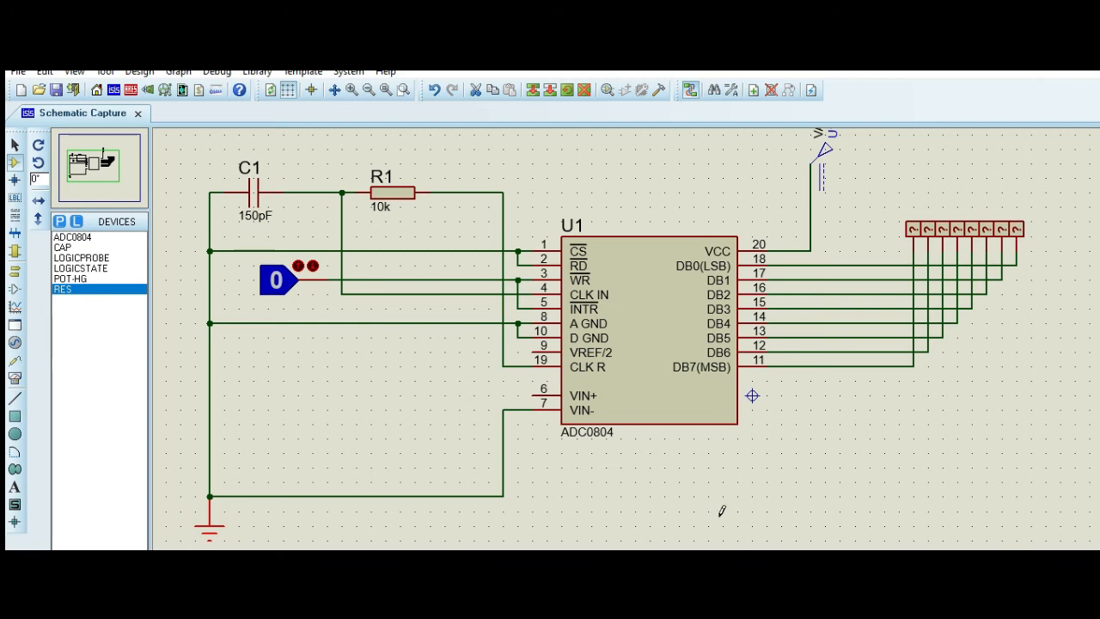
{"action": "left_click", "coordinate": [714, 487]}
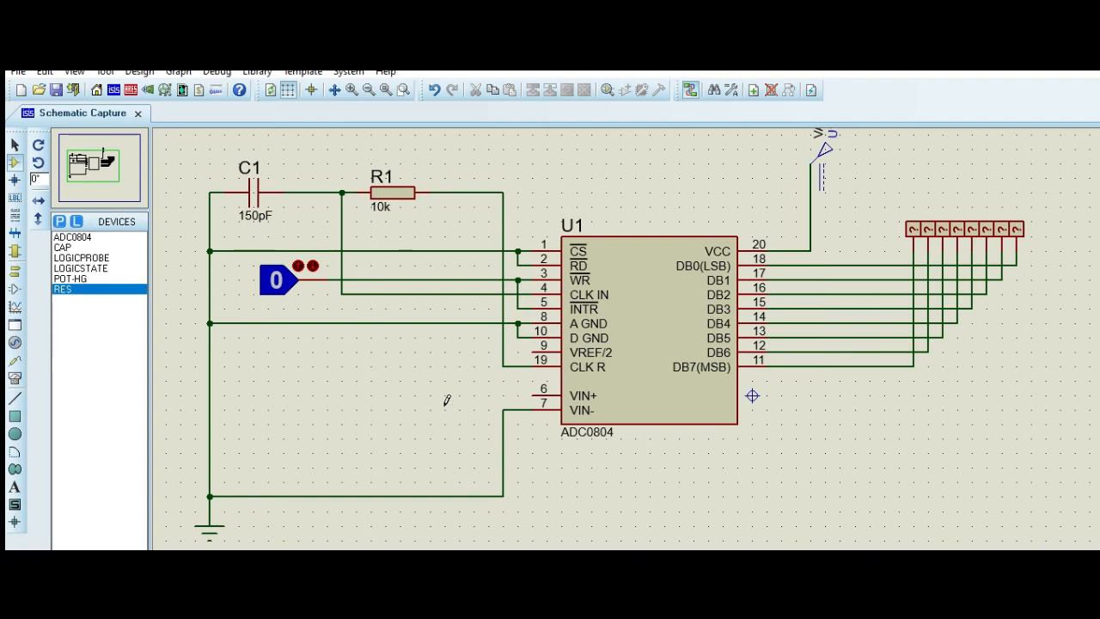
Place a POT-HG potentiometer just right of the vertical ground line and wire its lower terminal to the VIN- ground wire.
{"action": "left_click", "coordinate": [68, 279]}
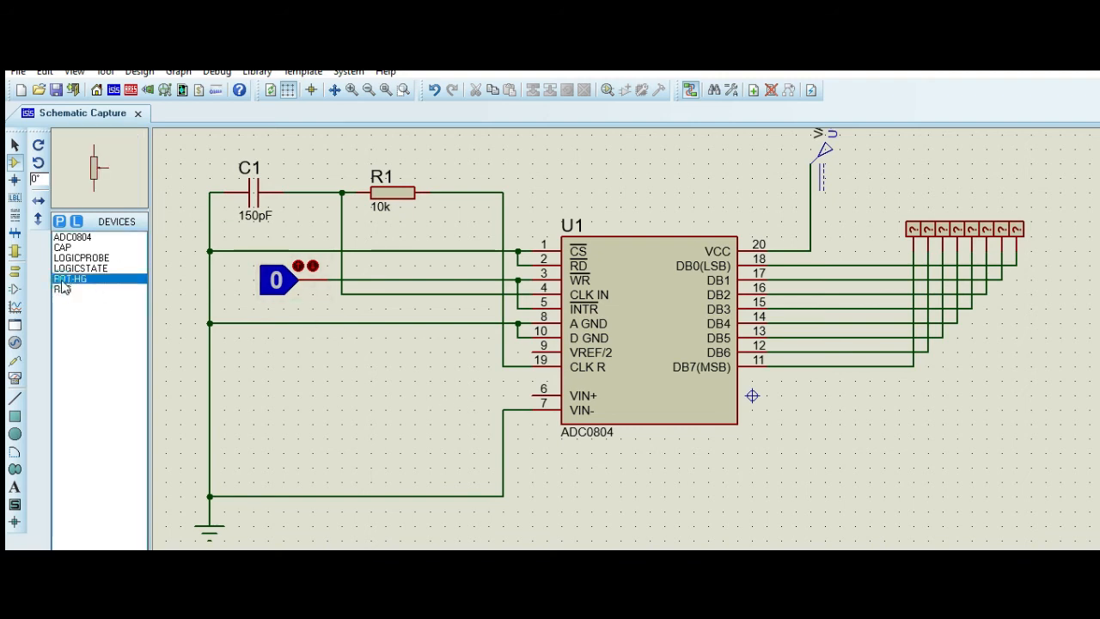
{"action": "left_click", "coordinate": [232, 375]}
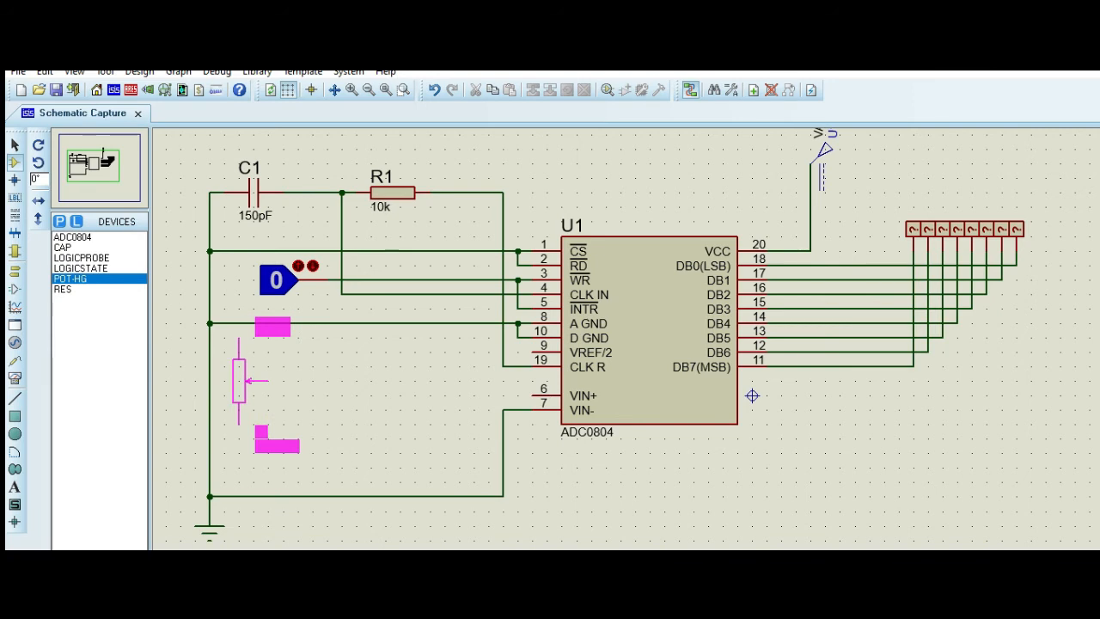
{"action": "left_click", "coordinate": [243, 382]}
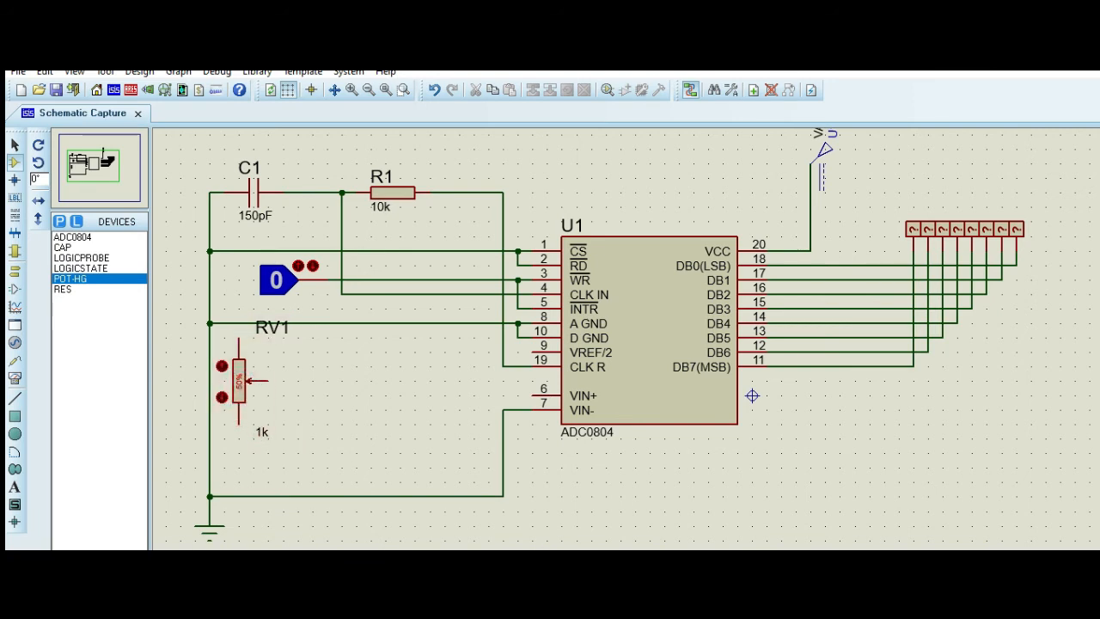
{"action": "key", "text": "ctrl+z"}
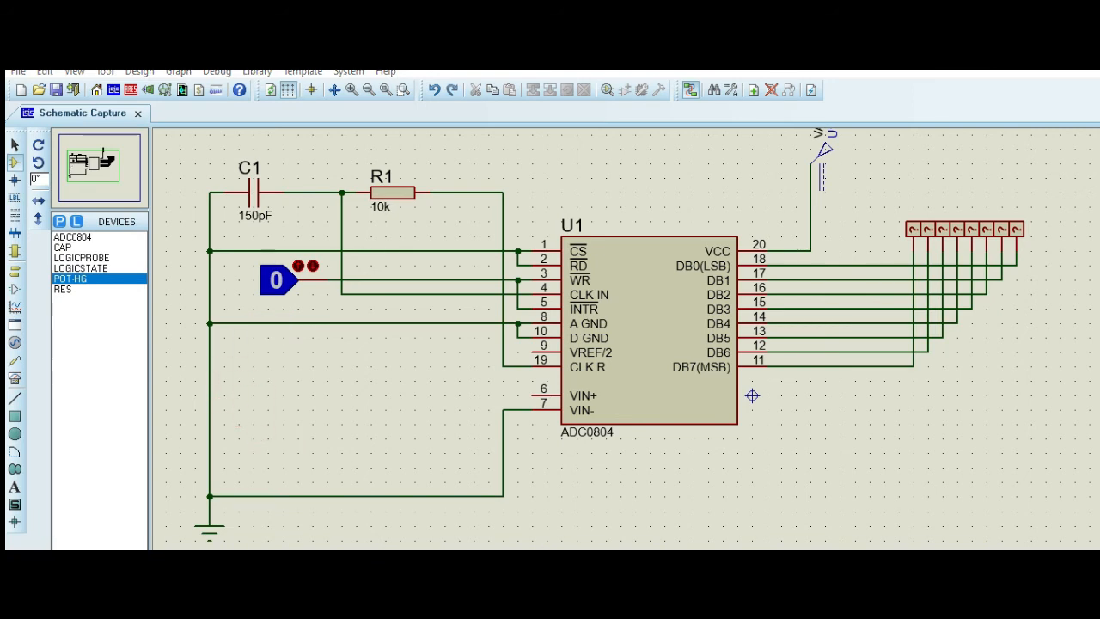
{"action": "left_click", "coordinate": [235, 420]}
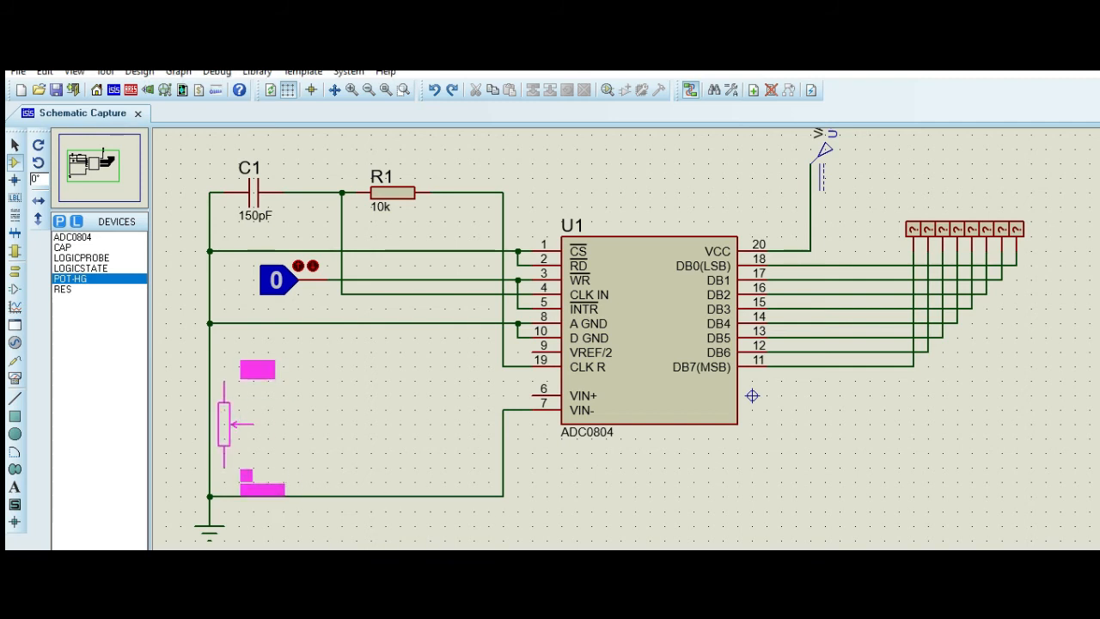
{"action": "left_click", "coordinate": [238, 438]}
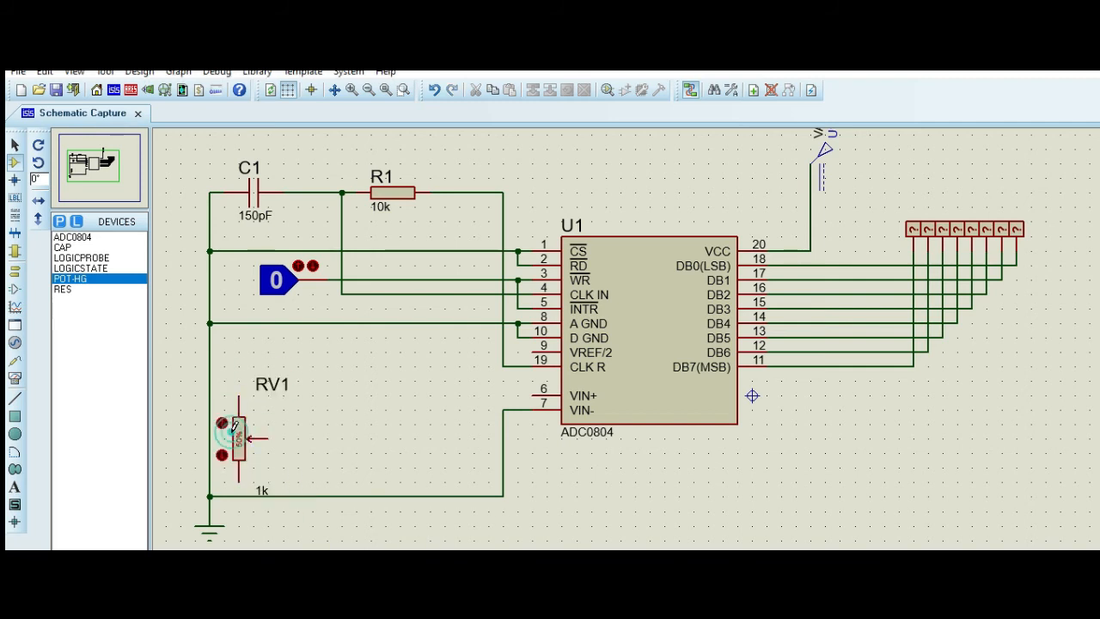
{"action": "left_click", "coordinate": [239, 495]}
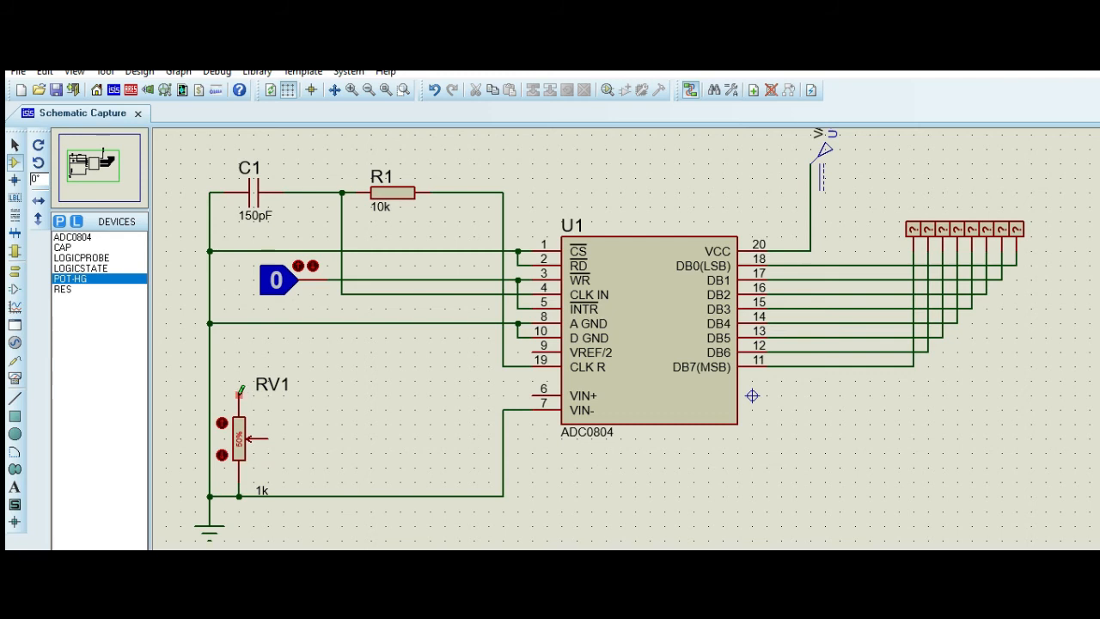
Place a DC generator on the upper terminal of potentiometer RV1 and set its voltage.
{"action": "left_click", "coordinate": [15, 343]}
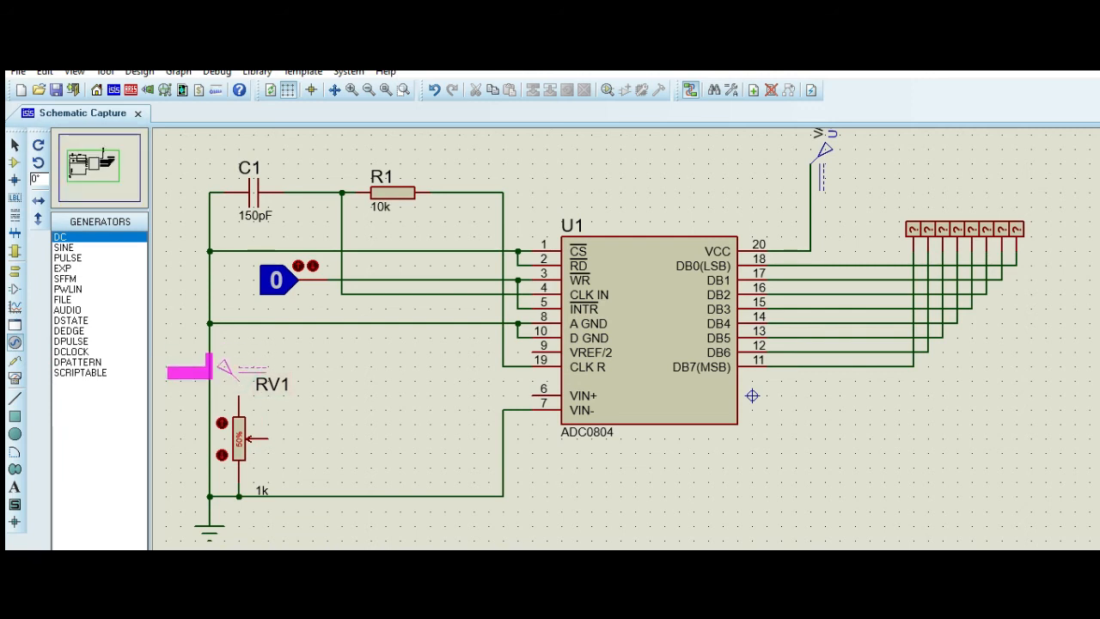
{"action": "left_click", "coordinate": [223, 367]}
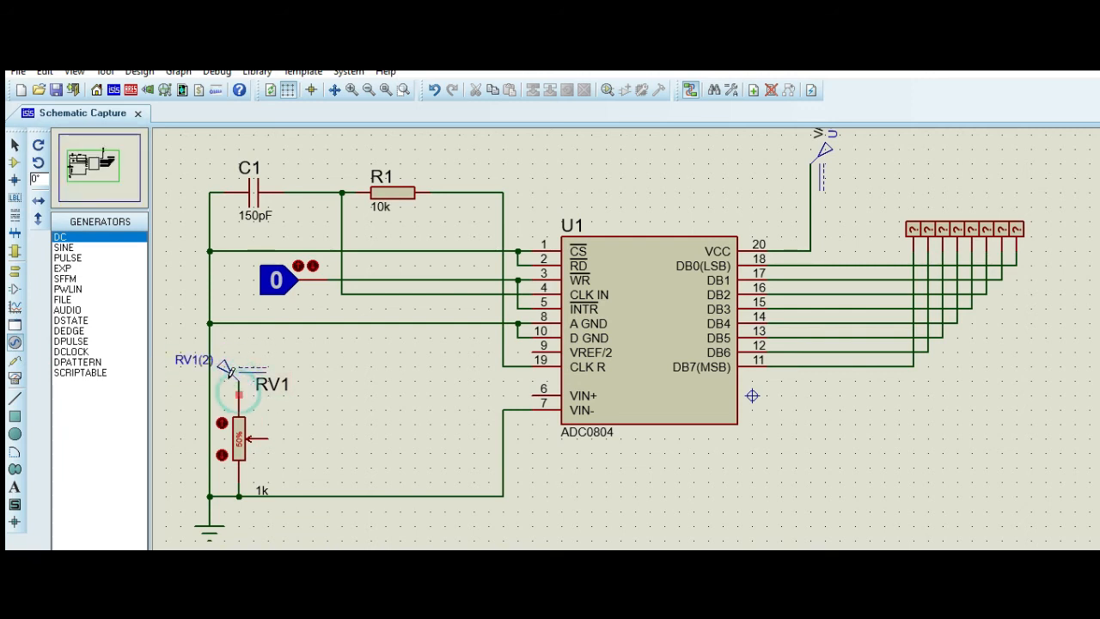
{"action": "double_click", "coordinate": [225, 369]}
{"action": "left_click", "coordinate": [650, 170]}
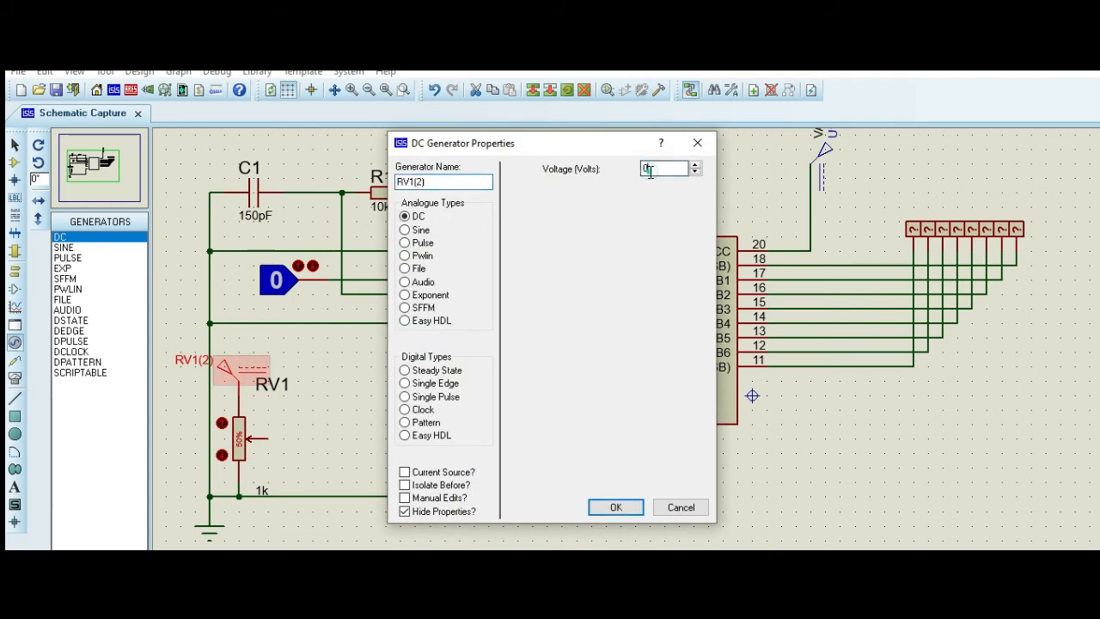
{"action": "left_click", "coordinate": [616, 507]}
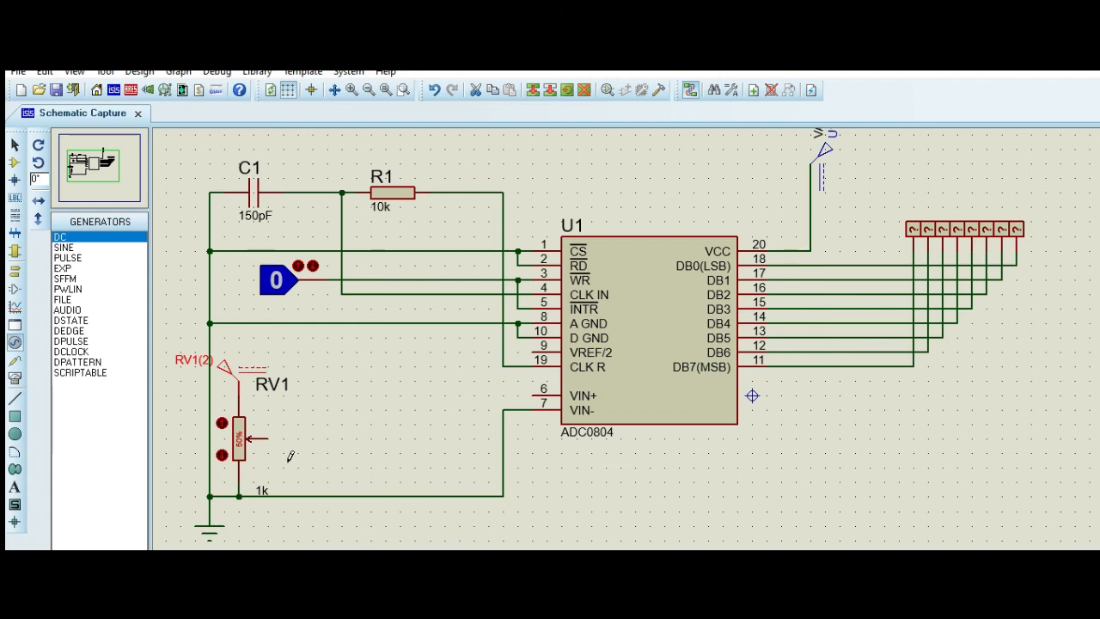
Set the resistance of potentiometer RV1 to 10k.
{"action": "right_click", "coordinate": [249, 168]}
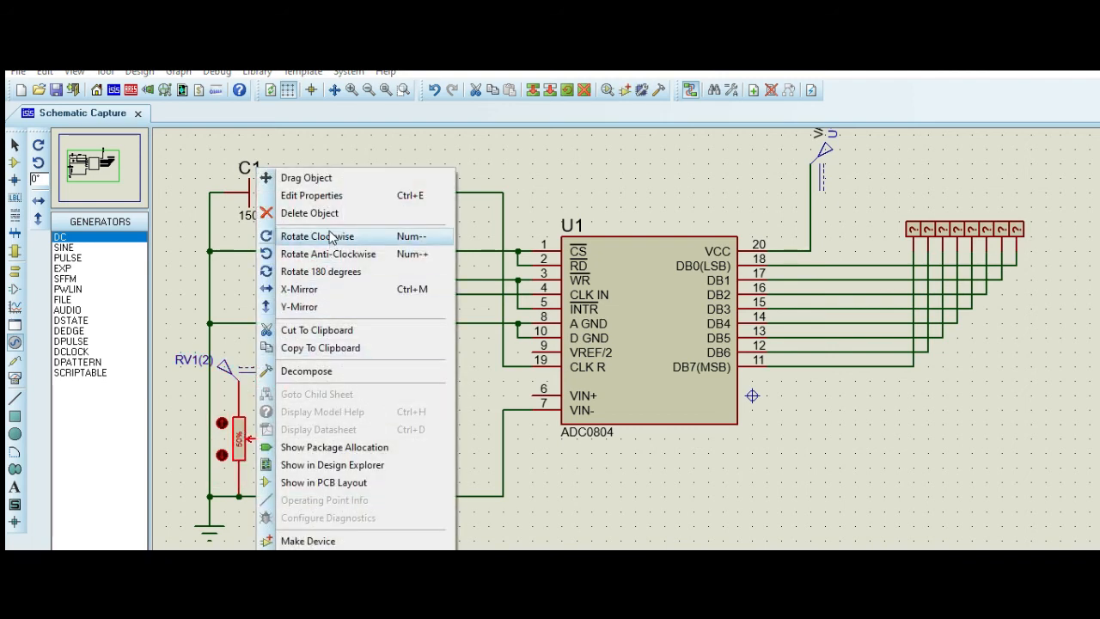
{"action": "left_click", "coordinate": [319, 195]}
{"action": "left_click", "coordinate": [467, 228]}
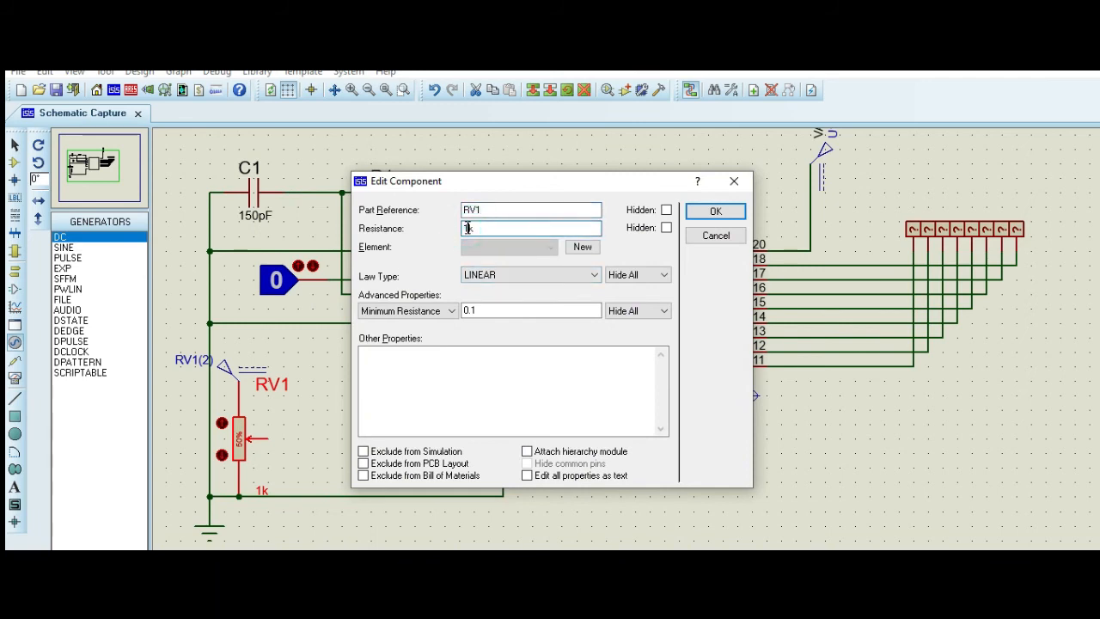
{"action": "left_click", "coordinate": [730, 212]}
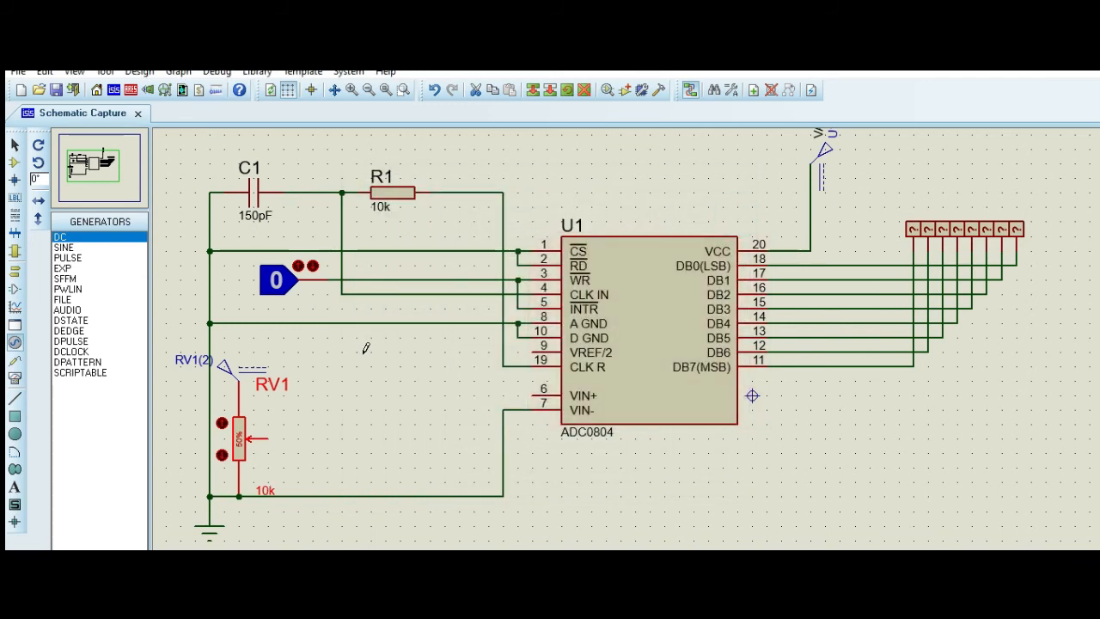
Place a CAP capacitor to the right of RV1 and rotate it clockwise so it stands vertically.
{"action": "left_click", "coordinate": [14, 161]}
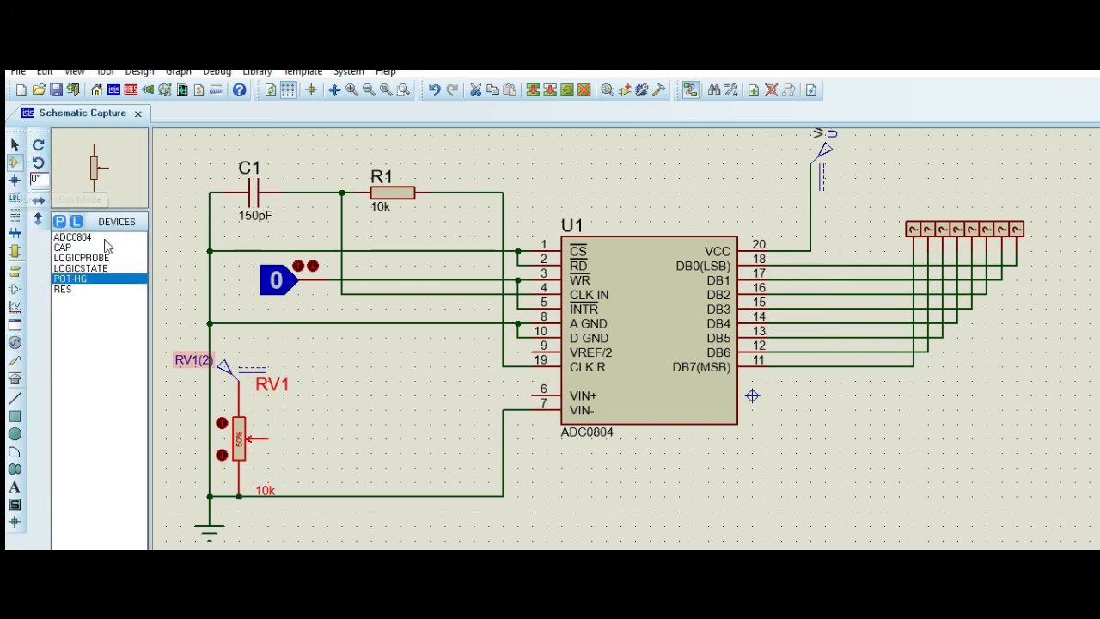
{"action": "left_click", "coordinate": [69, 247]}
{"action": "left_click", "coordinate": [331, 430]}
{"action": "left_click", "coordinate": [325, 439]}
{"action": "right_click", "coordinate": [342, 438]}
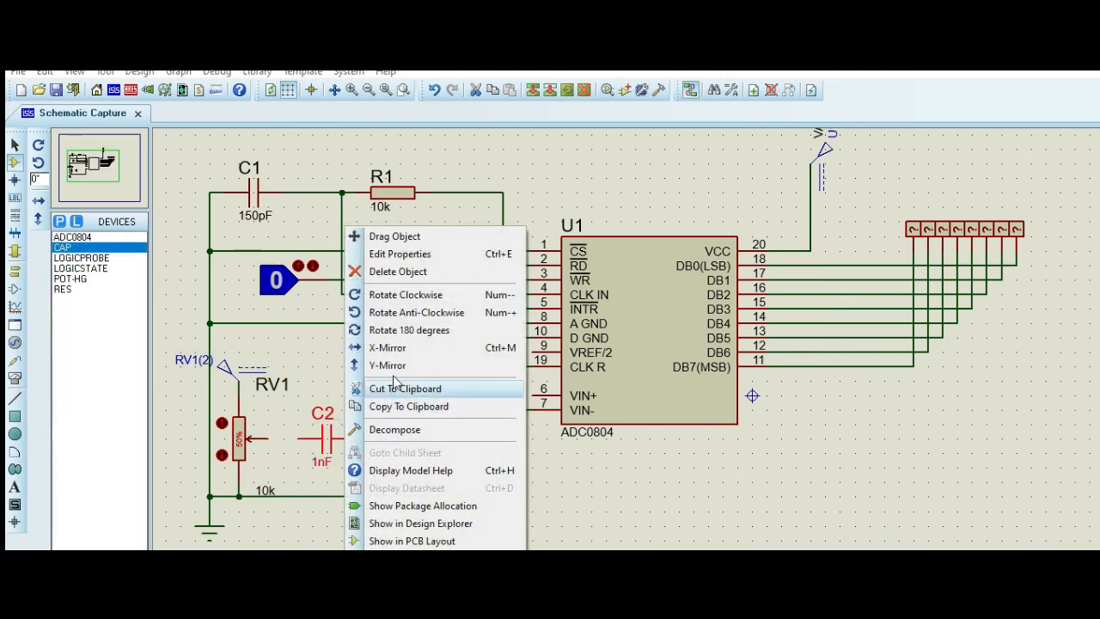
{"action": "left_click", "coordinate": [400, 294]}
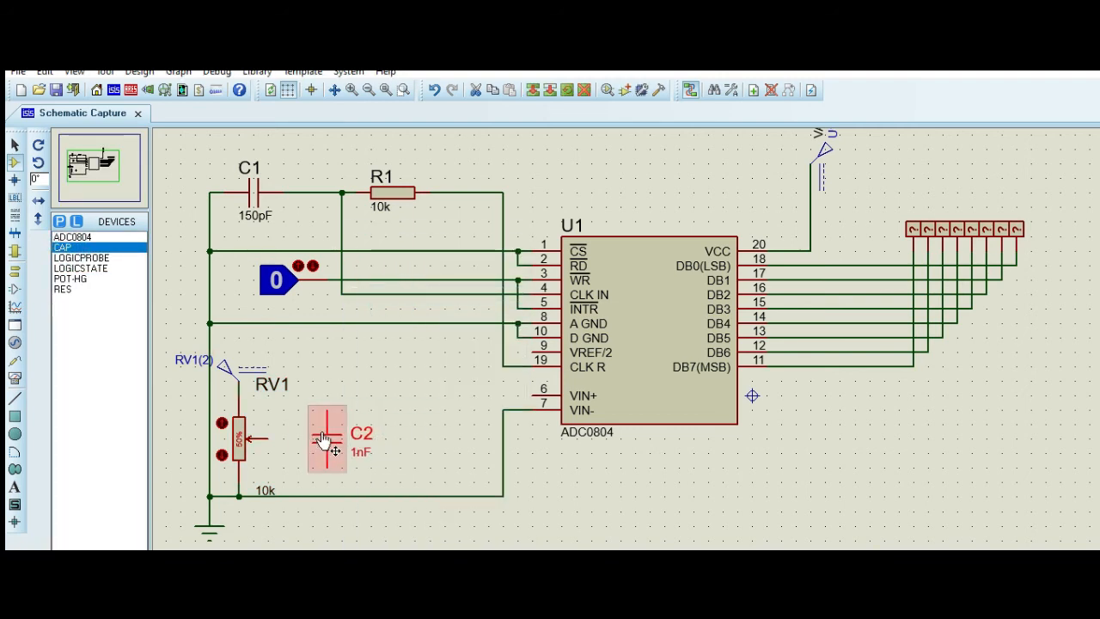
Move capacitor C2 slightly closer to RV1 and wire its lower lead to the ground wire below.
{"action": "double_click", "coordinate": [325, 440]}
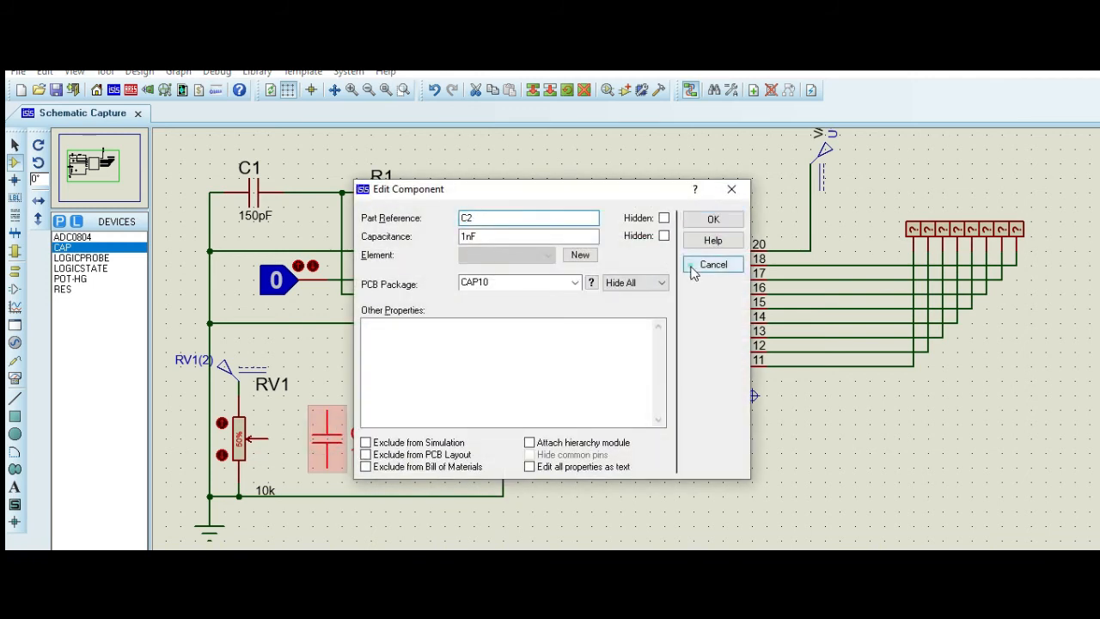
{"action": "left_click", "coordinate": [692, 268]}
{"action": "left_click_drag", "start_coordinate": [333, 438], "coordinate": [298, 447]}
{"action": "left_click", "coordinate": [311, 532]}
{"action": "left_click", "coordinate": [298, 494]}
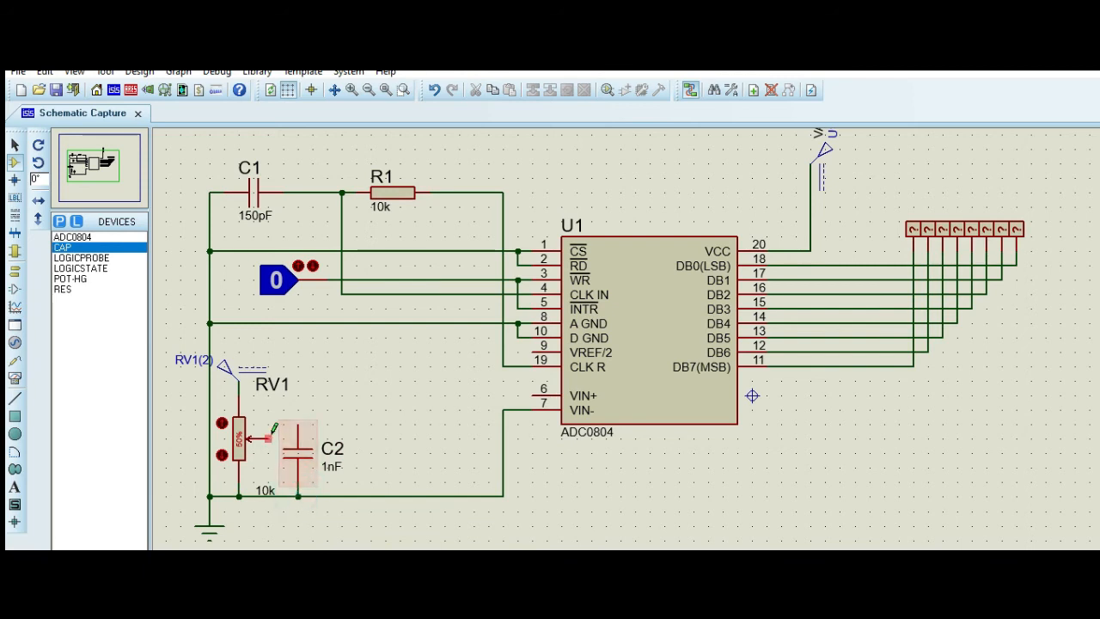
{"action": "left_click", "coordinate": [300, 481]}
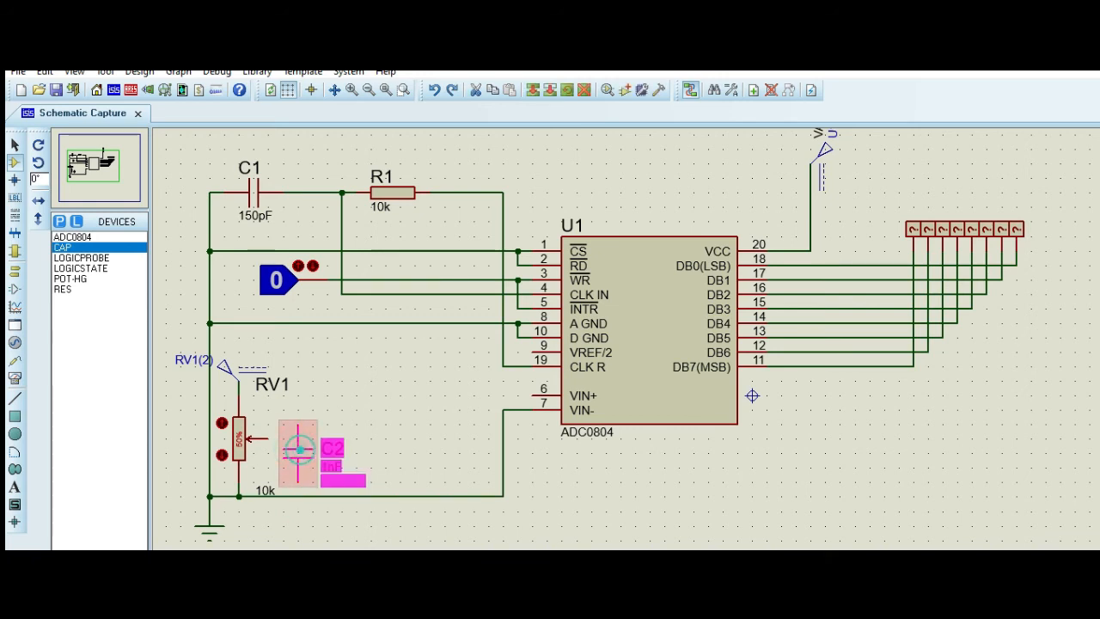
{"action": "double_click", "coordinate": [315, 479]}
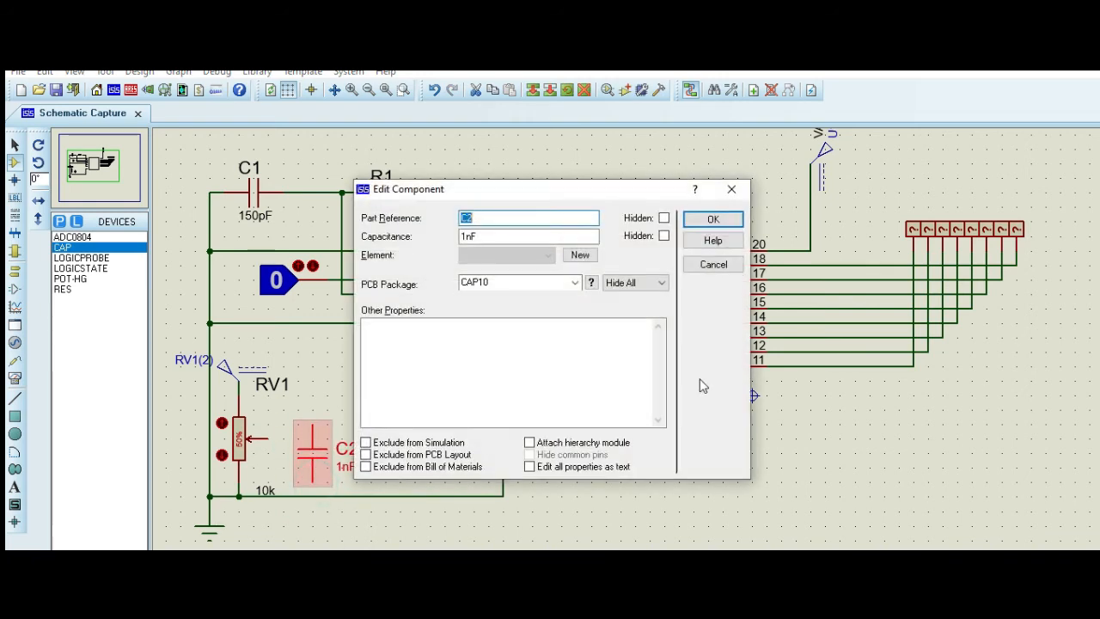
{"action": "left_click", "coordinate": [713, 264]}
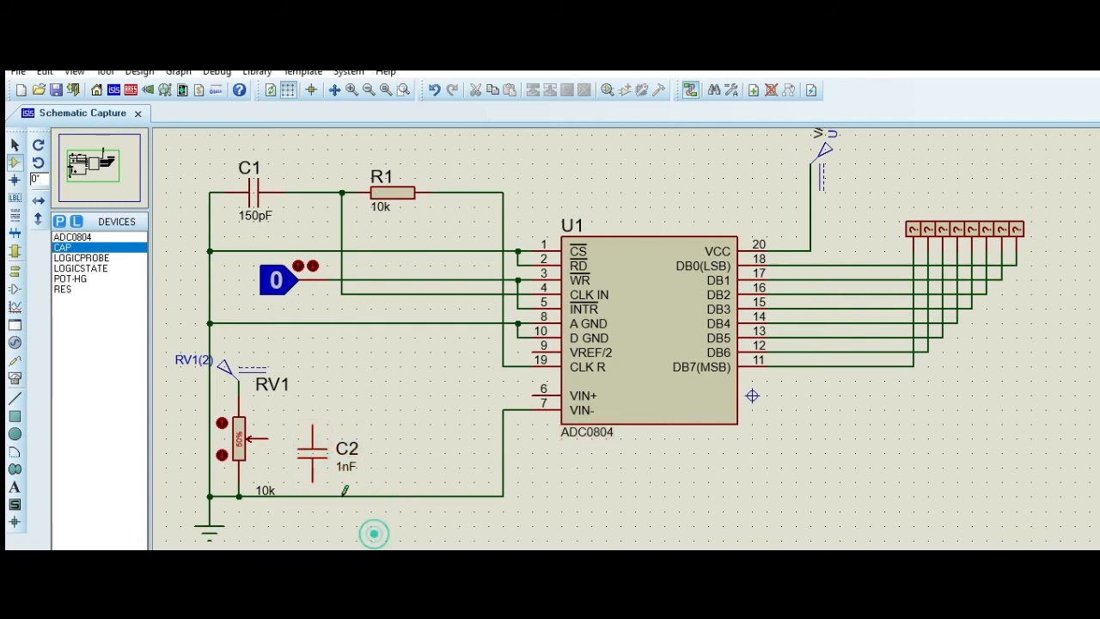
{"action": "left_click", "coordinate": [313, 482]}
{"action": "left_click", "coordinate": [313, 495]}
Wire the upper lead of C2 to pin 6 (VIN+) and connect the wiper of RV1 to that line above C2.
{"action": "left_click", "coordinate": [268, 437]}
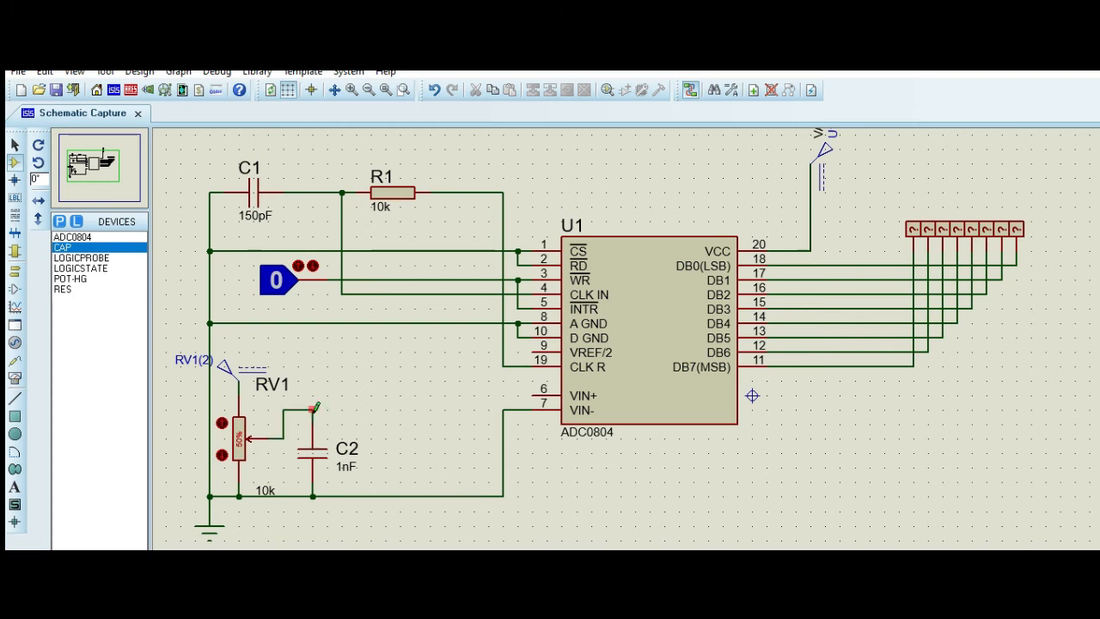
{"action": "left_click", "coordinate": [313, 409]}
{"action": "left_click", "coordinate": [314, 409]}
{"action": "left_click", "coordinate": [537, 395]}
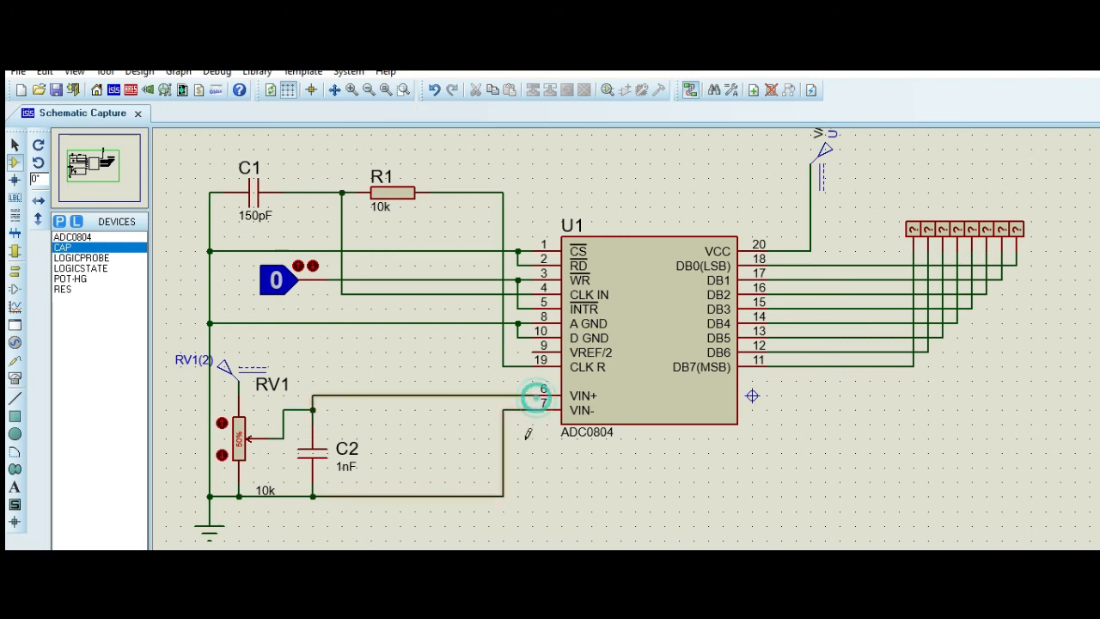
{"action": "right_click", "coordinate": [307, 409]}
{"action": "left_click", "coordinate": [354, 450]}
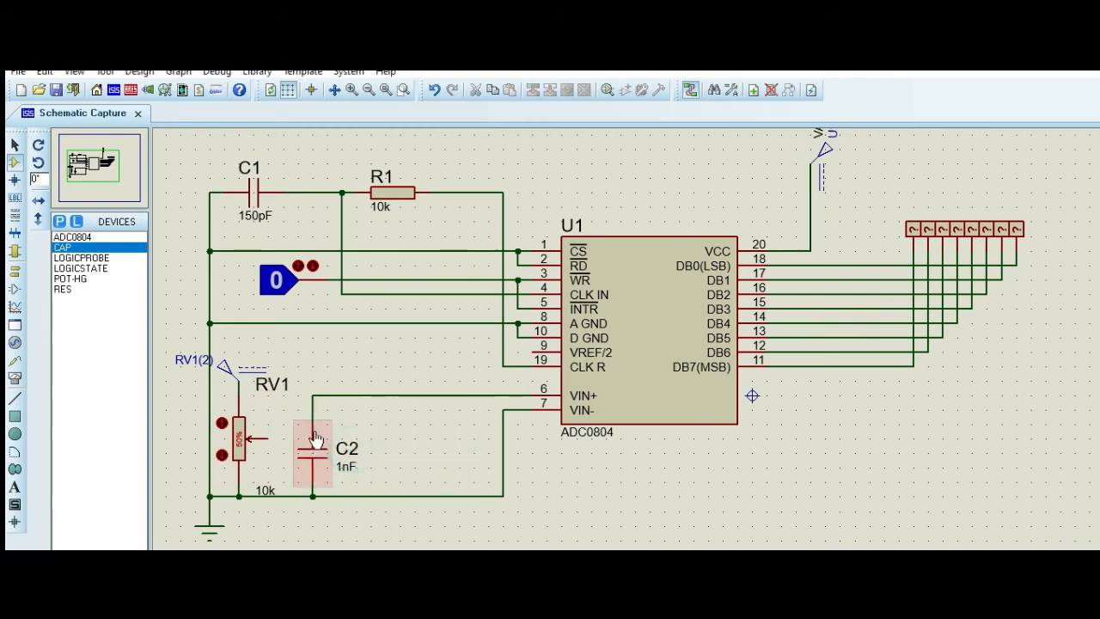
{"action": "left_click", "coordinate": [271, 416]}
{"action": "left_click", "coordinate": [312, 394]}
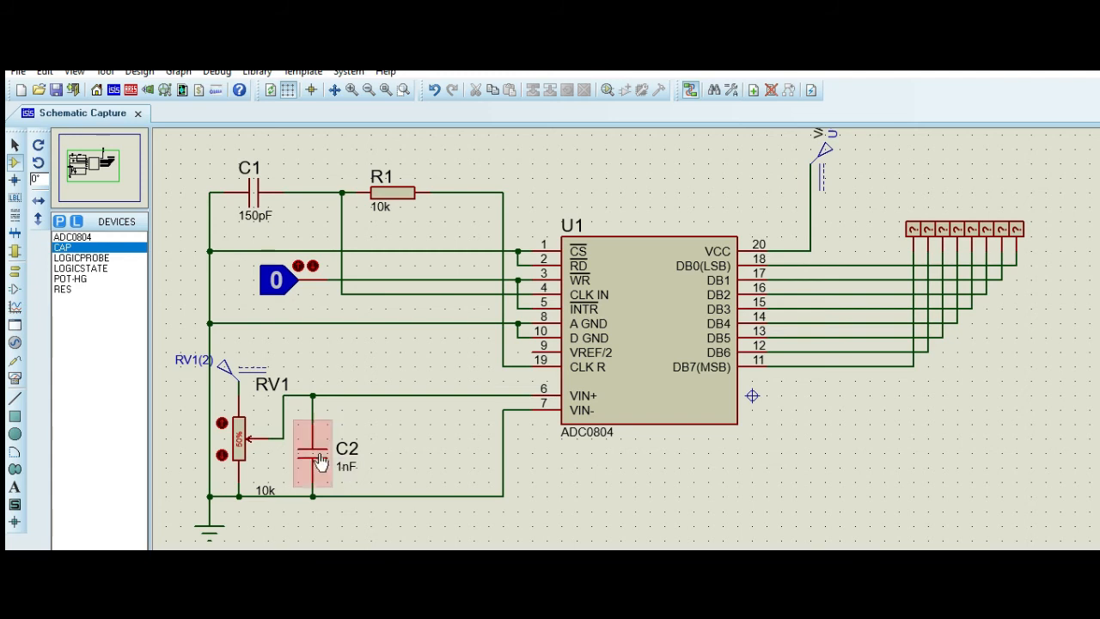
Set the capacitance of C2 to 0.1uF and start the circuit simulation.
{"action": "double_click", "coordinate": [320, 462]}
{"action": "left_click", "coordinate": [470, 237]}
{"action": "key", "text": "BackSpace"}
{"action": "key", "text": "BackSpace"}
{"action": "type", "text": "0.1u"}
{"action": "left_click", "coordinate": [726, 218]}
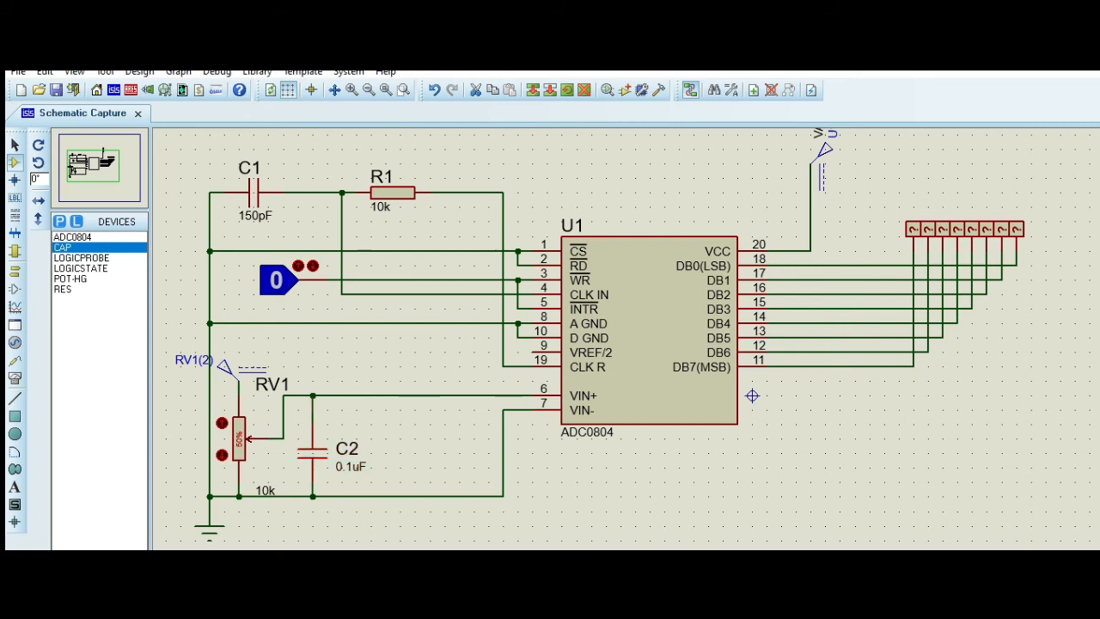
{"action": "key", "text": "F12"}
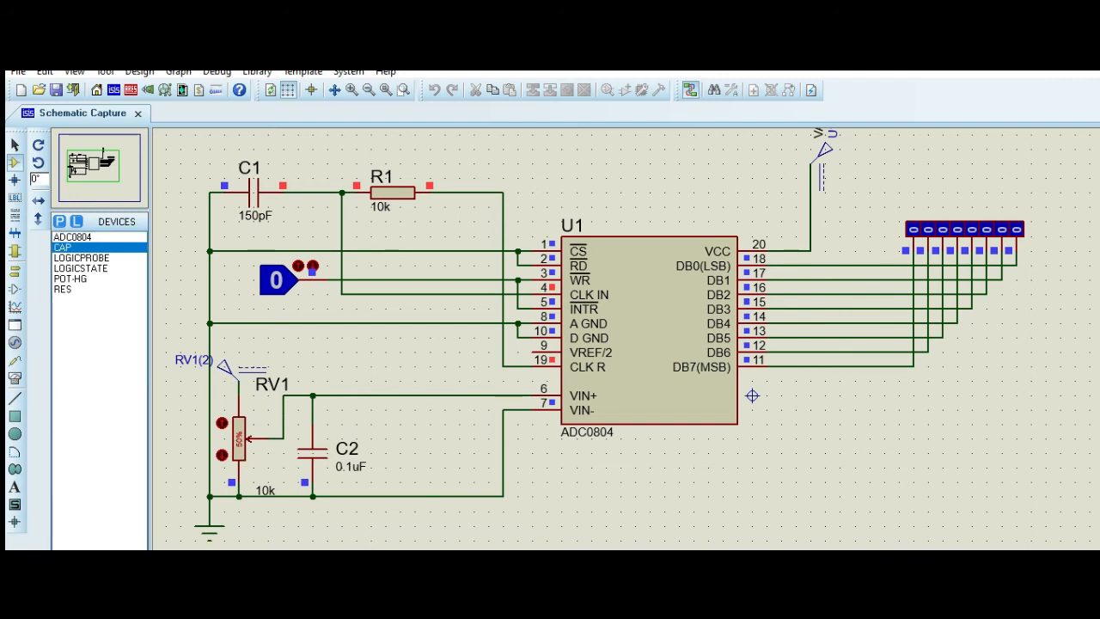
Stop the simulation and place a DC voltmeter below the ADC0804's VIN pins.
{"action": "key", "text": "shift+Pause"}
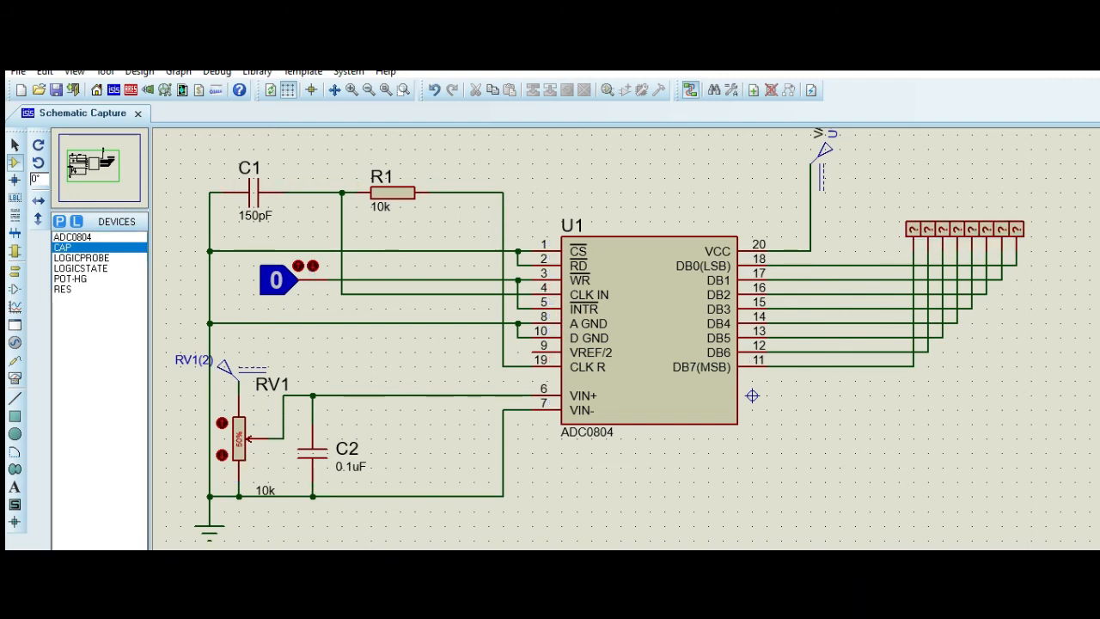
{"action": "left_click", "coordinate": [15, 377]}
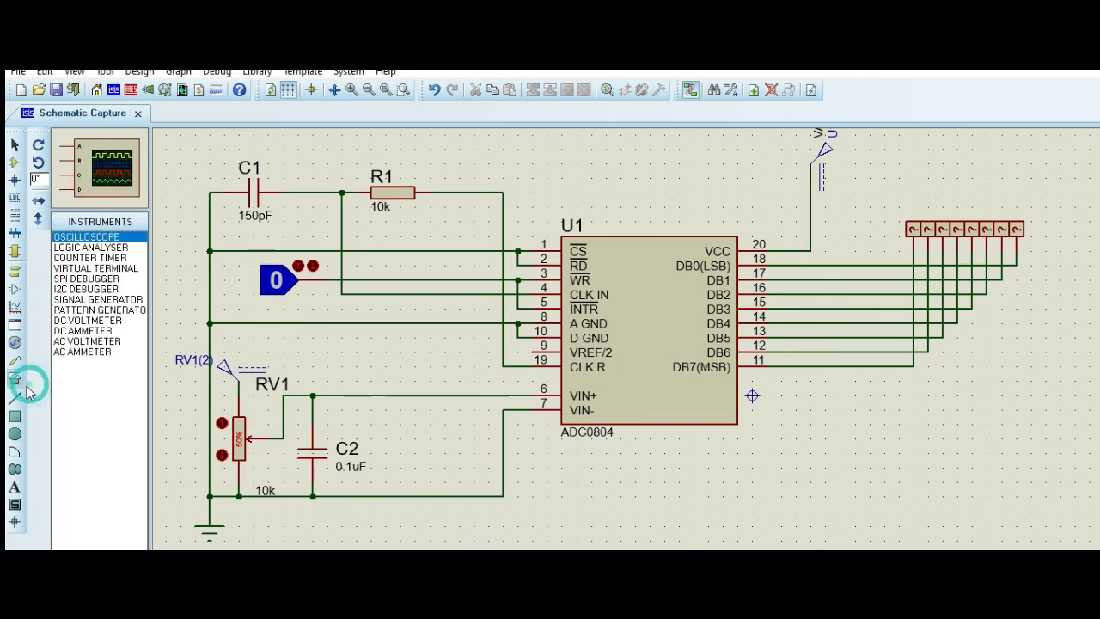
{"action": "left_click", "coordinate": [89, 321]}
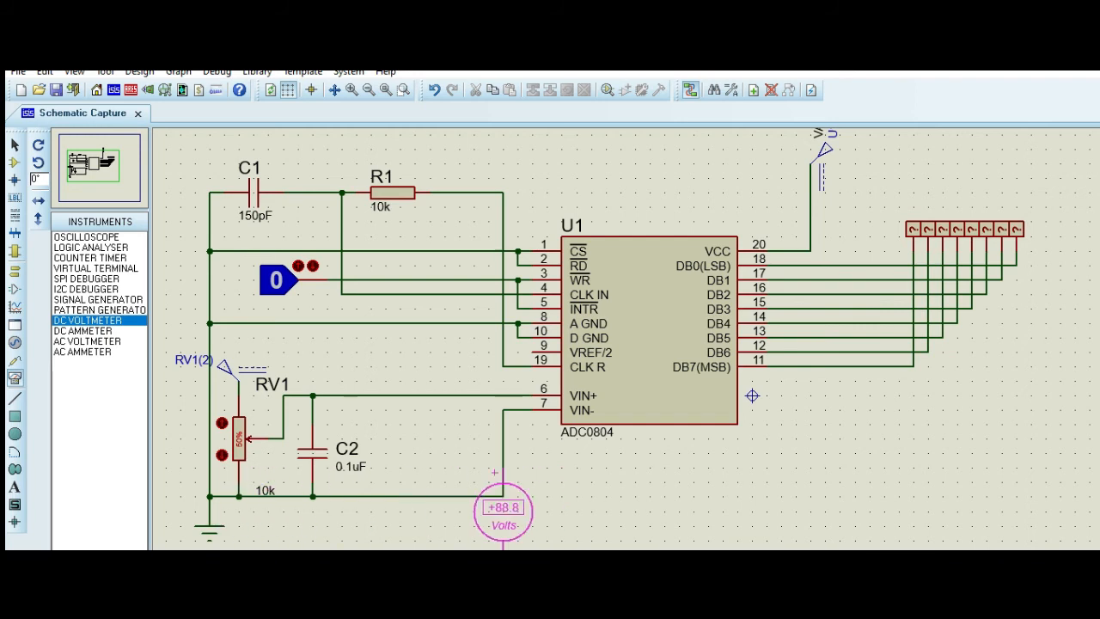
{"action": "left_click", "coordinate": [546, 494]}
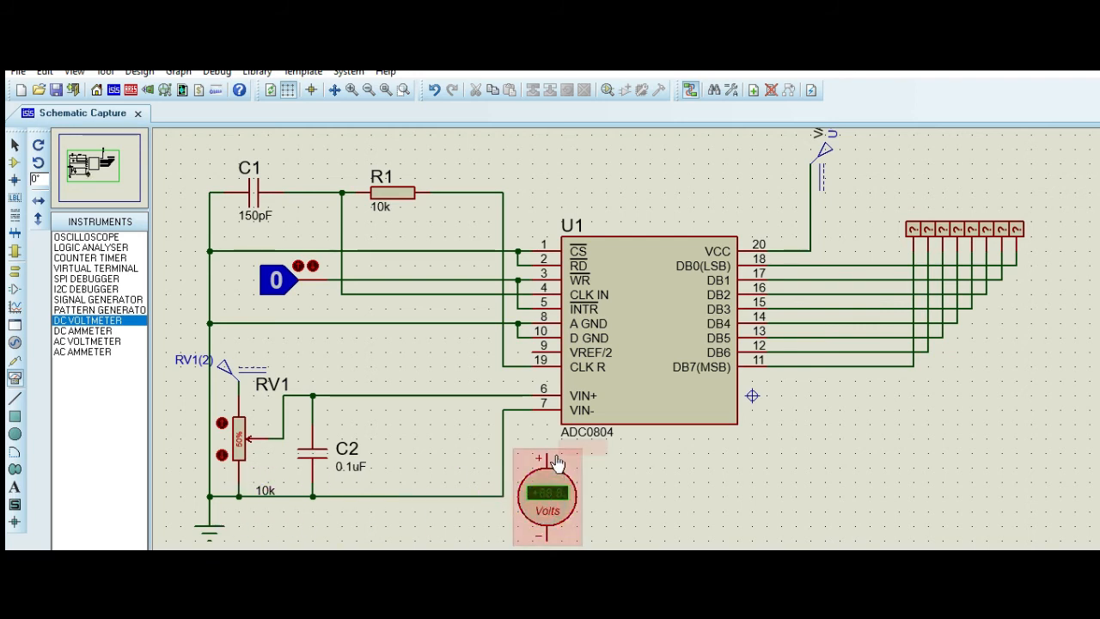
Wire the voltmeter's positive terminal to the VIN+ line and its negative terminal to the ground wire.
{"action": "left_click", "coordinate": [539, 434]}
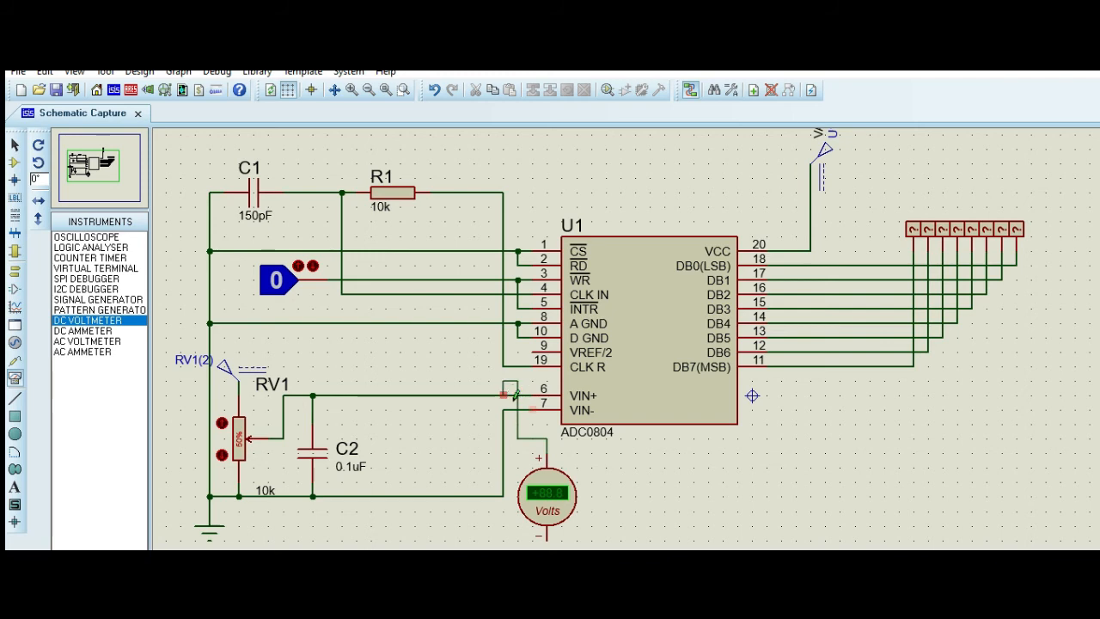
{"action": "left_click", "coordinate": [518, 397]}
{"action": "left_click", "coordinate": [543, 535]}
{"action": "left_click", "coordinate": [503, 495]}
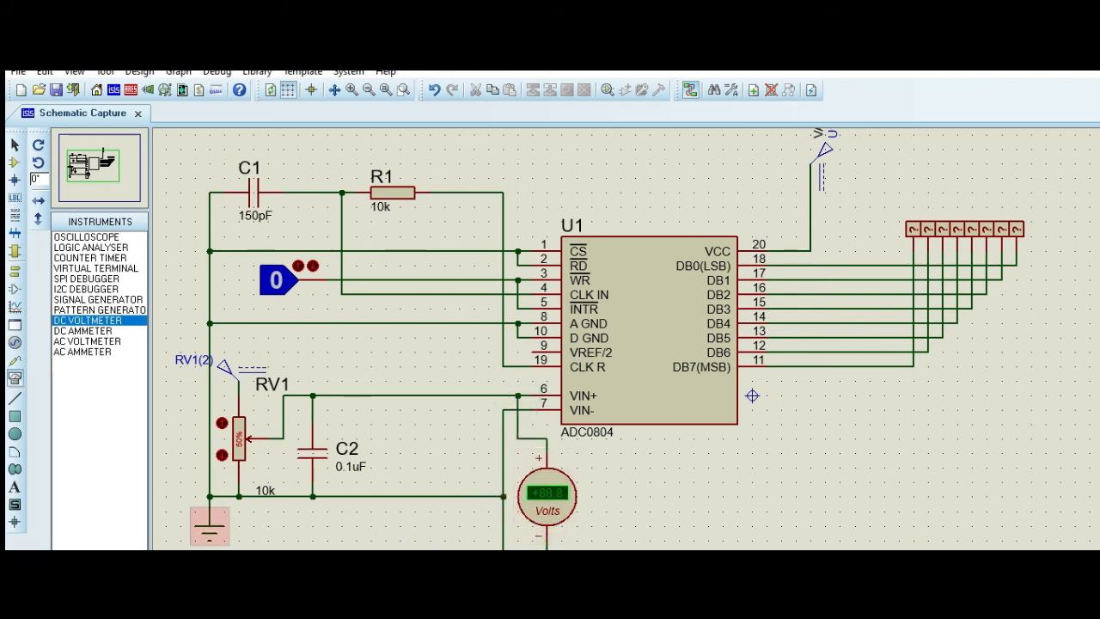
Start the simulation and set the WR logic state to 1.
{"action": "key", "text": "F12"}
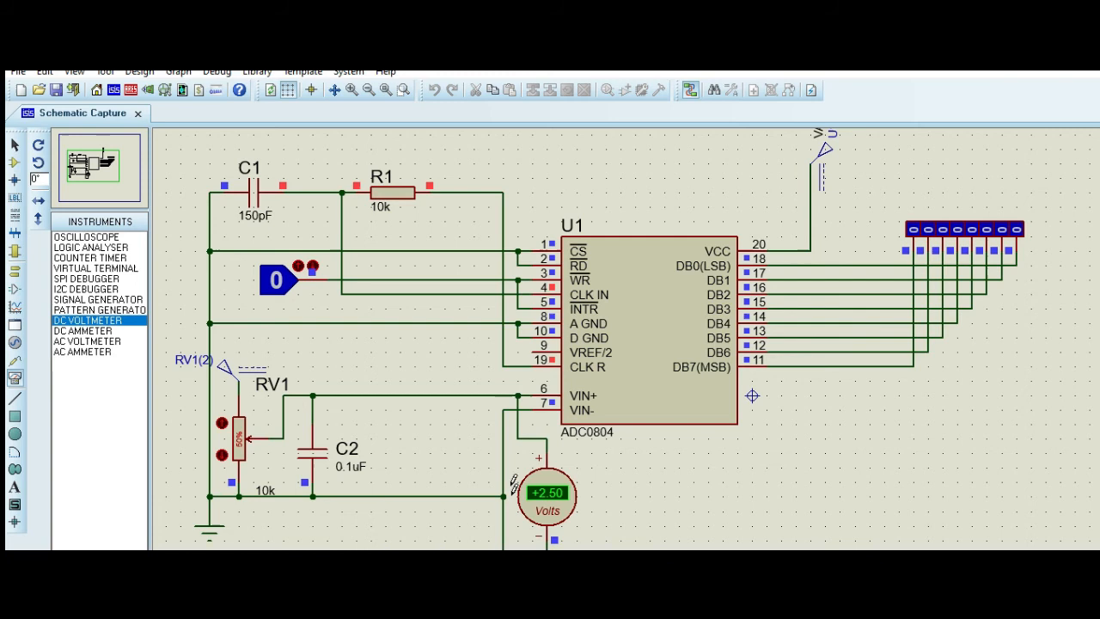
{"action": "left_click", "coordinate": [297, 267]}
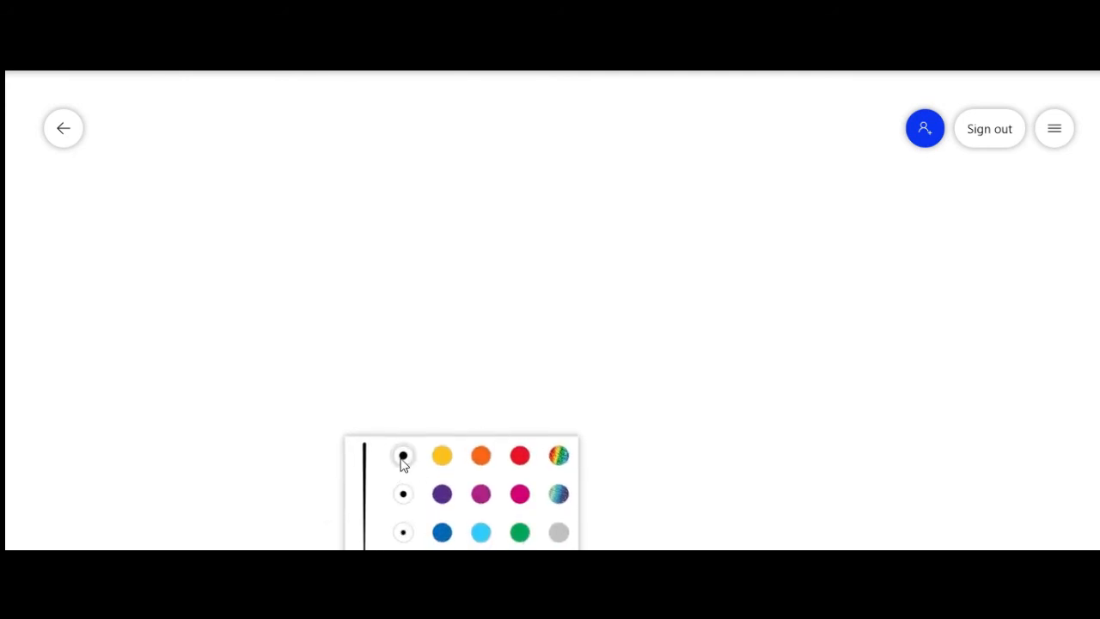
Switch to the blank whiteboard and handwrite the binary number 01111111 with the thickest black pen.
{"action": "left_click", "coordinate": [402, 456]}
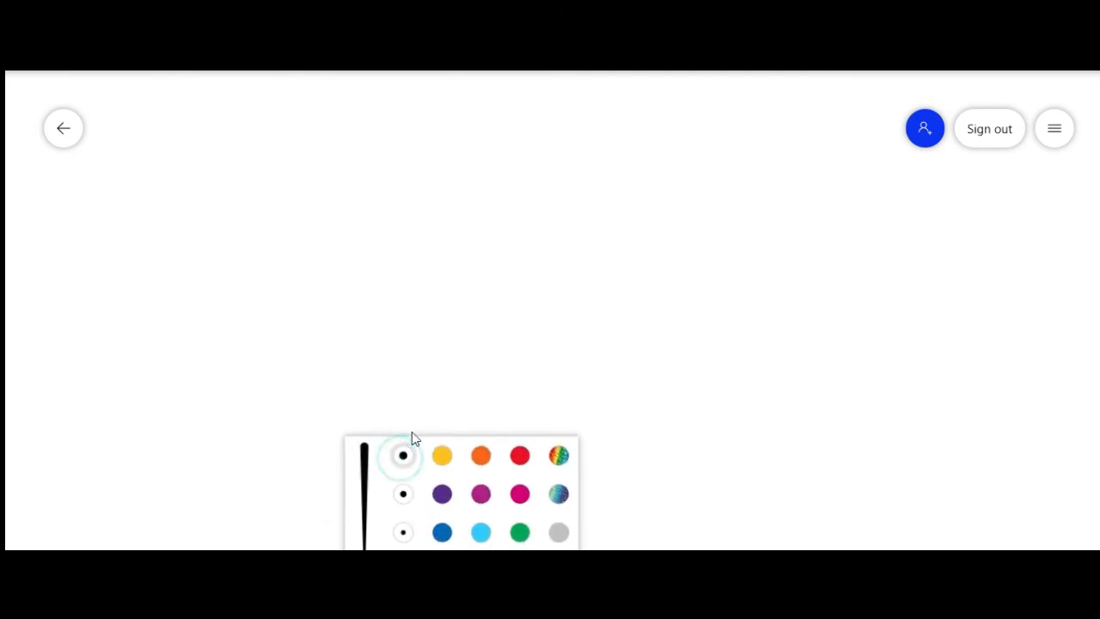
{"action": "left_click", "coordinate": [269, 149]}
{"action": "mouse_move", "coordinate": [365, 541]}
{"action": "mouse_move", "coordinate": [278, 135]}
{"action": "left_mouse_down"}
{"action": "mouse_move", "coordinate": [278, 154]}
{"action": "mouse_move", "coordinate": [290, 136]}
{"action": "mouse_move", "coordinate": [315, 158]}
{"action": "left_mouse_up"}
{"action": "left_click_drag", "start_coordinate": [323, 112], "coordinate": [330, 158]}
{"action": "mouse_move", "coordinate": [347, 111]}
{"action": "left_mouse_down"}
{"action": "mouse_move", "coordinate": [355, 155]}
{"action": "mouse_move", "coordinate": [370, 133]}
{"action": "mouse_move", "coordinate": [376, 153]}
{"action": "left_mouse_up"}
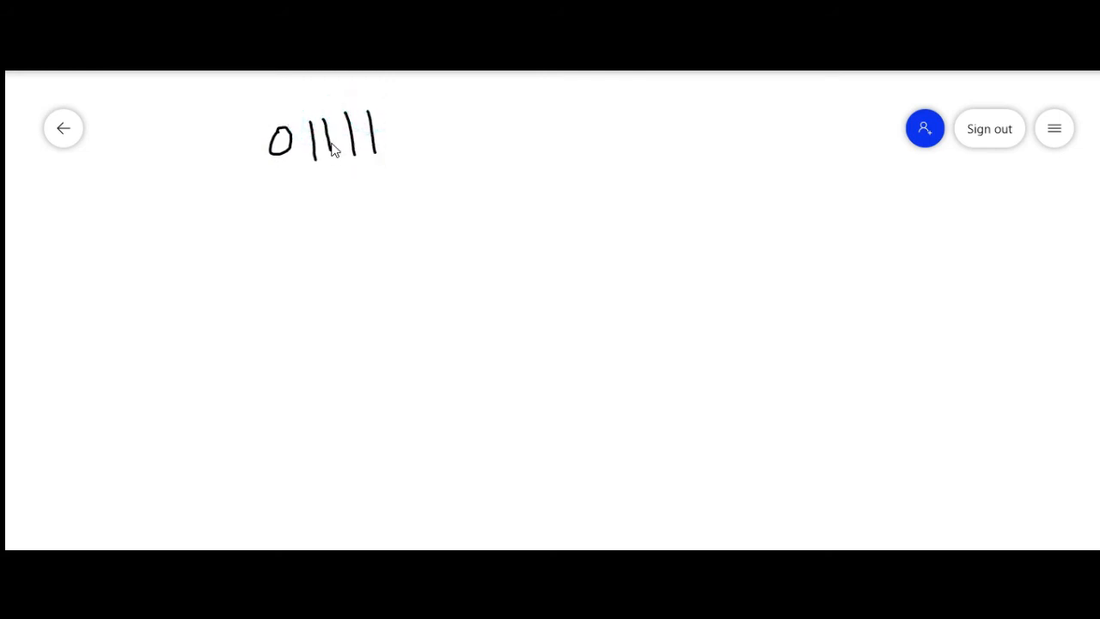
{"action": "mouse_move", "coordinate": [385, 108]}
{"action": "left_mouse_down"}
{"action": "mouse_move", "coordinate": [393, 141]}
{"action": "mouse_move", "coordinate": [415, 144]}
{"action": "left_mouse_up"}
{"action": "left_click_drag", "start_coordinate": [428, 104], "coordinate": [440, 144]}
Number the bit positions from 0 at the rightmost digit to 7 at the leftmost digit above the binary number.
{"action": "mouse_move", "coordinate": [420, 82]}
{"action": "left_mouse_down"}
{"action": "mouse_move", "coordinate": [430, 82]}
{"action": "mouse_move", "coordinate": [343, 101]}
{"action": "left_mouse_up"}
{"action": "left_click_drag", "start_coordinate": [319, 87], "coordinate": [317, 107]}
{"action": "mouse_move", "coordinate": [319, 85]}
{"action": "left_mouse_down"}
{"action": "mouse_move", "coordinate": [309, 108]}
{"action": "mouse_move", "coordinate": [281, 103]}
{"action": "mouse_move", "coordinate": [275, 114]}
{"action": "left_mouse_up"}
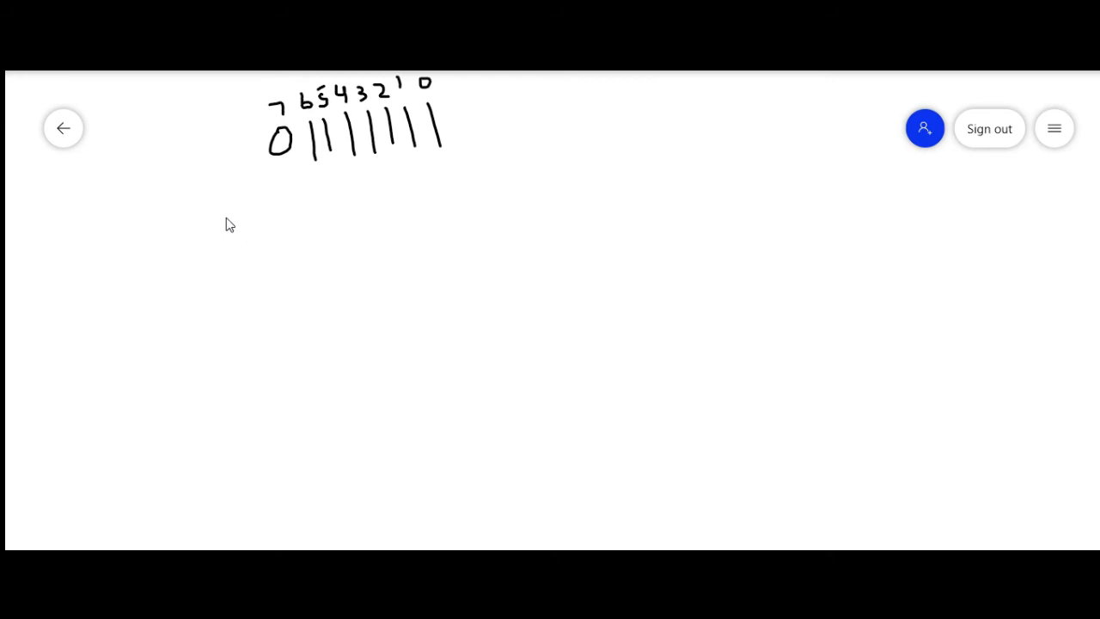
Write the sum of powers 2^6+2^5+2^4+2^3+2^2+2^1+2^0 below the binary number.
{"action": "left_click_drag", "start_coordinate": [193, 227], "coordinate": [189, 257]}
{"action": "mouse_move", "coordinate": [208, 198]}
{"action": "left_mouse_down"}
{"action": "mouse_move", "coordinate": [211, 214]}
{"action": "mouse_move", "coordinate": [274, 236]}
{"action": "left_mouse_up"}
{"action": "mouse_move", "coordinate": [273, 190]}
{"action": "left_mouse_down"}
{"action": "mouse_move", "coordinate": [287, 196]}
{"action": "mouse_move", "coordinate": [278, 202]}
{"action": "mouse_move", "coordinate": [285, 181]}
{"action": "mouse_move", "coordinate": [306, 228]}
{"action": "mouse_move", "coordinate": [335, 213]}
{"action": "mouse_move", "coordinate": [361, 223]}
{"action": "left_mouse_up"}
{"action": "left_click_drag", "start_coordinate": [329, 177], "coordinate": [348, 189]}
{"action": "mouse_move", "coordinate": [343, 177]}
{"action": "left_mouse_down"}
{"action": "mouse_move", "coordinate": [346, 197]}
{"action": "mouse_move", "coordinate": [393, 204]}
{"action": "mouse_move", "coordinate": [379, 214]}
{"action": "left_mouse_up"}
{"action": "left_click_drag", "start_coordinate": [393, 182], "coordinate": [437, 206]}
{"action": "mouse_move", "coordinate": [411, 162]}
{"action": "left_mouse_down"}
{"action": "mouse_move", "coordinate": [447, 197]}
{"action": "mouse_move", "coordinate": [465, 175]}
{"action": "mouse_move", "coordinate": [497, 181]}
{"action": "left_mouse_up"}
{"action": "mouse_move", "coordinate": [472, 138]}
{"action": "left_mouse_down"}
{"action": "mouse_move", "coordinate": [494, 146]}
{"action": "mouse_move", "coordinate": [506, 178]}
{"action": "mouse_move", "coordinate": [517, 161]}
{"action": "mouse_move", "coordinate": [530, 170]}
{"action": "mouse_move", "coordinate": [546, 157]}
{"action": "left_mouse_up"}
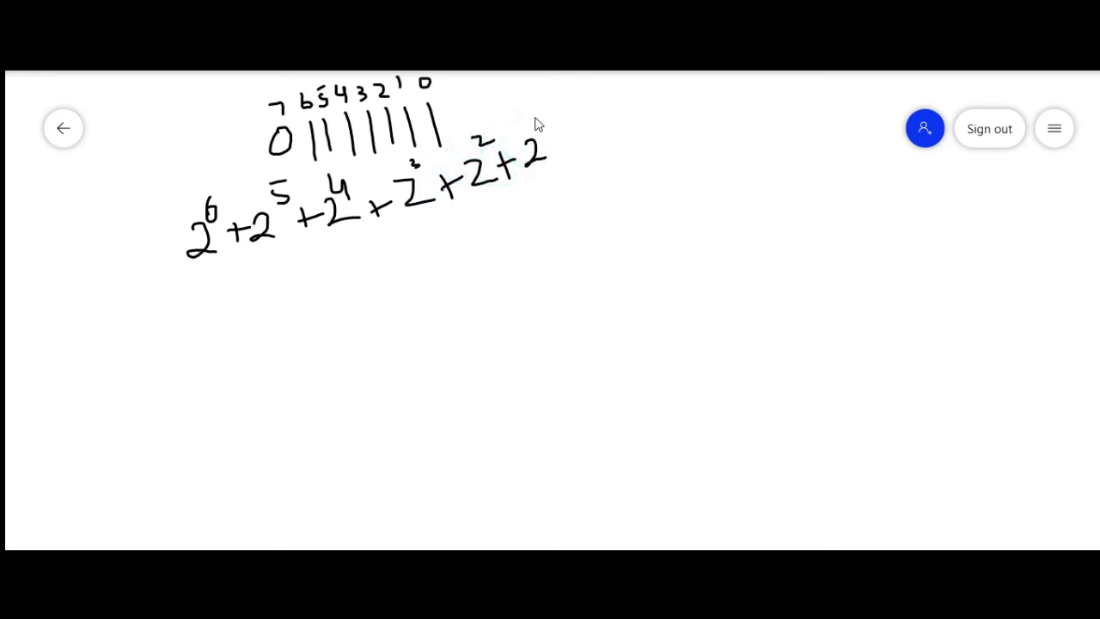
{"action": "mouse_move", "coordinate": [533, 114]}
{"action": "left_mouse_down"}
{"action": "mouse_move", "coordinate": [572, 160]}
{"action": "mouse_move", "coordinate": [615, 140]}
{"action": "mouse_move", "coordinate": [607, 110]}
{"action": "left_mouse_up"}
Write 64+32+16+8+4+2+1 under the powers of two and the underlined total = 127 below it.
{"action": "mouse_move", "coordinate": [575, 179]}
{"action": "left_mouse_down"}
{"action": "mouse_move", "coordinate": [578, 197]}
{"action": "mouse_move", "coordinate": [593, 182]}
{"action": "mouse_move", "coordinate": [613, 196]}
{"action": "left_mouse_up"}
{"action": "mouse_move", "coordinate": [535, 197]}
{"action": "left_mouse_down"}
{"action": "mouse_move", "coordinate": [541, 215]}
{"action": "mouse_move", "coordinate": [561, 213]}
{"action": "mouse_move", "coordinate": [498, 214]}
{"action": "left_mouse_up"}
{"action": "mouse_move", "coordinate": [493, 203]}
{"action": "left_mouse_down"}
{"action": "mouse_move", "coordinate": [496, 228]}
{"action": "mouse_move", "coordinate": [457, 241]}
{"action": "mouse_move", "coordinate": [466, 228]}
{"action": "mouse_move", "coordinate": [432, 248]}
{"action": "mouse_move", "coordinate": [433, 230]}
{"action": "mouse_move", "coordinate": [399, 254]}
{"action": "mouse_move", "coordinate": [389, 243]}
{"action": "mouse_move", "coordinate": [342, 268]}
{"action": "mouse_move", "coordinate": [369, 265]}
{"action": "mouse_move", "coordinate": [319, 260]}
{"action": "left_mouse_up"}
{"action": "mouse_move", "coordinate": [249, 266]}
{"action": "left_mouse_down"}
{"action": "mouse_move", "coordinate": [258, 290]}
{"action": "mouse_move", "coordinate": [285, 272]}
{"action": "mouse_move", "coordinate": [288, 282]}
{"action": "mouse_move", "coordinate": [230, 288]}
{"action": "mouse_move", "coordinate": [239, 279]}
{"action": "left_mouse_up"}
{"action": "mouse_move", "coordinate": [172, 280]}
{"action": "left_mouse_down"}
{"action": "mouse_move", "coordinate": [192, 304]}
{"action": "mouse_move", "coordinate": [172, 308]}
{"action": "mouse_move", "coordinate": [209, 294]}
{"action": "mouse_move", "coordinate": [215, 304]}
{"action": "left_mouse_up"}
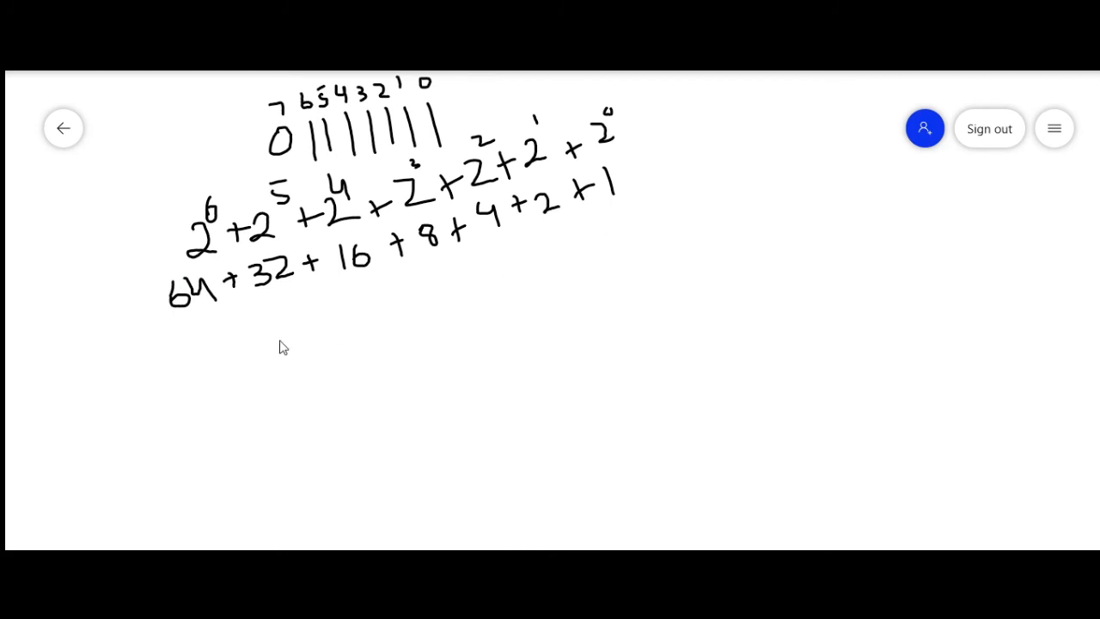
{"action": "mouse_move", "coordinate": [206, 342]}
{"action": "left_mouse_down"}
{"action": "mouse_move", "coordinate": [273, 343]}
{"action": "mouse_move", "coordinate": [273, 317]}
{"action": "mouse_move", "coordinate": [268, 346]}
{"action": "mouse_move", "coordinate": [283, 342]}
{"action": "left_mouse_up"}
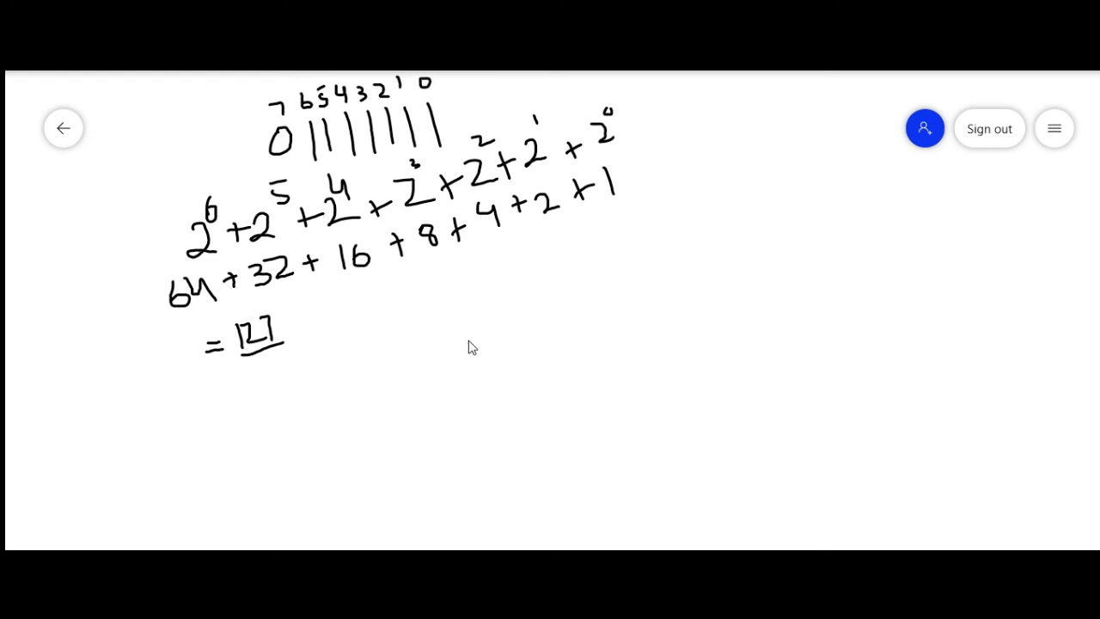
Write the voltage formula V0 = 5/256 × 127 beside the decimal total, followed by its result.
{"action": "mouse_move", "coordinate": [464, 312]}
{"action": "left_mouse_down"}
{"action": "mouse_move", "coordinate": [474, 344]}
{"action": "mouse_move", "coordinate": [488, 311]}
{"action": "mouse_move", "coordinate": [494, 343]}
{"action": "mouse_move", "coordinate": [531, 314]}
{"action": "mouse_move", "coordinate": [560, 309]}
{"action": "mouse_move", "coordinate": [576, 324]}
{"action": "mouse_move", "coordinate": [565, 332]}
{"action": "left_mouse_up"}
{"action": "left_click_drag", "start_coordinate": [560, 293], "coordinate": [595, 325]}
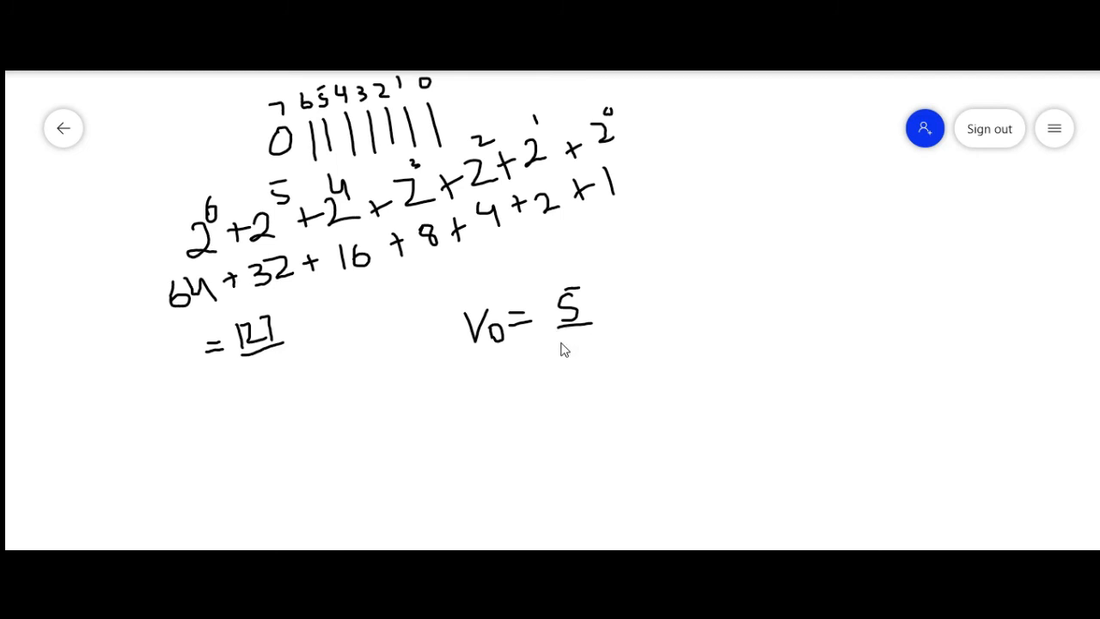
{"action": "mouse_move", "coordinate": [561, 343]}
{"action": "left_mouse_down"}
{"action": "mouse_move", "coordinate": [607, 363]}
{"action": "mouse_move", "coordinate": [593, 365]}
{"action": "mouse_move", "coordinate": [615, 338]}
{"action": "mouse_move", "coordinate": [634, 361]}
{"action": "mouse_move", "coordinate": [622, 355]}
{"action": "left_mouse_up"}
{"action": "left_click_drag", "start_coordinate": [626, 303], "coordinate": [642, 323]}
{"action": "left_click_drag", "start_coordinate": [643, 302], "coordinate": [626, 323]}
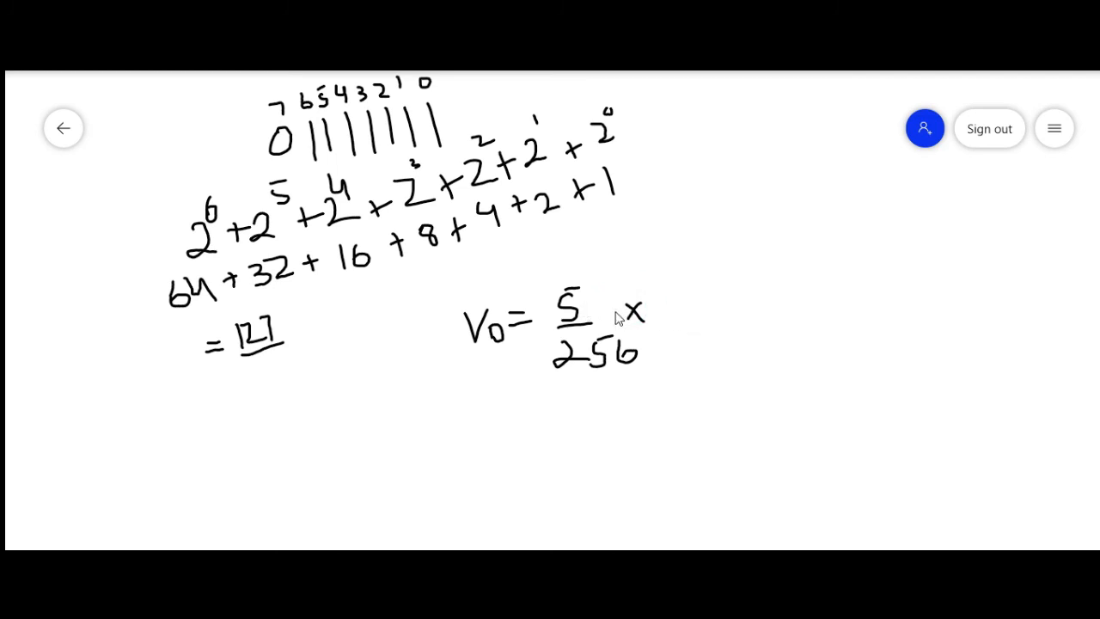
{"action": "mouse_move", "coordinate": [664, 289]}
{"action": "left_mouse_down"}
{"action": "mouse_move", "coordinate": [669, 313]}
{"action": "mouse_move", "coordinate": [696, 309]}
{"action": "mouse_move", "coordinate": [719, 276]}
{"action": "mouse_move", "coordinate": [715, 306]}
{"action": "mouse_move", "coordinate": [760, 295]}
{"action": "mouse_move", "coordinate": [765, 308]}
{"action": "left_mouse_up"}
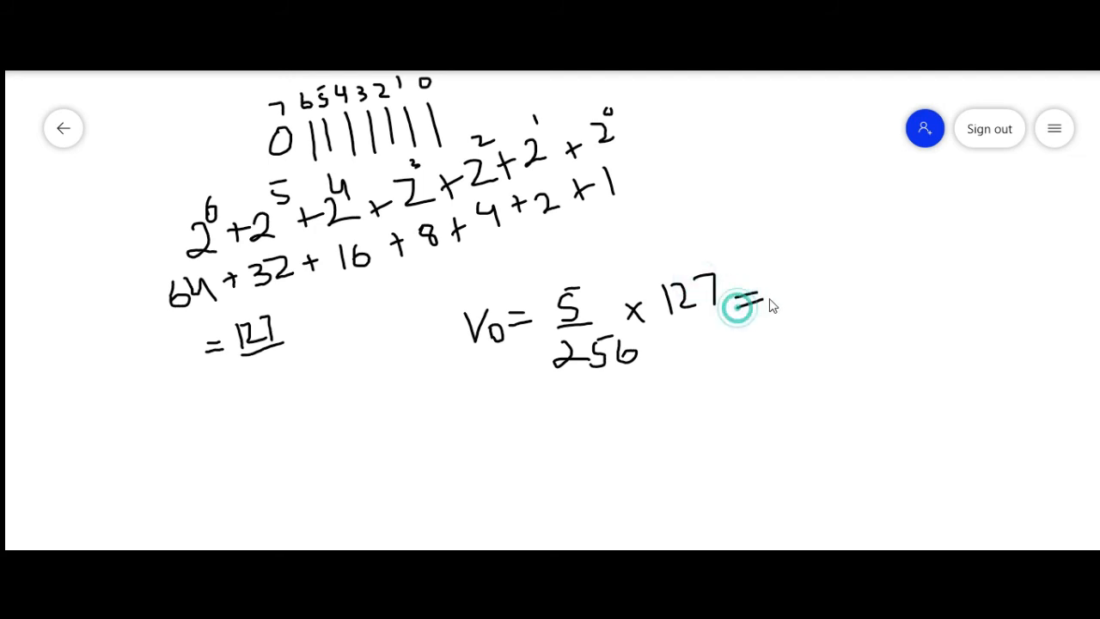
{"action": "mouse_move", "coordinate": [789, 271]}
{"action": "left_mouse_down"}
{"action": "mouse_move", "coordinate": [789, 303]}
{"action": "mouse_move", "coordinate": [844, 281]}
{"action": "mouse_move", "coordinate": [842, 294]}
{"action": "left_mouse_up"}
{"action": "left_click", "coordinate": [809, 280]}
{"action": "mouse_move", "coordinate": [874, 256]}
{"action": "left_mouse_down"}
{"action": "mouse_move", "coordinate": [865, 258]}
{"action": "mouse_move", "coordinate": [870, 277]}
{"action": "mouse_move", "coordinate": [875, 256]}
{"action": "mouse_move", "coordinate": [891, 280]}
{"action": "mouse_move", "coordinate": [916, 243]}
{"action": "left_mouse_up"}
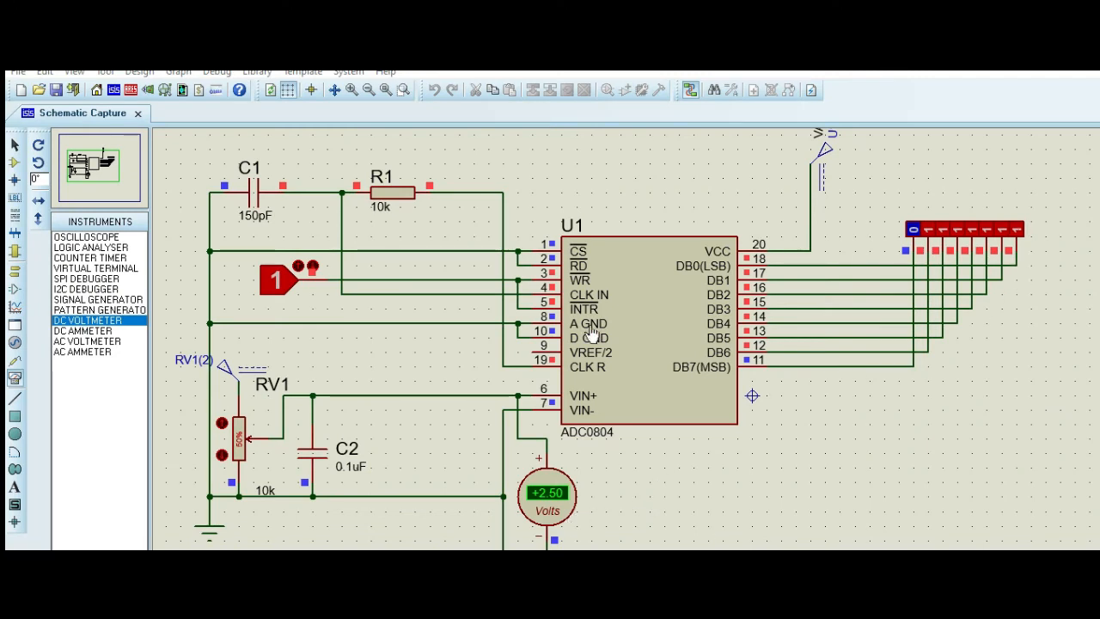
Switch back to the Proteus simulation, raise RV1 to 60% and toggle the WR logic state to trigger a new conversion.
{"action": "left_click", "coordinate": [221, 423]}
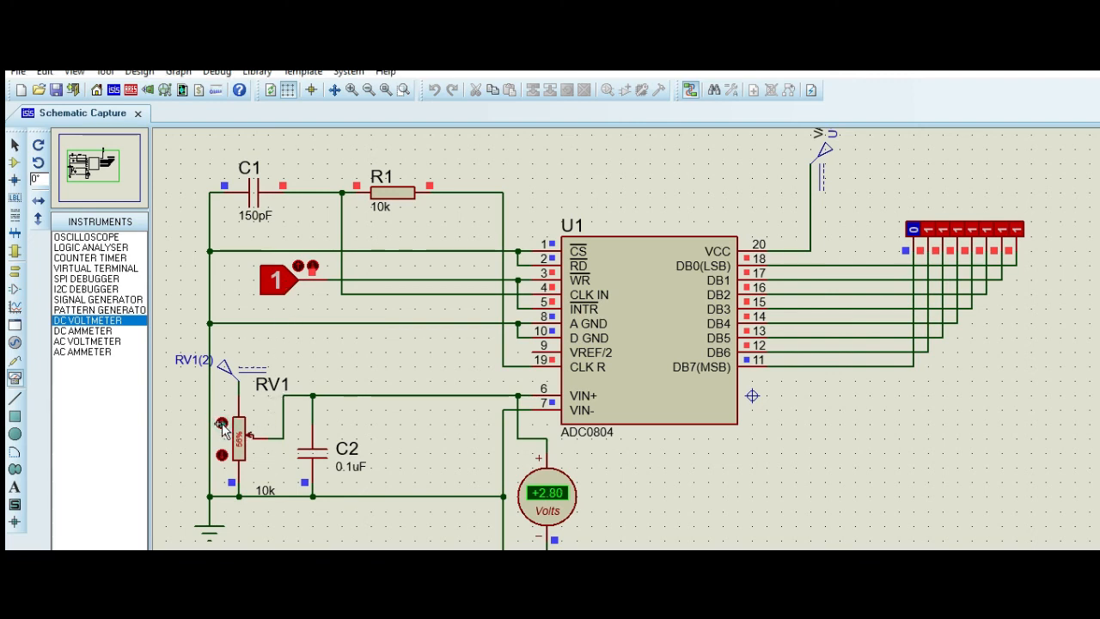
{"action": "left_click", "coordinate": [222, 424]}
{"action": "left_click", "coordinate": [222, 423]}
{"action": "left_click", "coordinate": [222, 424]}
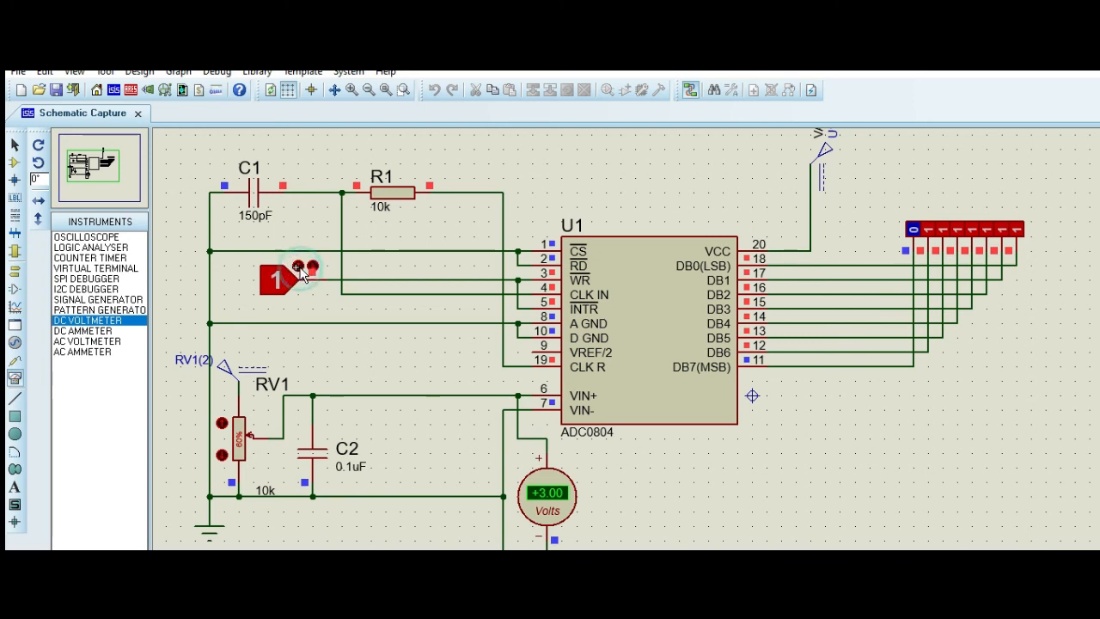
{"action": "left_click", "coordinate": [313, 270]}
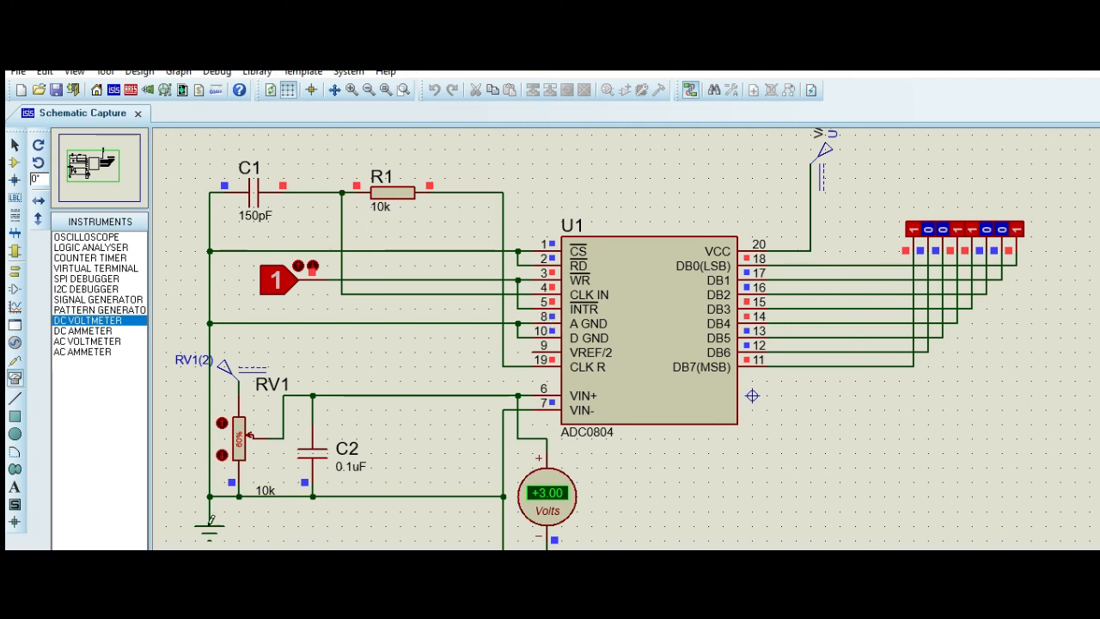
Stop the simulation and place a second POT-HG potentiometer between C2 and the ADC0804.
{"action": "left_click", "coordinate": [14, 162]}
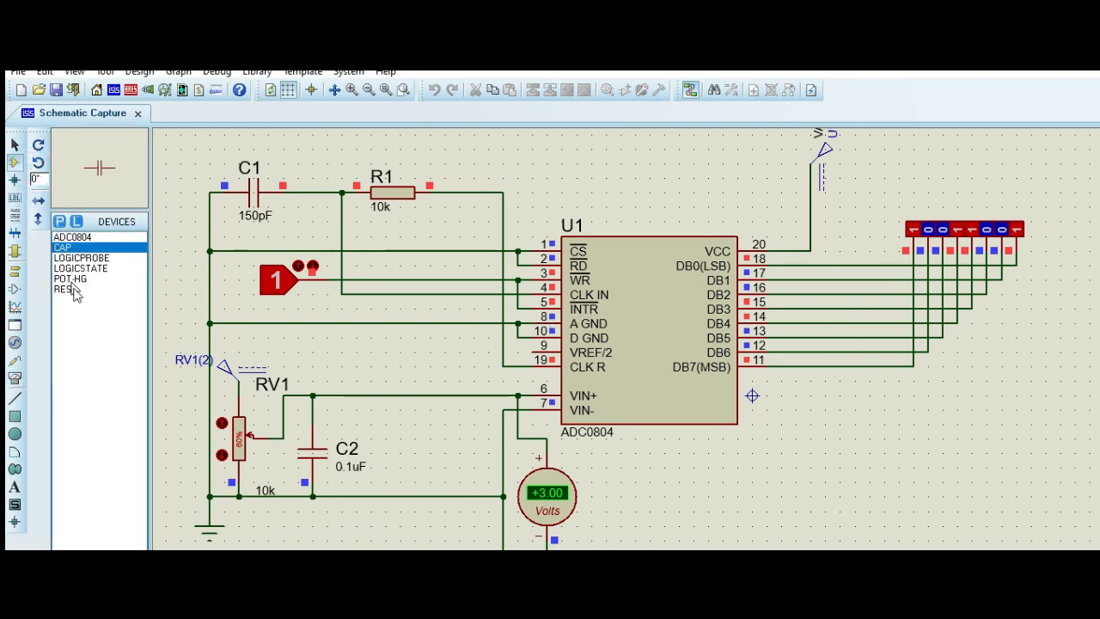
{"action": "left_click", "coordinate": [72, 278]}
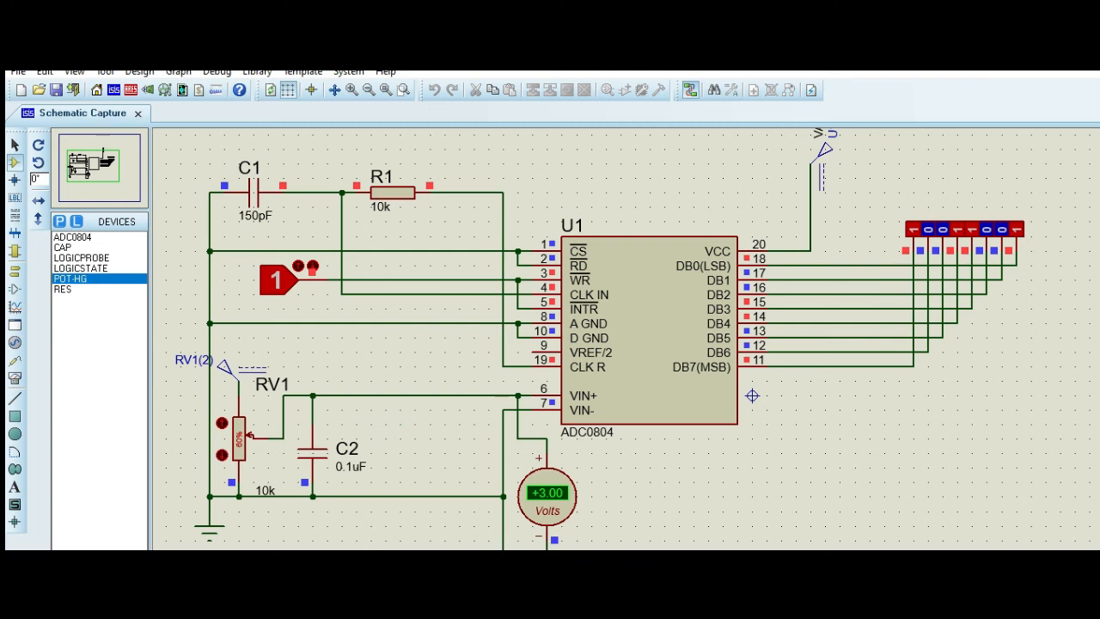
{"action": "left_click", "coordinate": [96, 584]}
{"action": "left_click", "coordinate": [400, 428]}
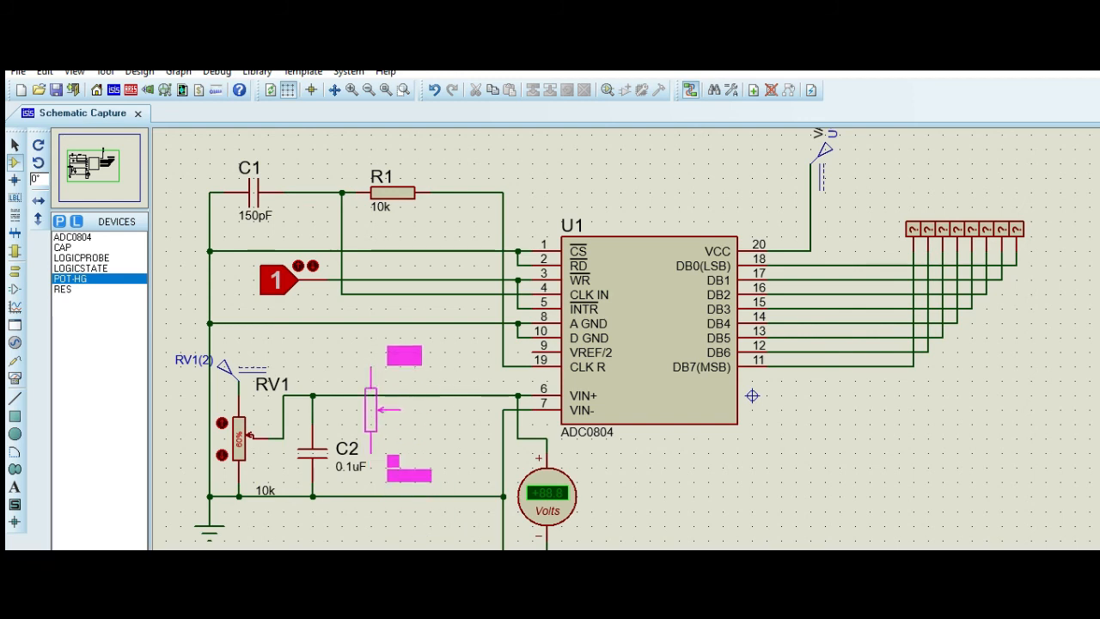
{"action": "left_click", "coordinate": [371, 381]}
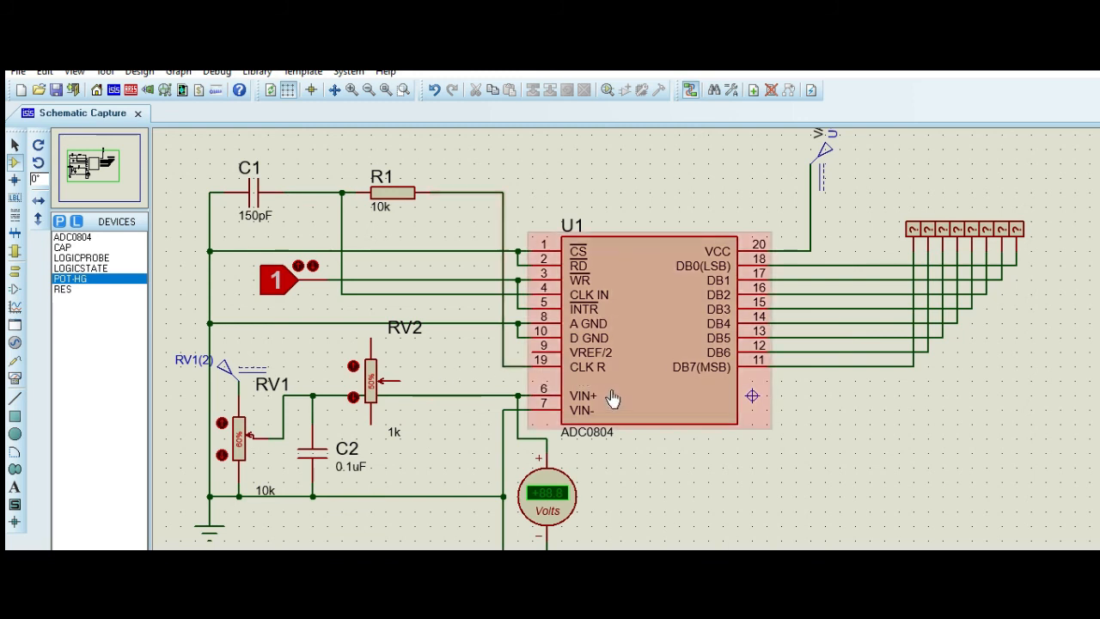
Wire RV2's wiper to pin 9 (VREF/2), its lower terminal to the ground wire and its upper terminal to RV1's supply terminal.
{"action": "left_click", "coordinate": [401, 378]}
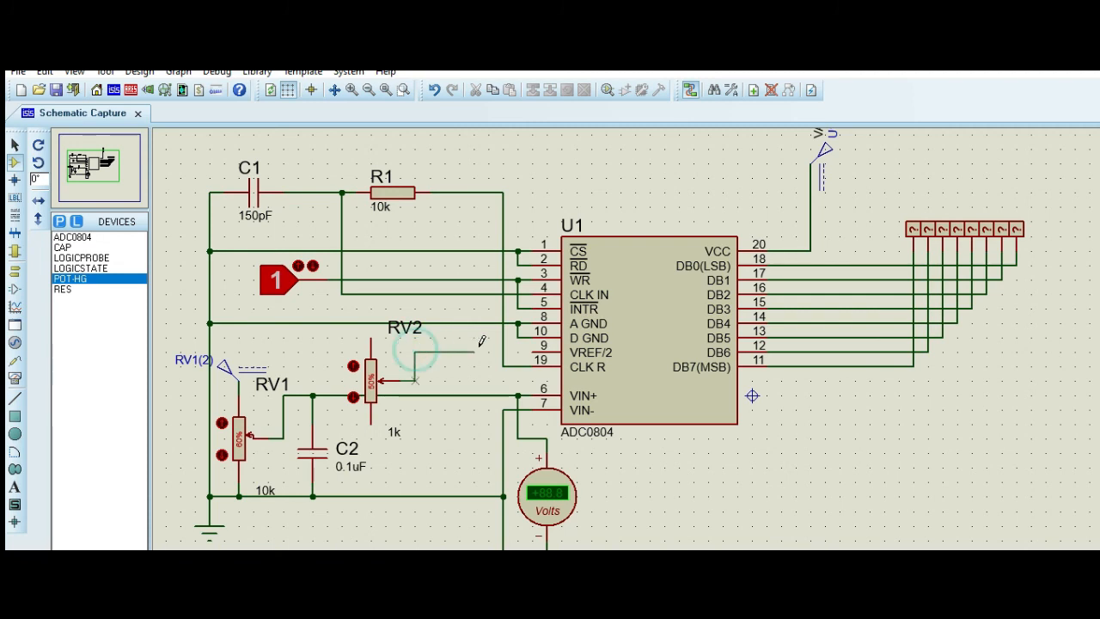
{"action": "left_click", "coordinate": [533, 351]}
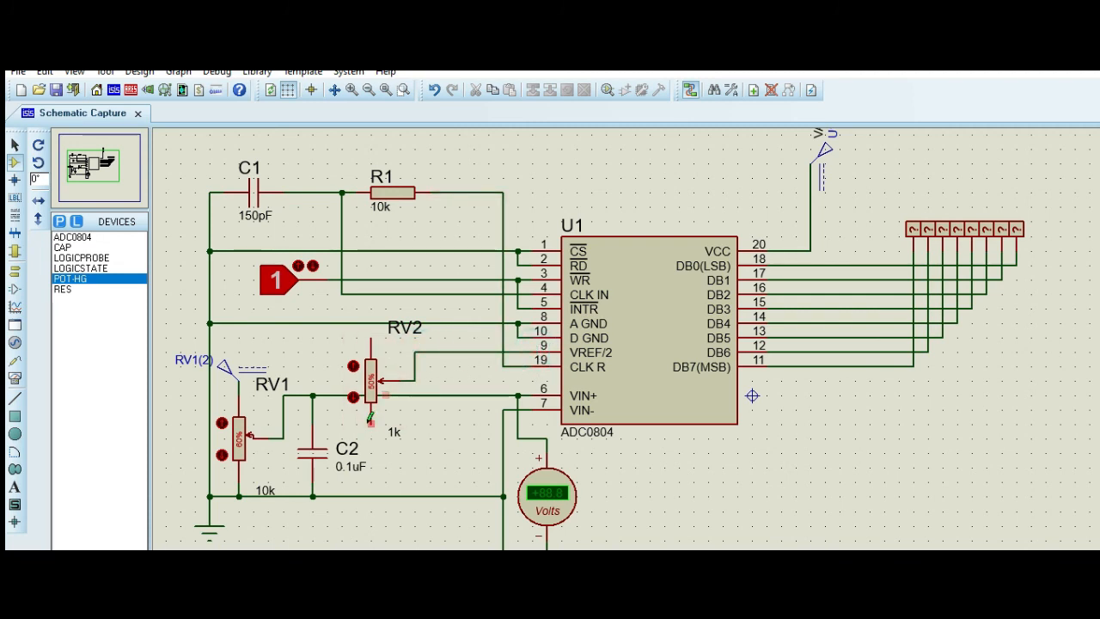
{"action": "left_click", "coordinate": [372, 422]}
{"action": "left_click", "coordinate": [372, 495]}
{"action": "left_click", "coordinate": [371, 339]}
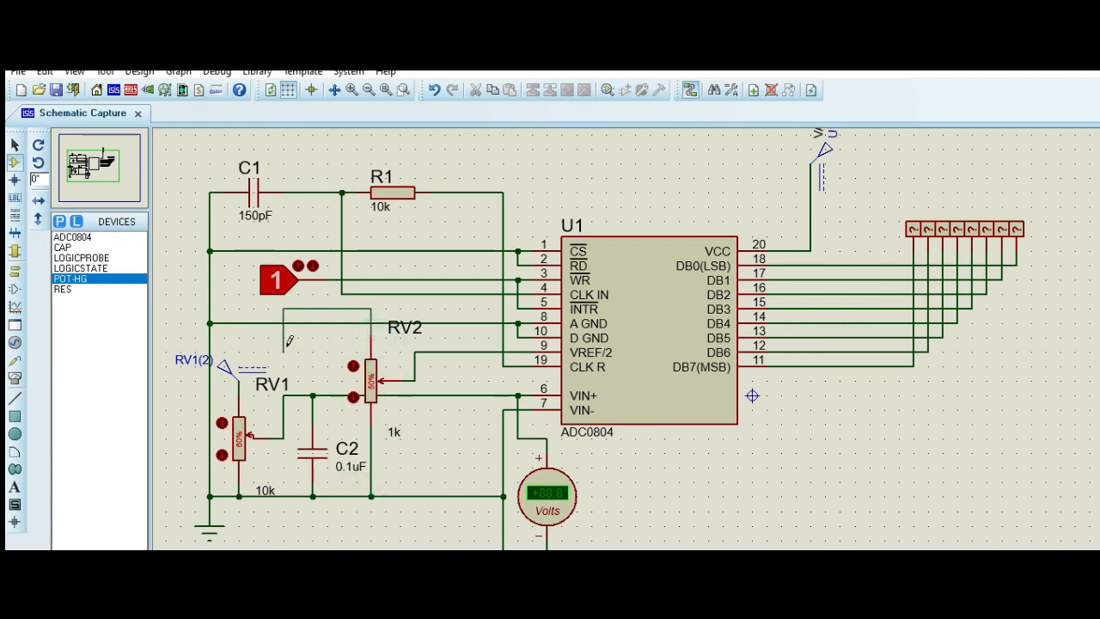
{"action": "left_click", "coordinate": [240, 376]}
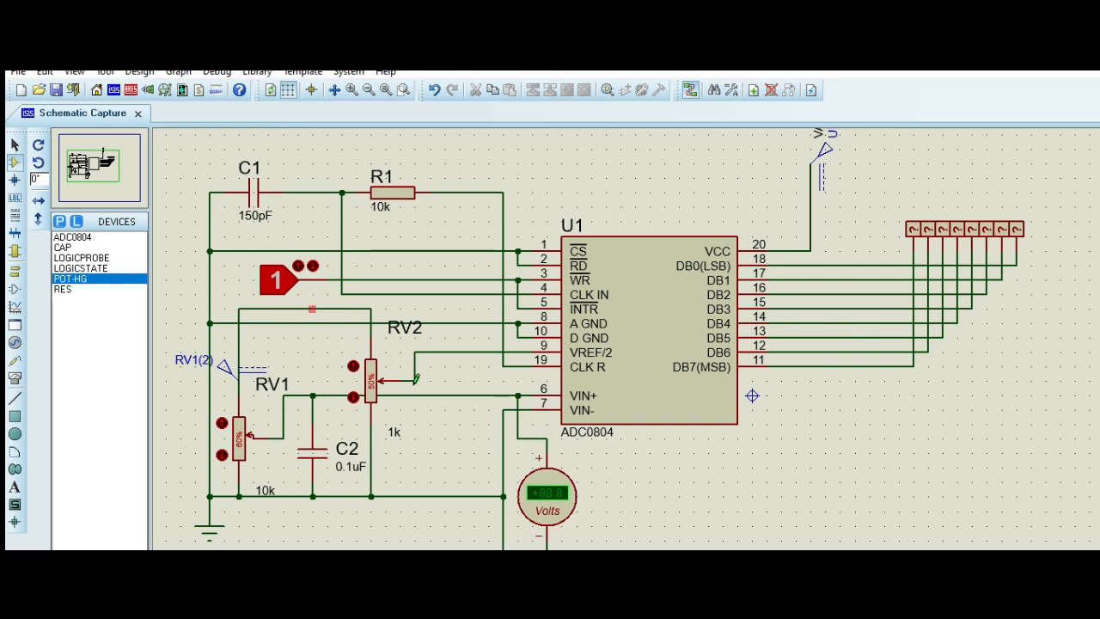
{"action": "left_click", "coordinate": [314, 455]}
{"action": "left_click", "coordinate": [455, 443]}
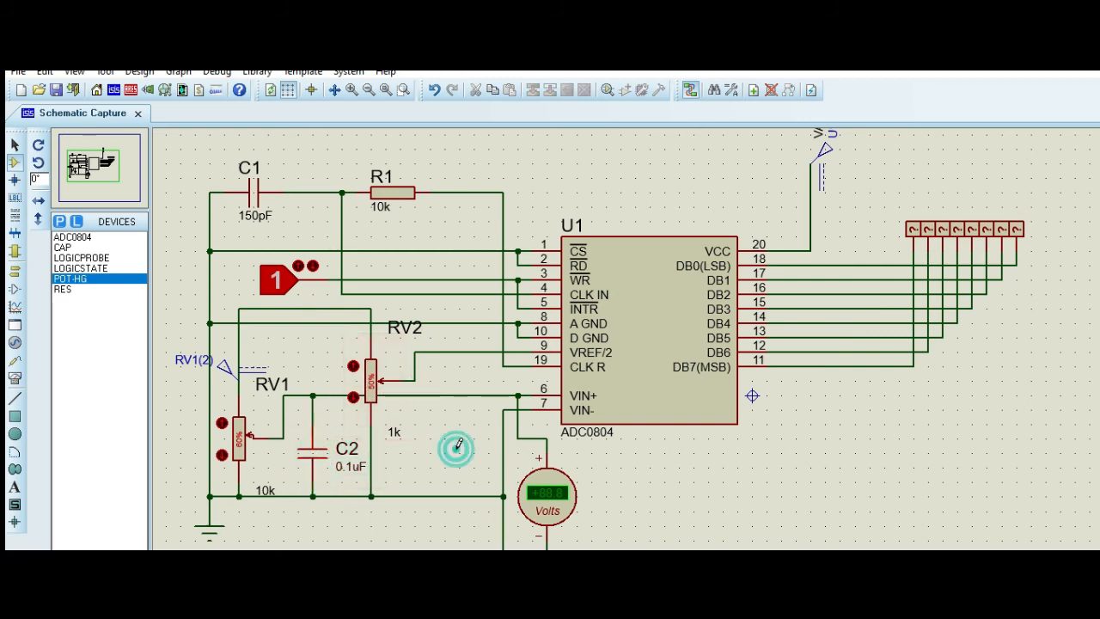
{"action": "left_click", "coordinate": [459, 441]}
{"action": "key", "text": "Escape"}
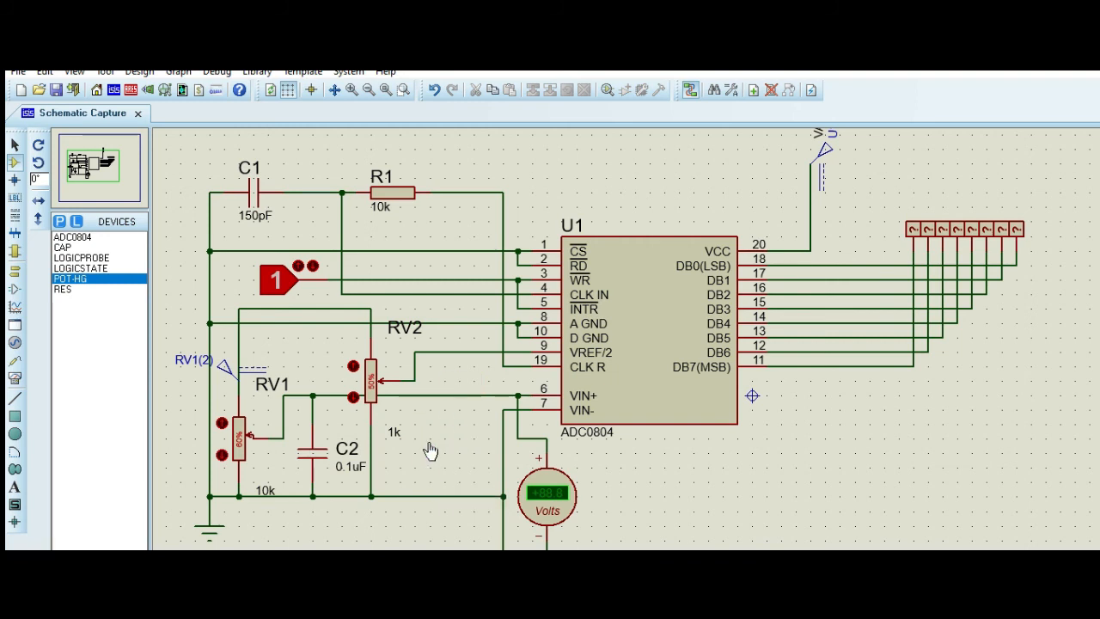
Place a CAP capacitor to the right of RV2, rotate it clockwise to stand vertically and move it down near the ground wire.
{"action": "key", "text": "Up"}
{"action": "key", "text": "Up"}
{"action": "key", "text": "Up"}
{"action": "left_click", "coordinate": [430, 426]}
{"action": "right_click", "coordinate": [442, 426]}
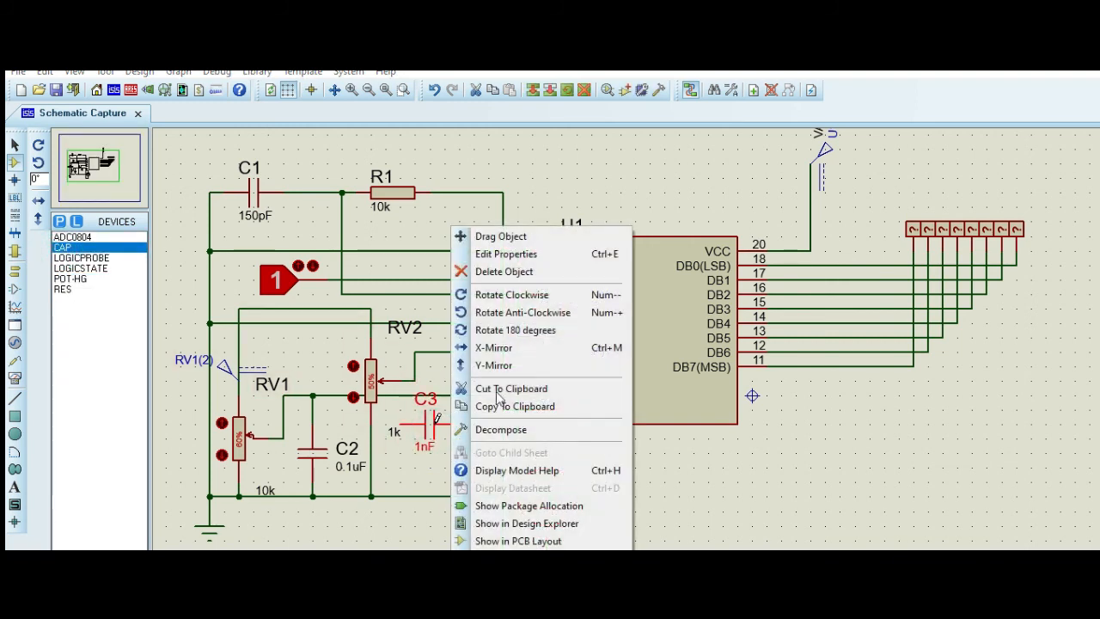
{"action": "left_click", "coordinate": [511, 294]}
{"action": "double_click", "coordinate": [437, 421]}
{"action": "key", "text": "Escape"}
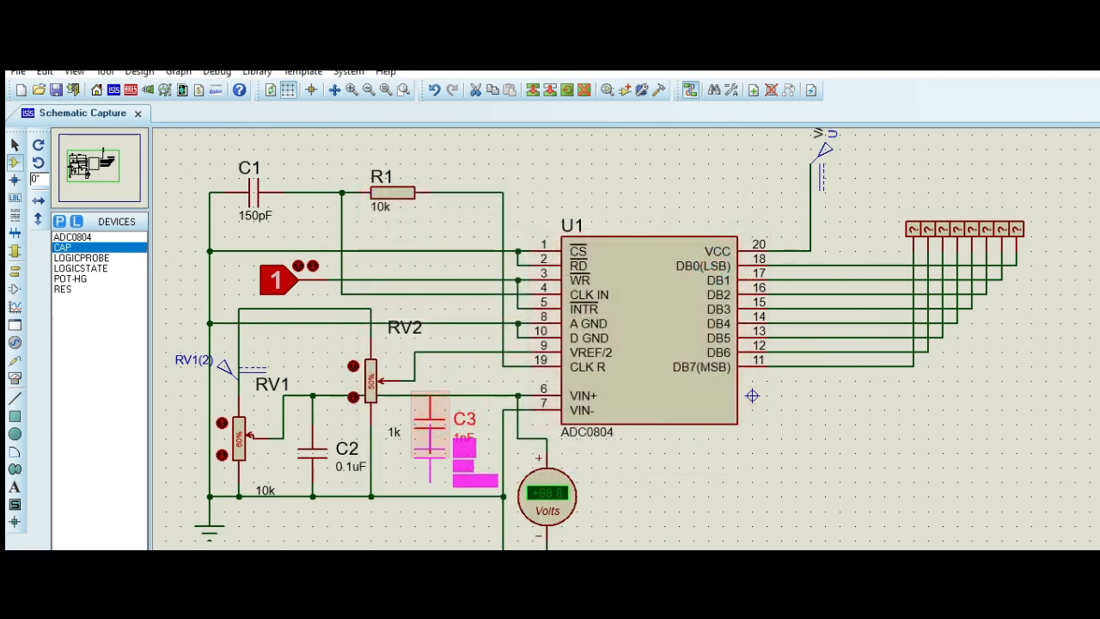
{"action": "left_click", "coordinate": [431, 537]}
Wire the lower lead of C3 to the ground wire and its upper lead to the VREF/2 line.
{"action": "left_click", "coordinate": [433, 480]}
{"action": "left_click", "coordinate": [431, 493]}
{"action": "left_click", "coordinate": [432, 422]}
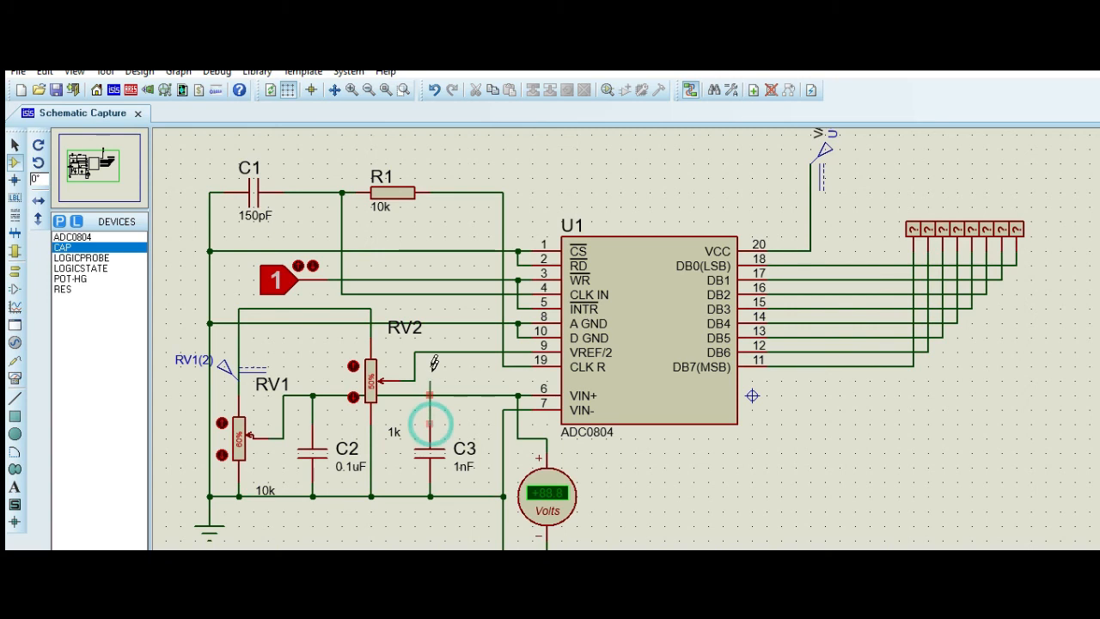
{"action": "left_click", "coordinate": [429, 353]}
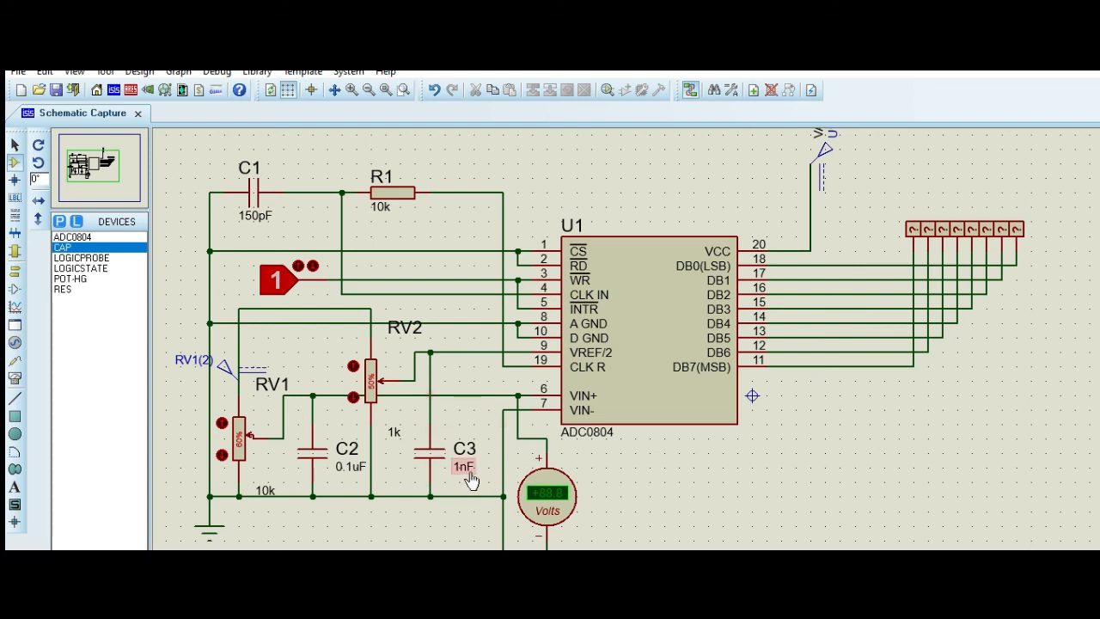
Set capacitor C3's capacitance to 0.1uF.
{"action": "double_click", "coordinate": [404, 328]}
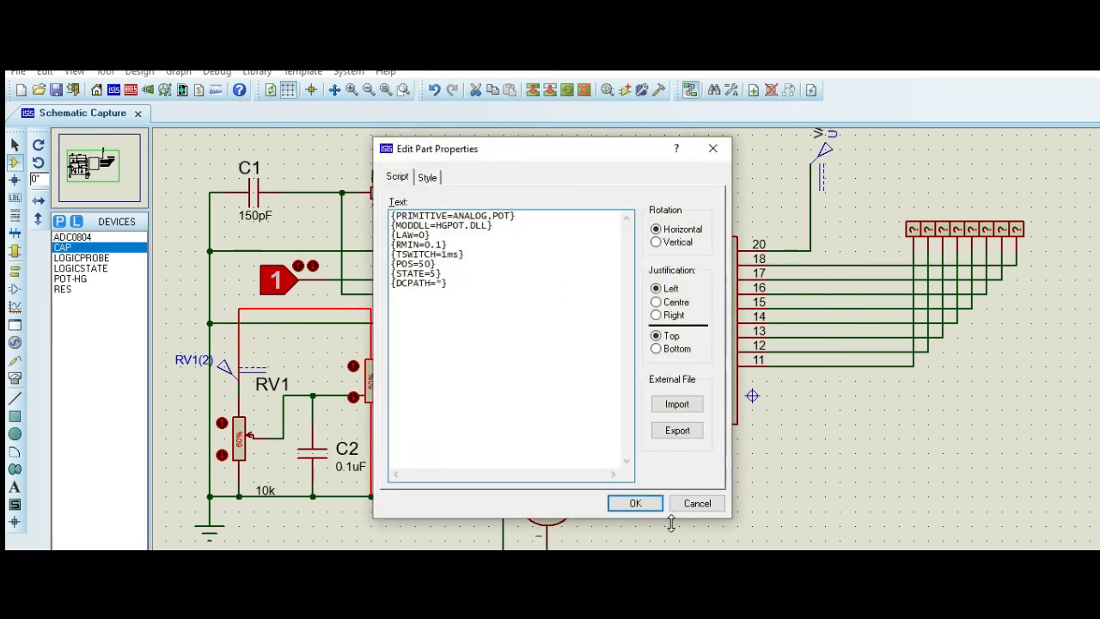
{"action": "left_click", "coordinate": [698, 505]}
{"action": "double_click", "coordinate": [434, 451]}
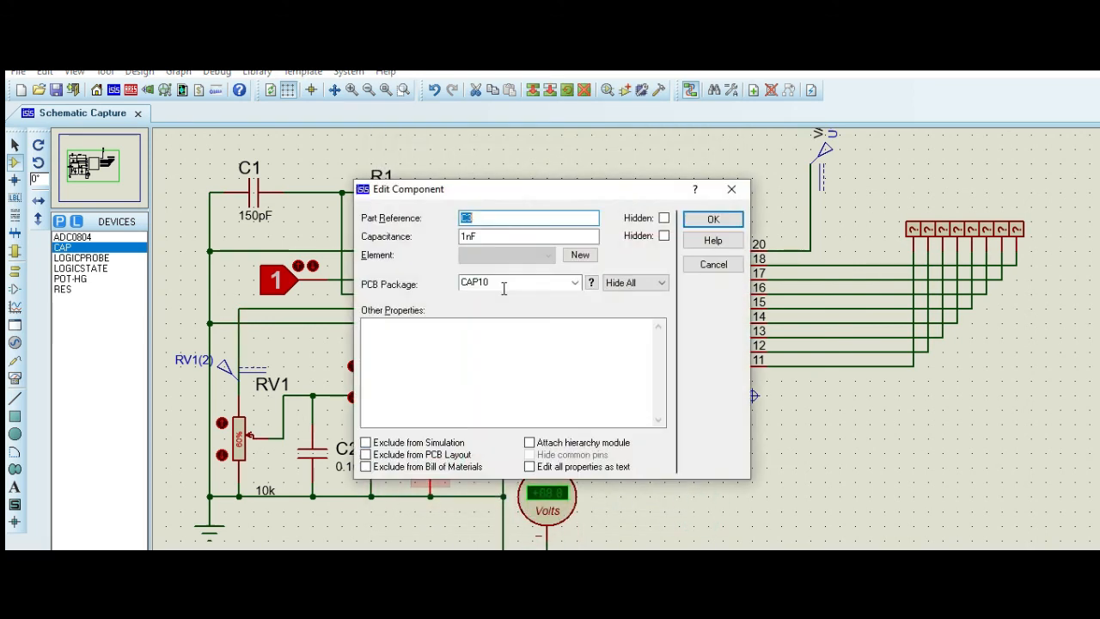
{"action": "left_click", "coordinate": [470, 235]}
{"action": "key", "text": "BackSpace"}
{"action": "key", "text": "BackSpace"}
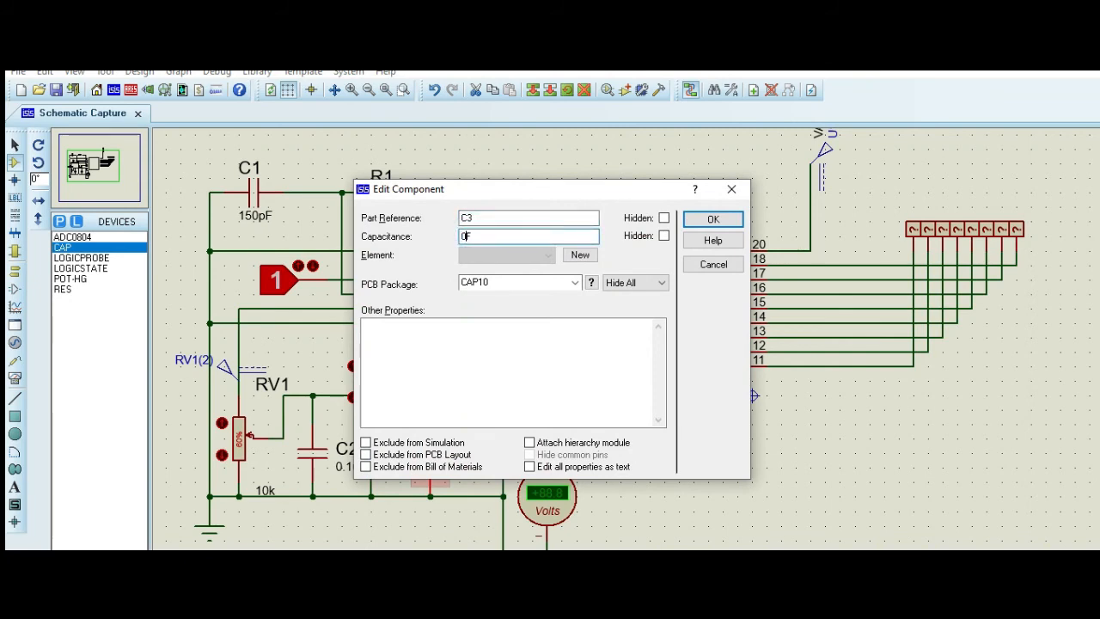
{"action": "left_click", "coordinate": [712, 218]}
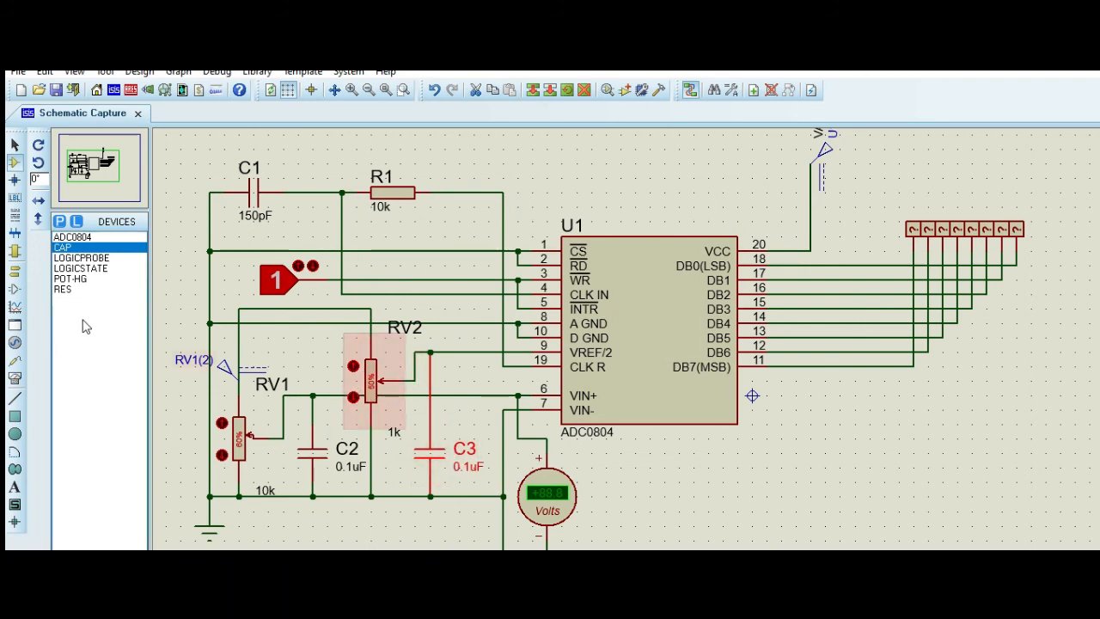
Place a second DC voltmeter beside the existing voltmeter, below the ADC0804.
{"action": "left_click", "coordinate": [15, 378]}
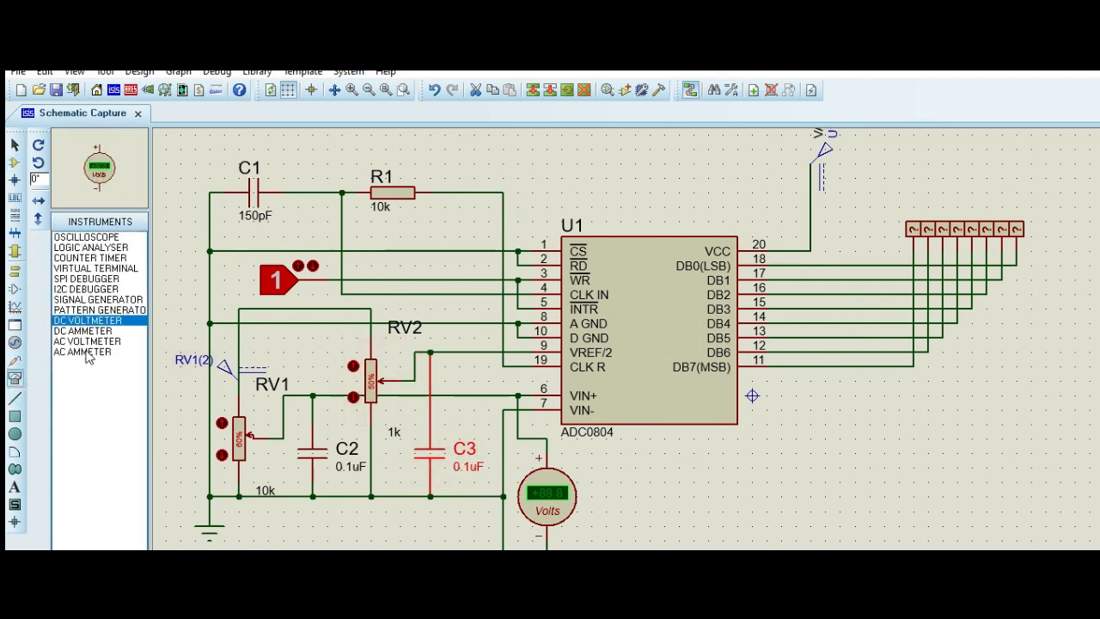
{"action": "left_click", "coordinate": [653, 492]}
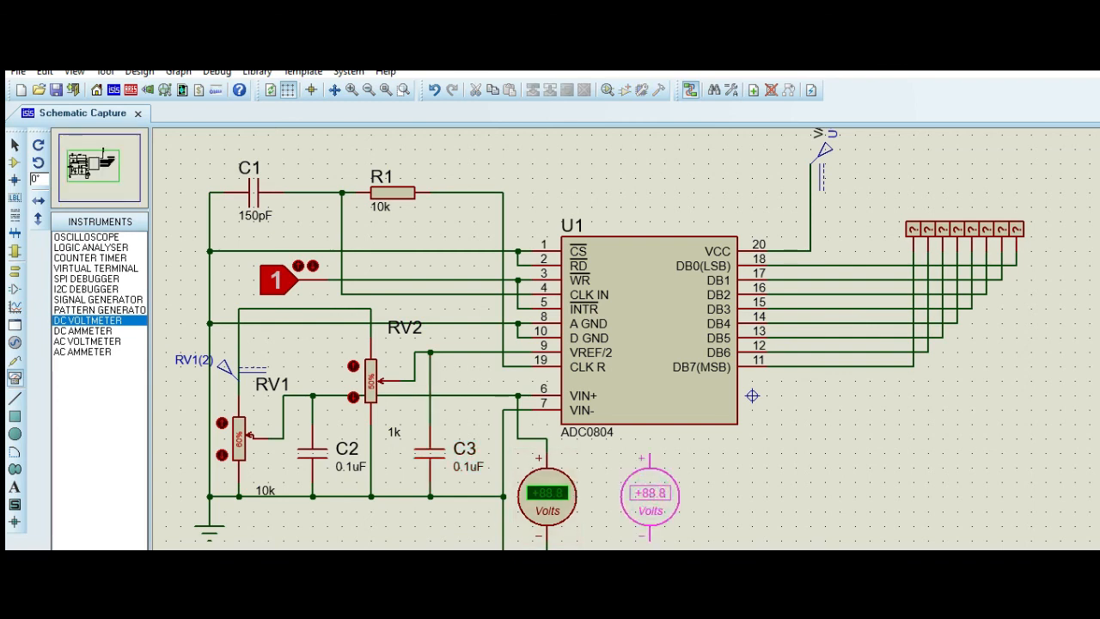
{"action": "left_click", "coordinate": [636, 494]}
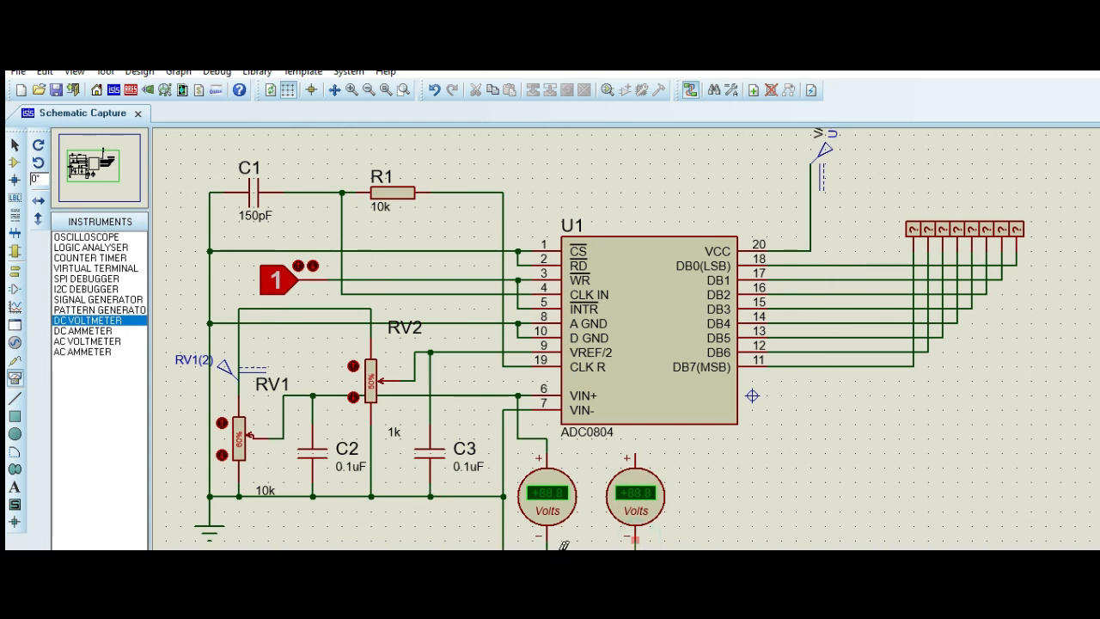
{"action": "left_click", "coordinate": [634, 453]}
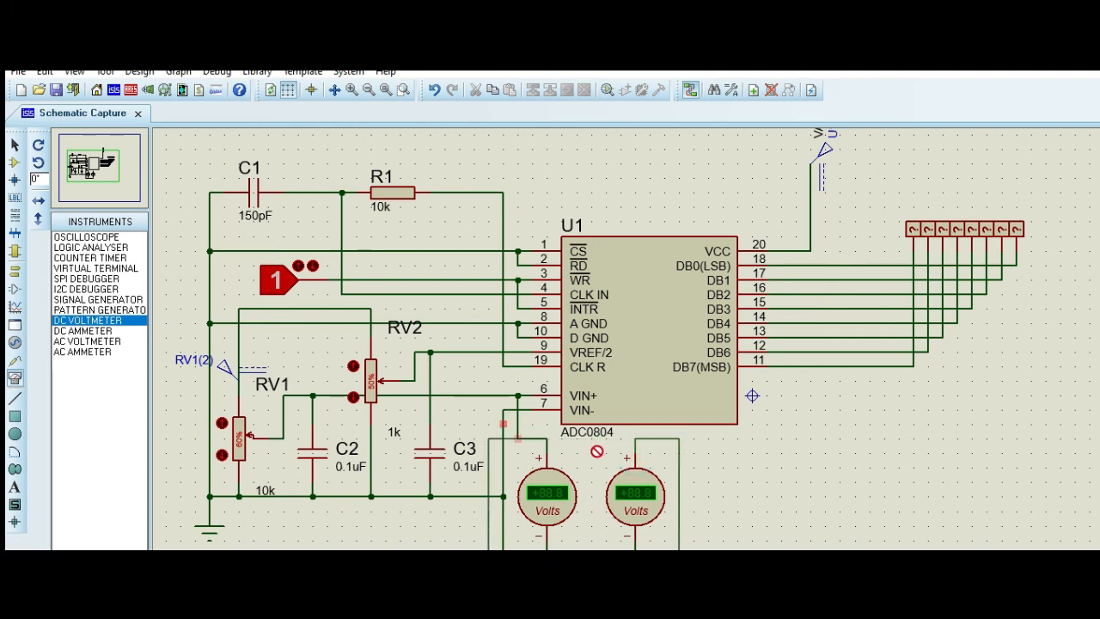
{"action": "key", "text": "Escape"}
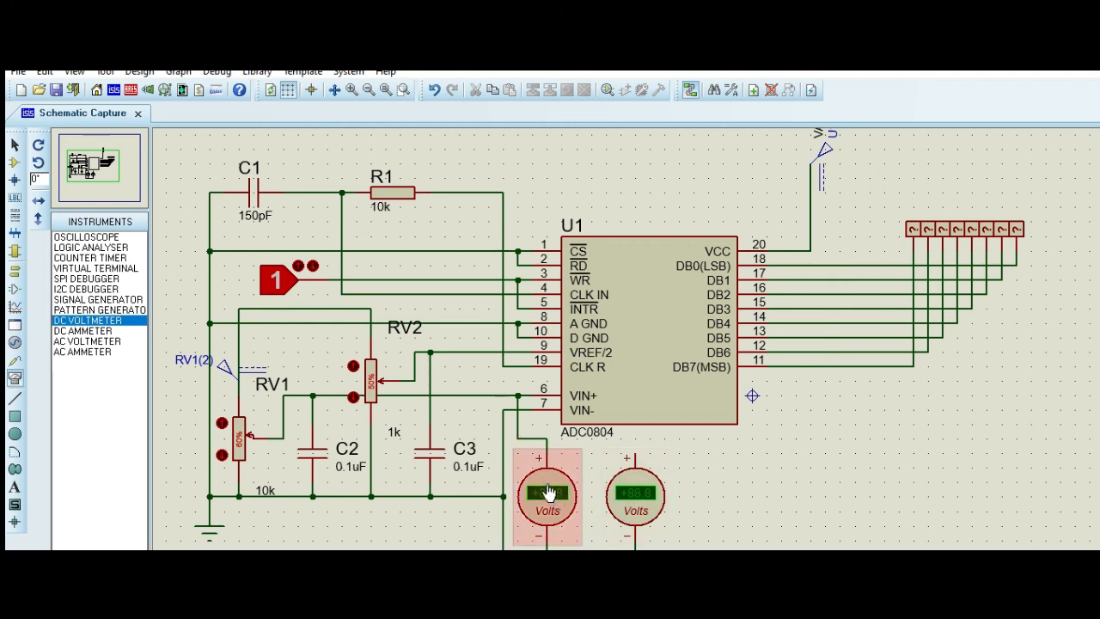
Move the VIN+ voltmeter down and delete the wiring between its negative terminal and the ground wire.
{"action": "left_click", "coordinate": [549, 492]}
{"action": "left_click_drag", "start_coordinate": [550, 492], "coordinate": [547, 516]}
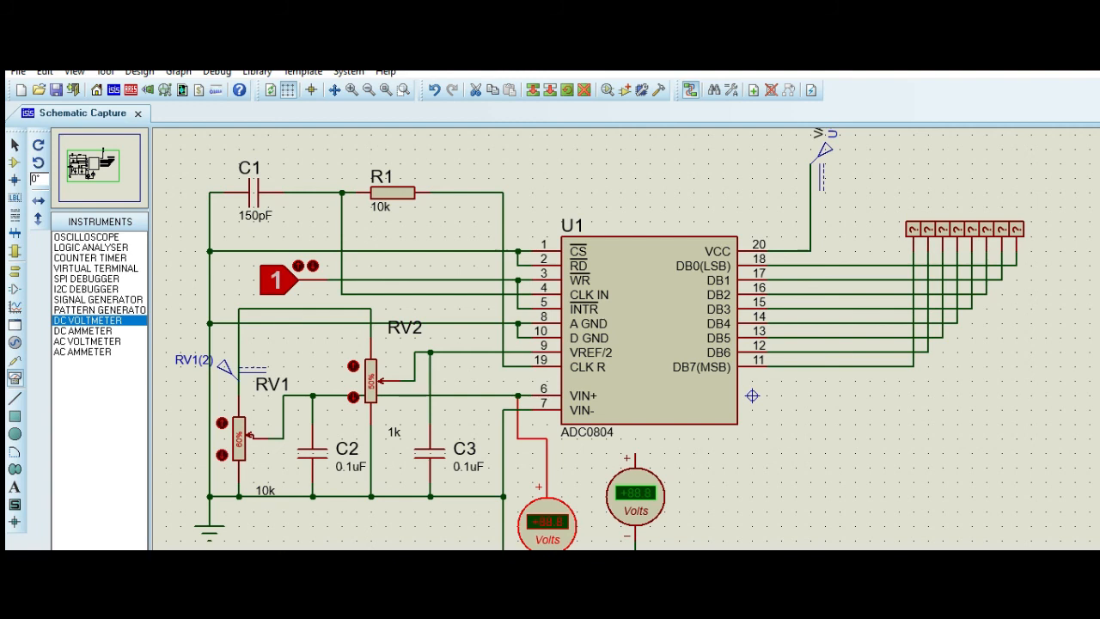
{"action": "right_click", "coordinate": [505, 529]}
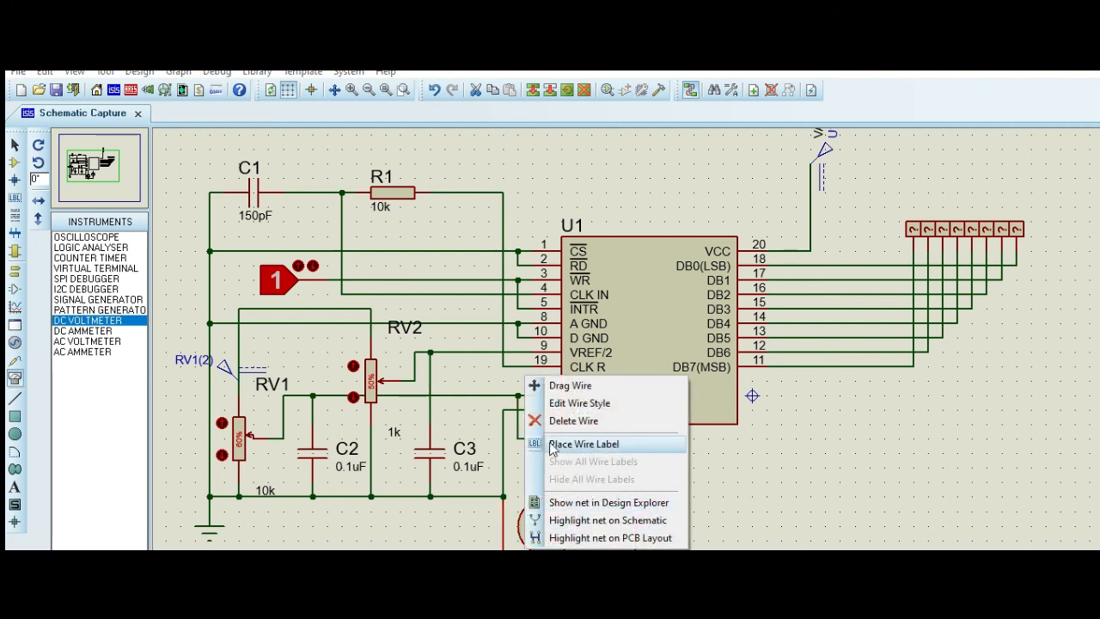
{"action": "left_click", "coordinate": [560, 420]}
{"action": "right_click", "coordinate": [599, 546]}
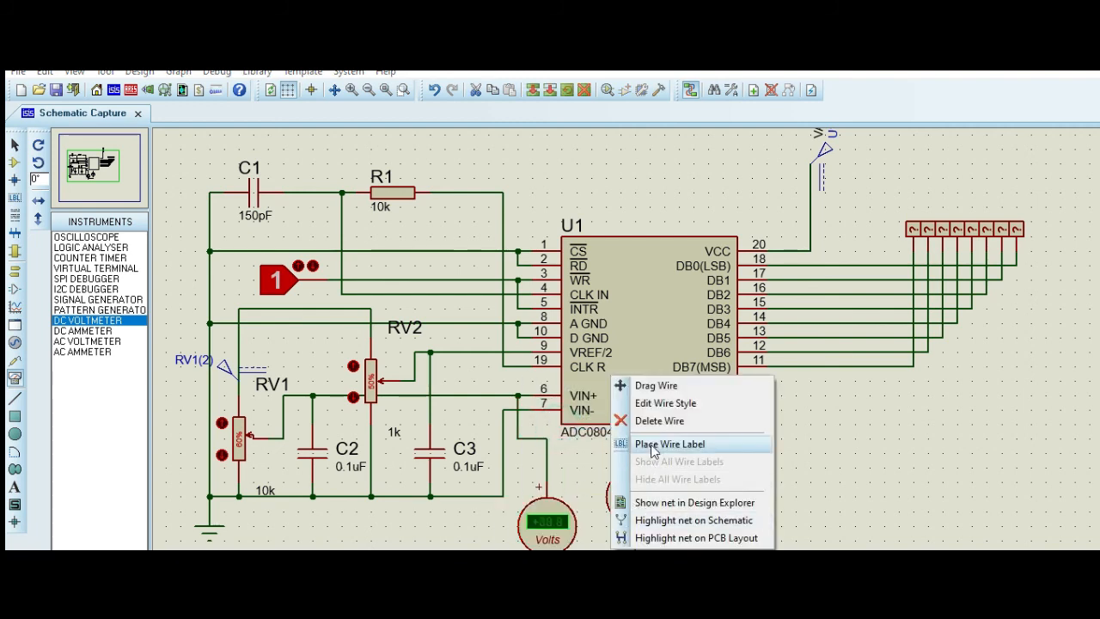
{"action": "left_click", "coordinate": [696, 419]}
{"action": "left_click", "coordinate": [548, 515]}
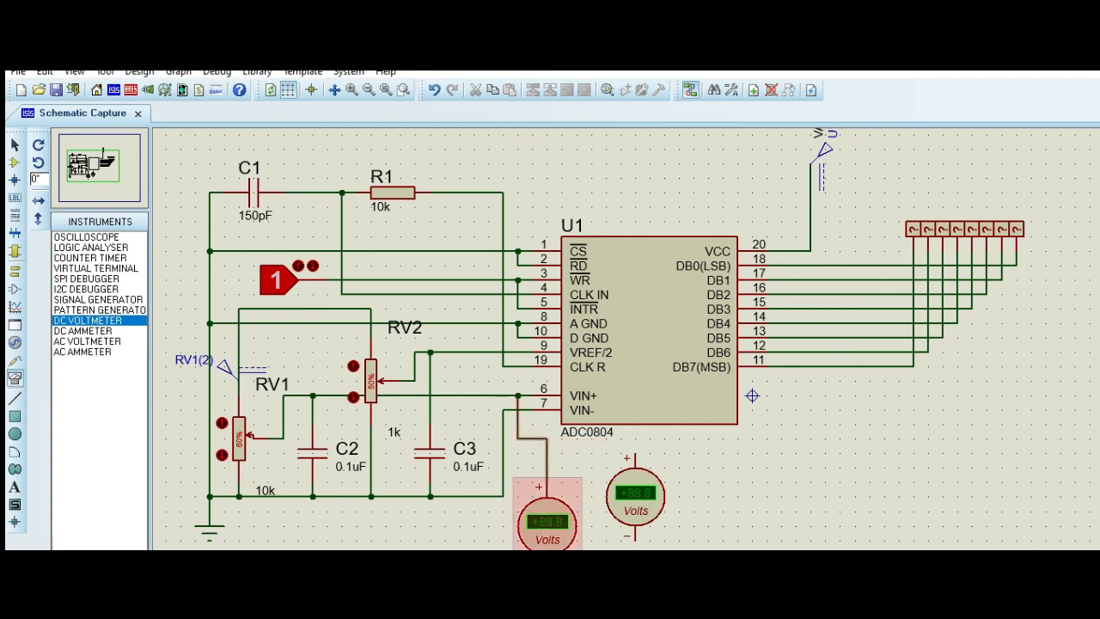
{"action": "left_click", "coordinate": [544, 525]}
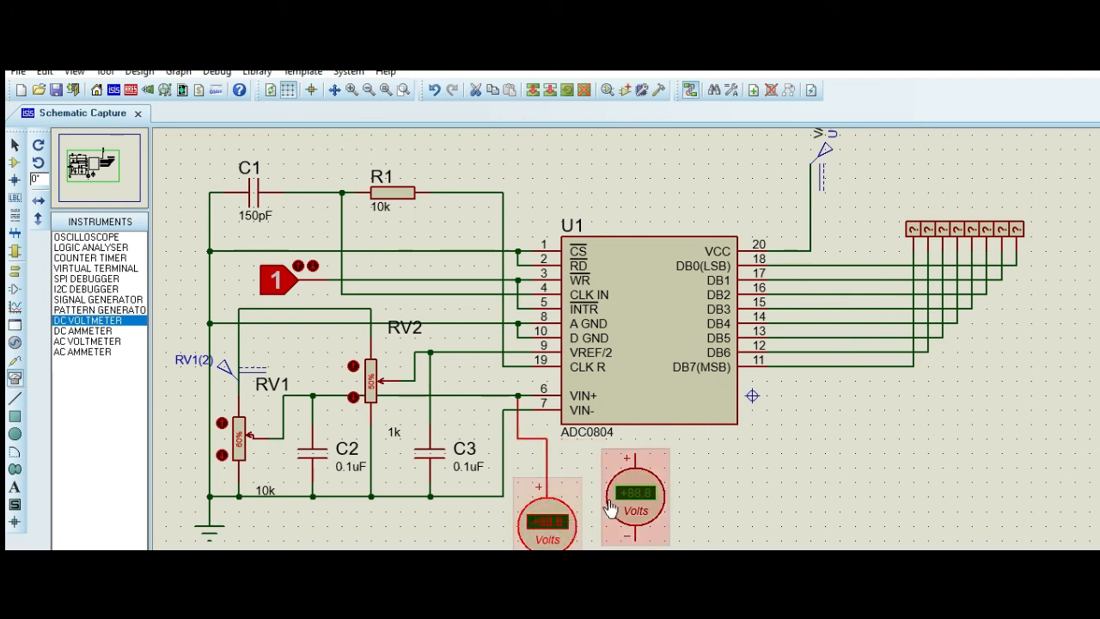
Move the U1(VCC) supply generator down so it sits level with pin 20 of the ADC0804.
{"action": "scroll", "coordinate": [621, 459], "scroll_direction": "down", "scroll_amount": 1}
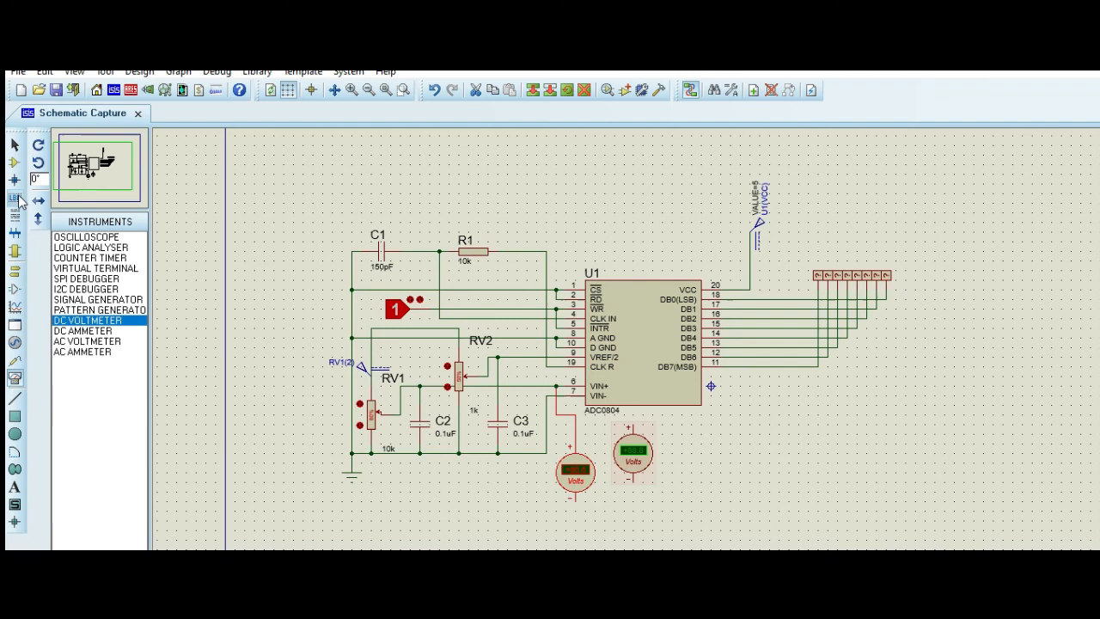
{"action": "left_click", "coordinate": [14, 144]}
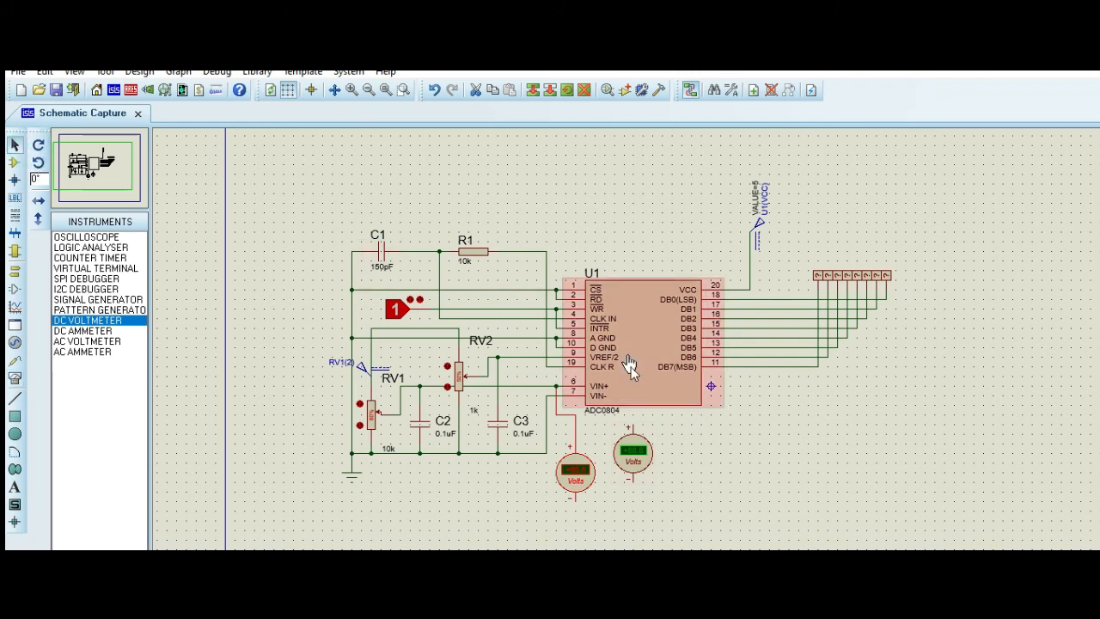
{"action": "scroll", "coordinate": [630, 365], "scroll_direction": "up", "scroll_amount": 1}
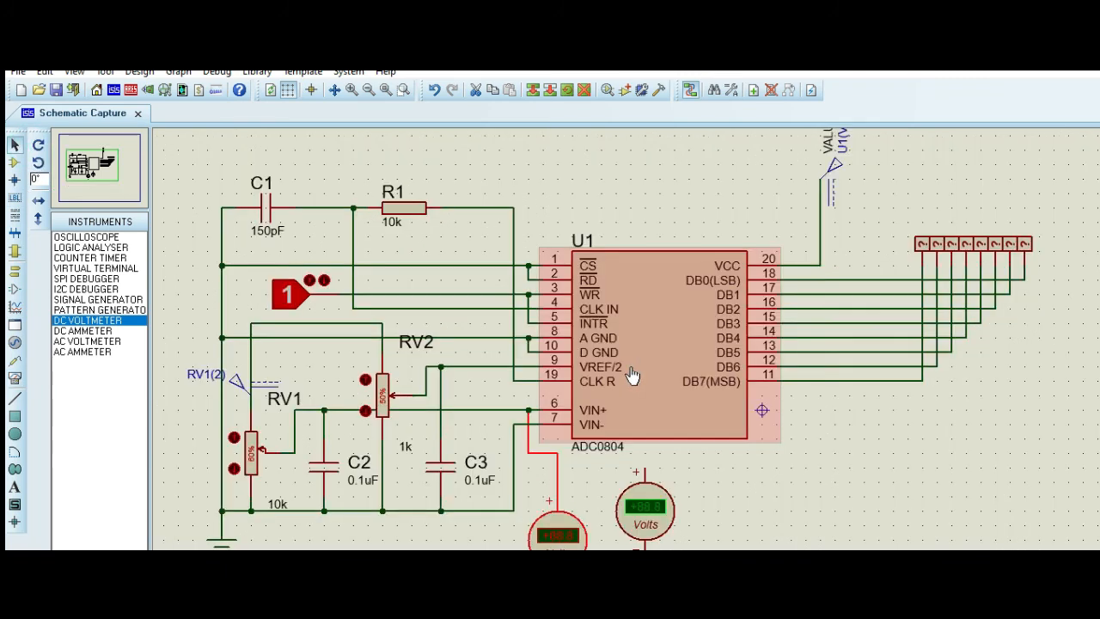
{"action": "left_click", "coordinate": [813, 498]}
{"action": "left_click_drag", "start_coordinate": [110, 187], "coordinate": [86, 164]}
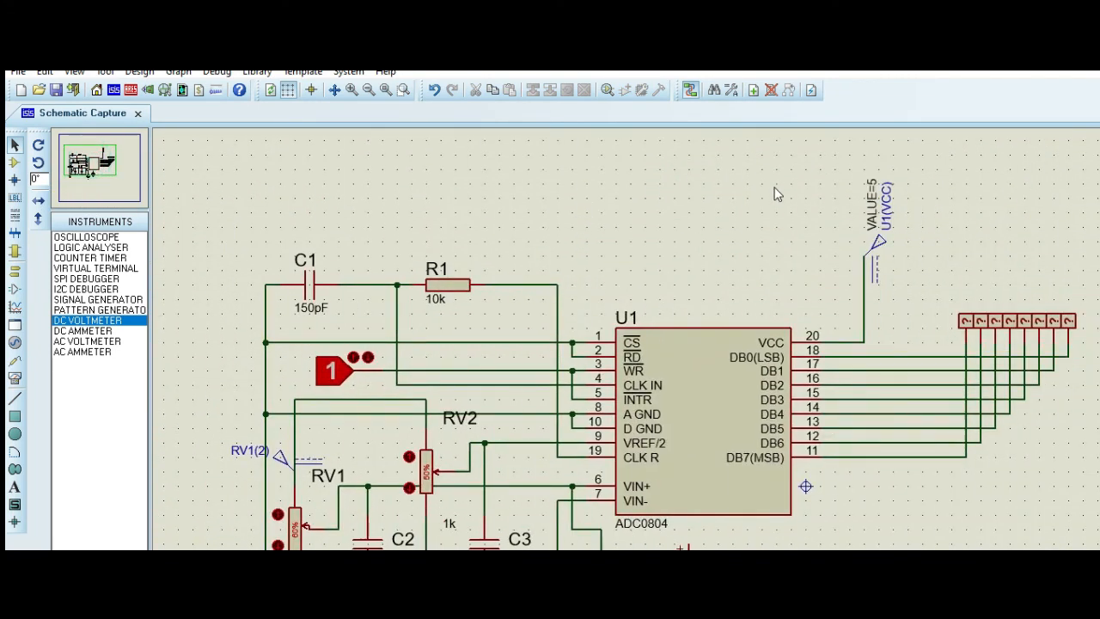
{"action": "left_click", "coordinate": [878, 232]}
{"action": "left_click_drag", "start_coordinate": [879, 239], "coordinate": [877, 331]}
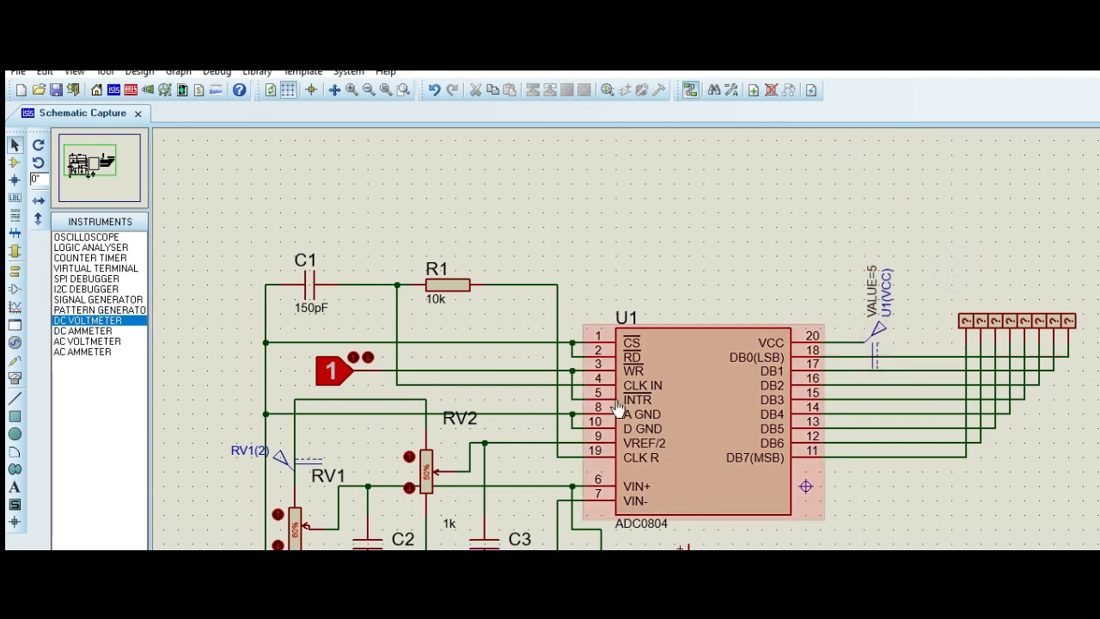
Move the VIN+ voltmeter slightly up and left, and wire its negative terminal to the ground wire below C3.
{"action": "scroll", "coordinate": [619, 407], "scroll_direction": "down", "scroll_amount": 3}
{"action": "scroll", "coordinate": [790, 389], "scroll_direction": "down", "scroll_amount": 2}
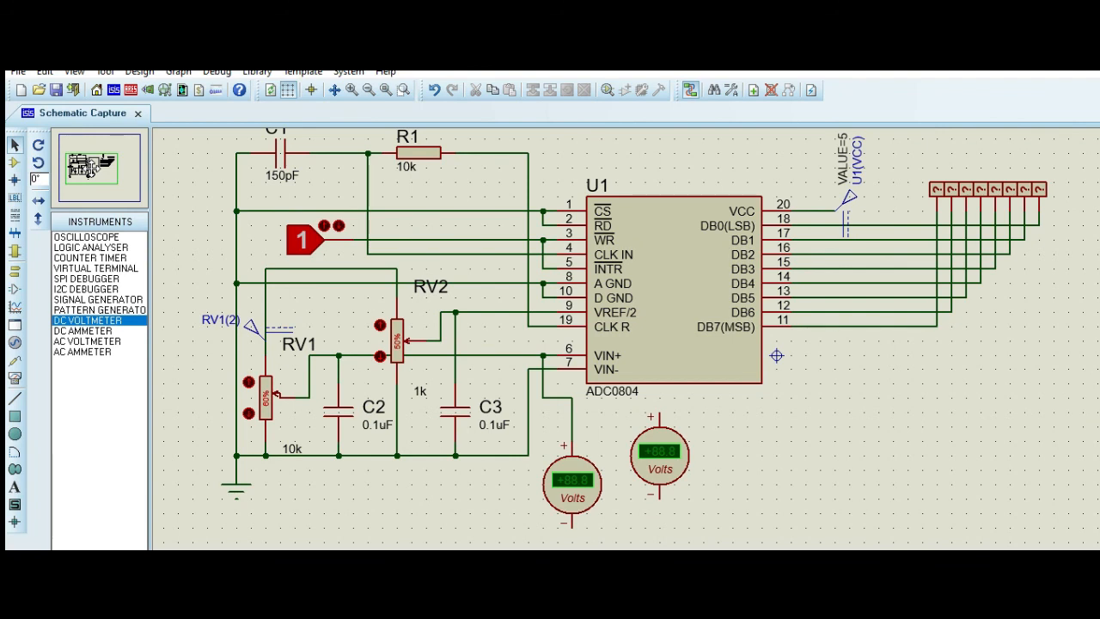
{"action": "scroll", "coordinate": [776, 355], "scroll_direction": "up", "scroll_amount": 1}
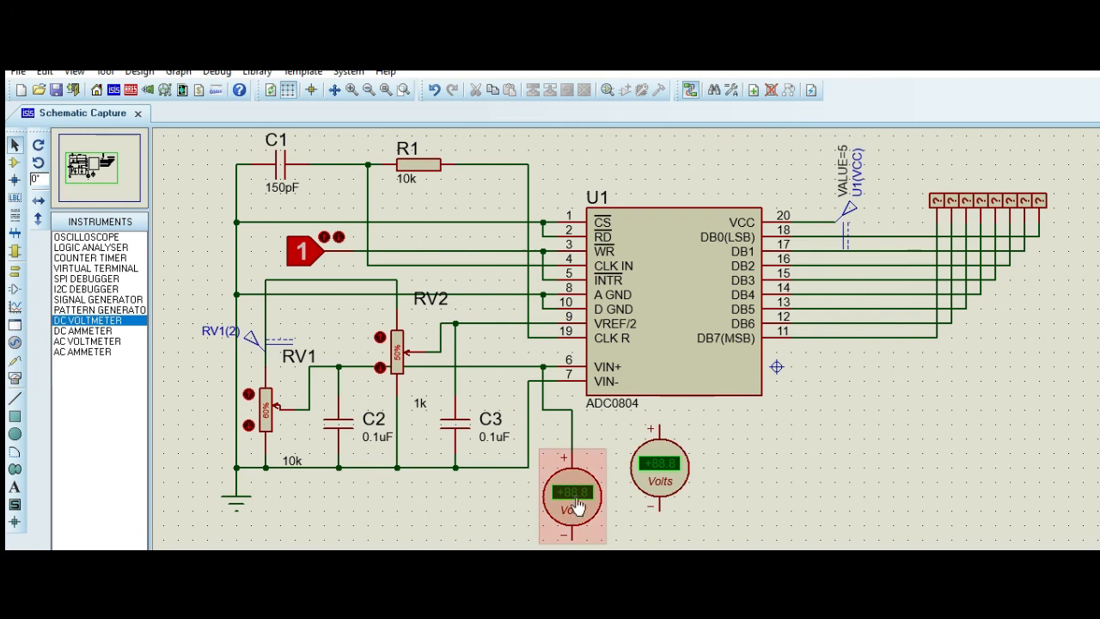
{"action": "left_click", "coordinate": [568, 526]}
{"action": "left_click_drag", "start_coordinate": [572, 526], "coordinate": [557, 517]}
{"action": "left_click", "coordinate": [628, 541]}
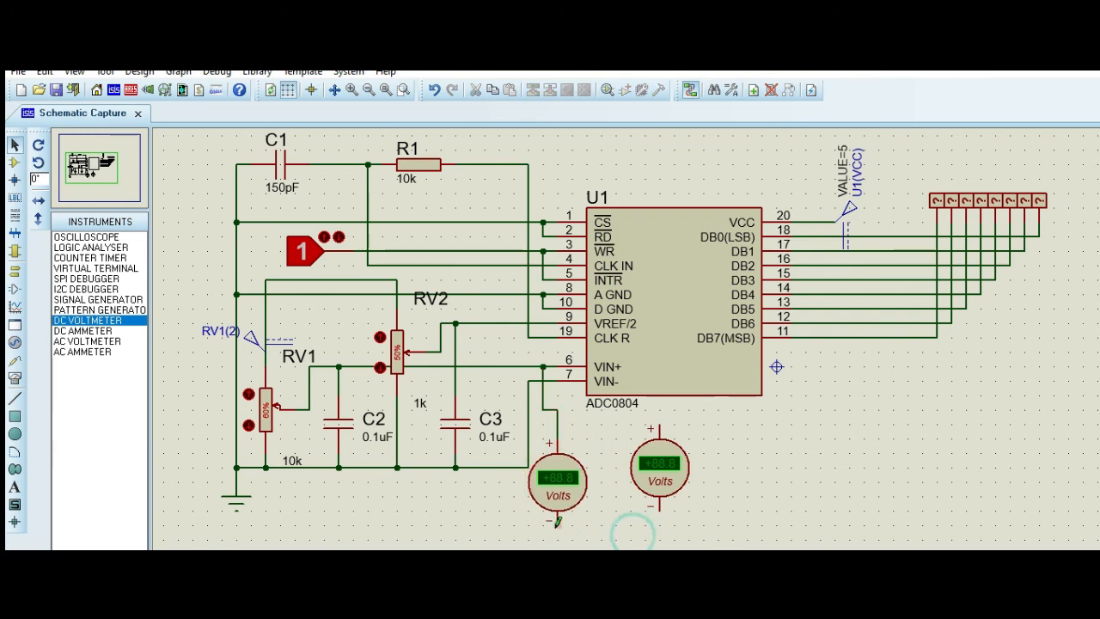
{"action": "left_click", "coordinate": [556, 522]}
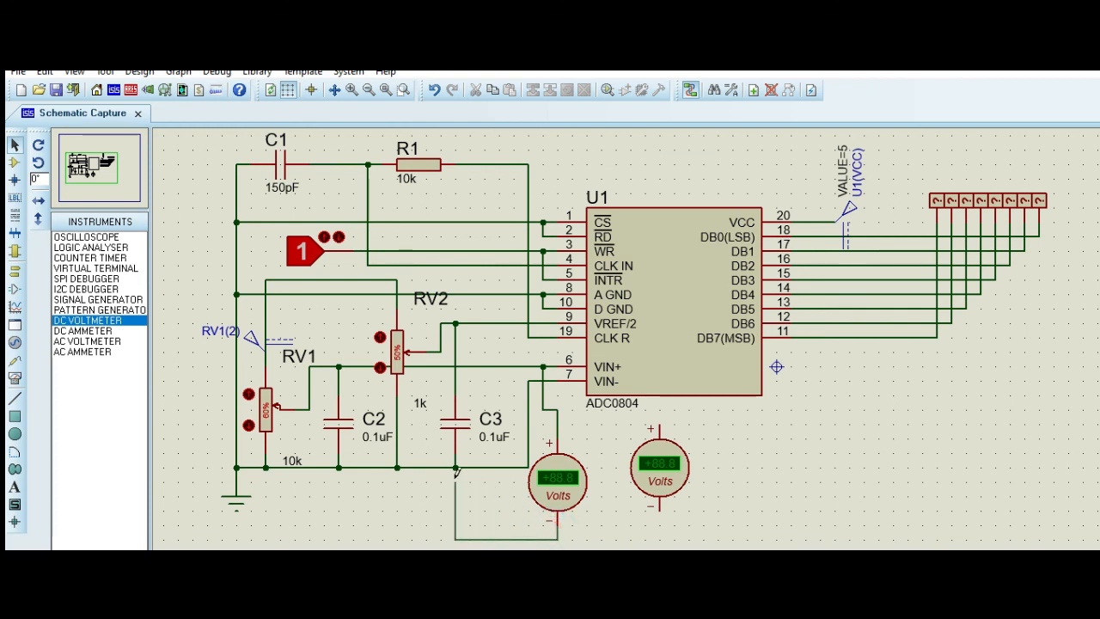
{"action": "left_click", "coordinate": [455, 468]}
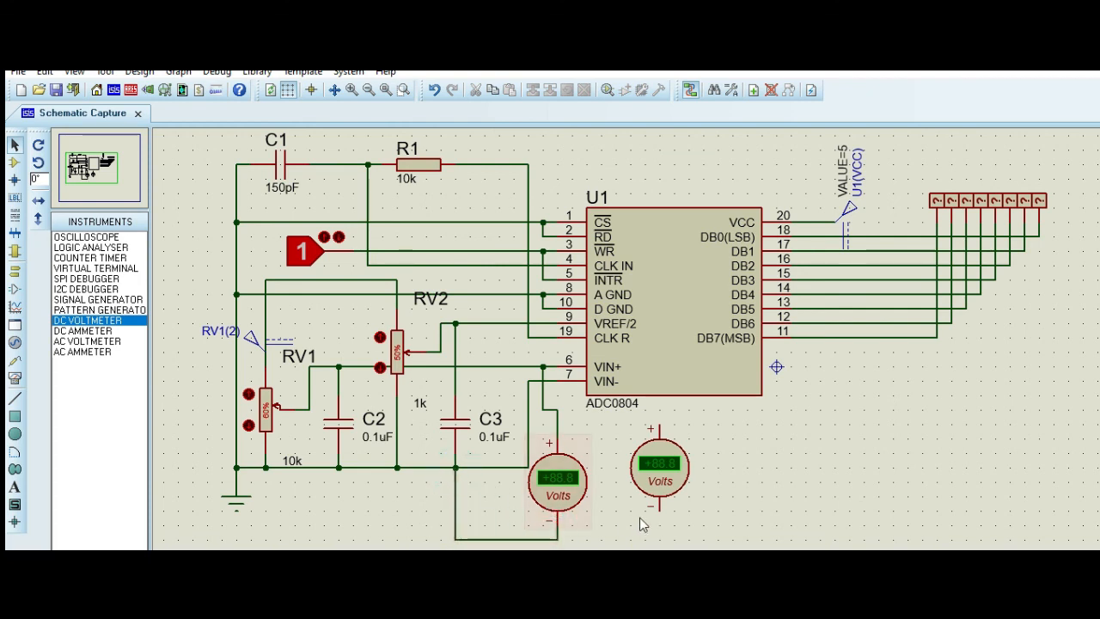
Move the second voltmeter closer to the first, wiring its negative terminal to the first meter's ground lead and its positive terminal to the VREF/2 line.
{"action": "left_click", "coordinate": [658, 475]}
{"action": "left_click_drag", "start_coordinate": [657, 475], "coordinate": [630, 487]}
{"action": "left_click", "coordinate": [729, 448]}
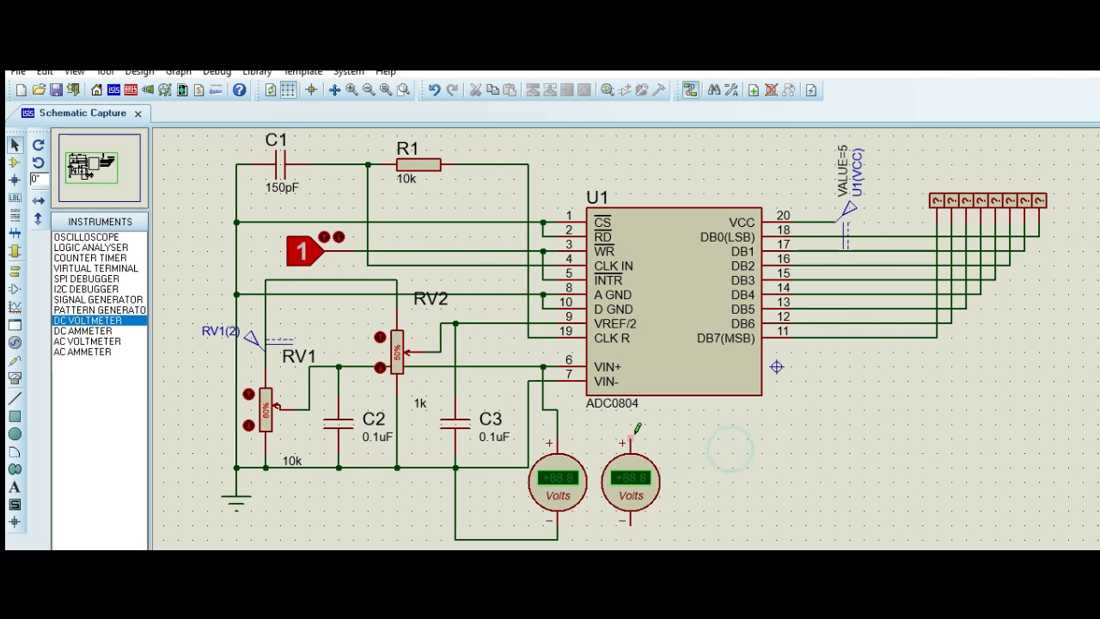
{"action": "left_click", "coordinate": [630, 521]}
{"action": "left_click", "coordinate": [558, 540]}
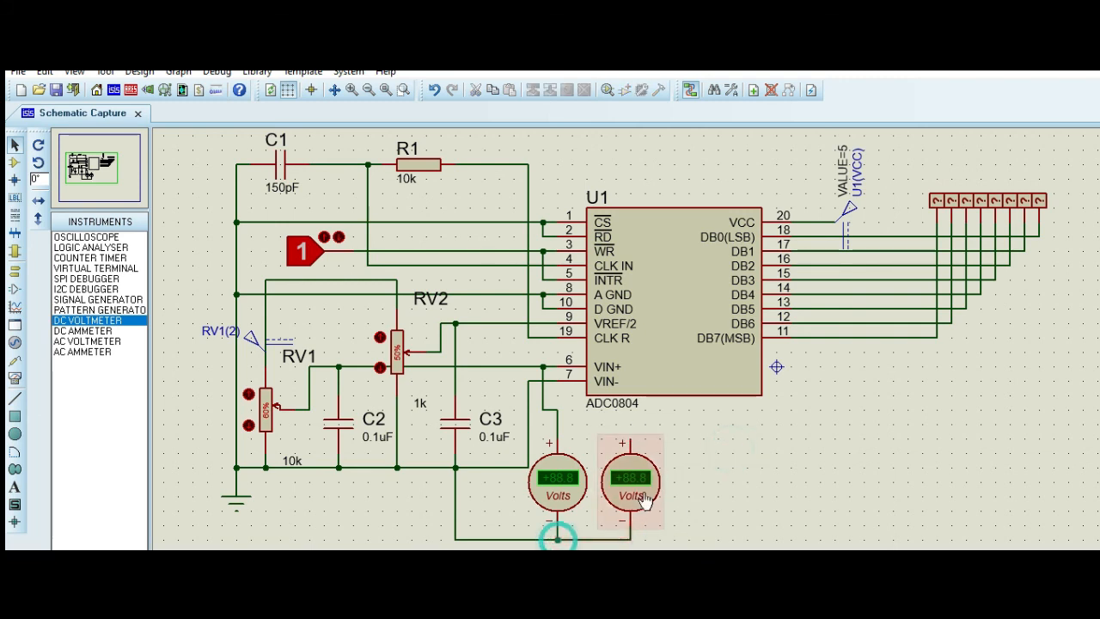
{"action": "left_click", "coordinate": [630, 438]}
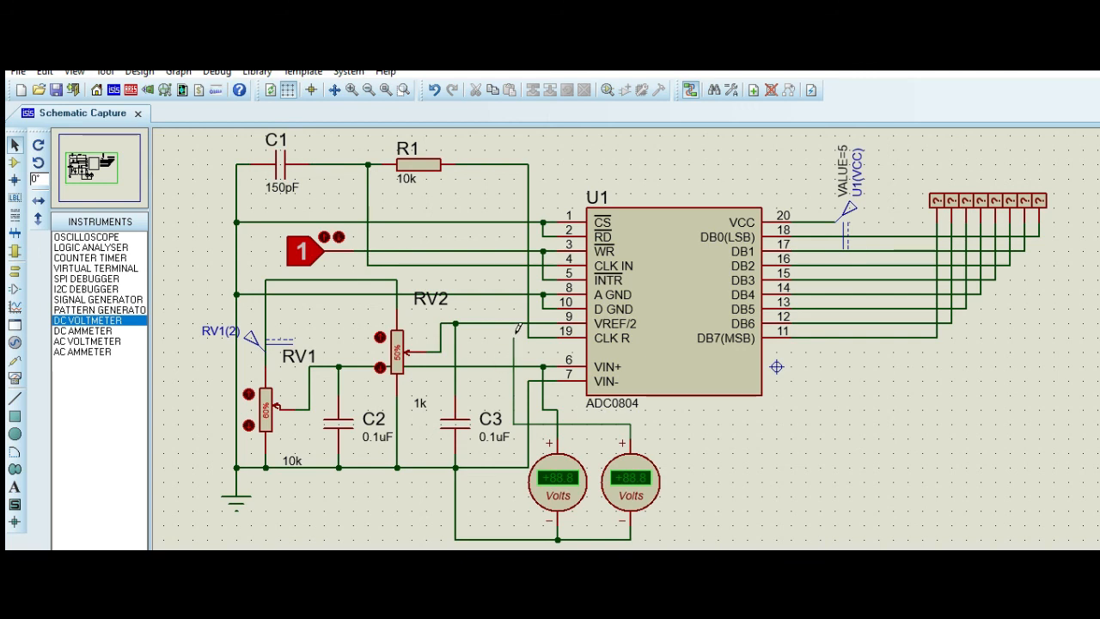
{"action": "left_click", "coordinate": [514, 324]}
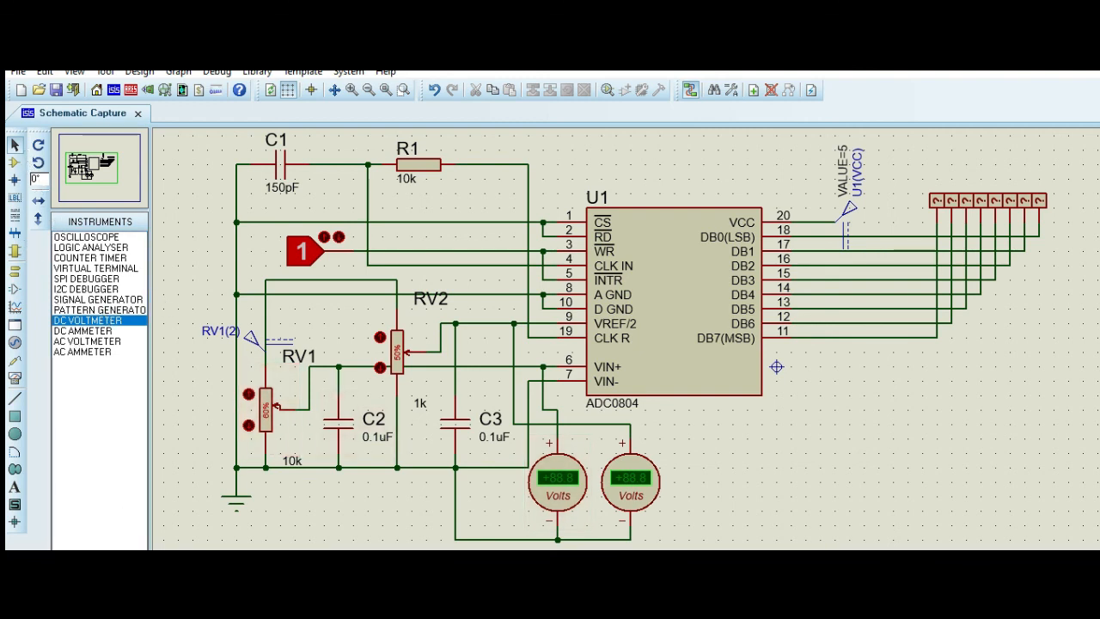
Run the simulation and toggle the WR logic state low and back high to trigger a conversion.
{"action": "key", "text": "F12"}
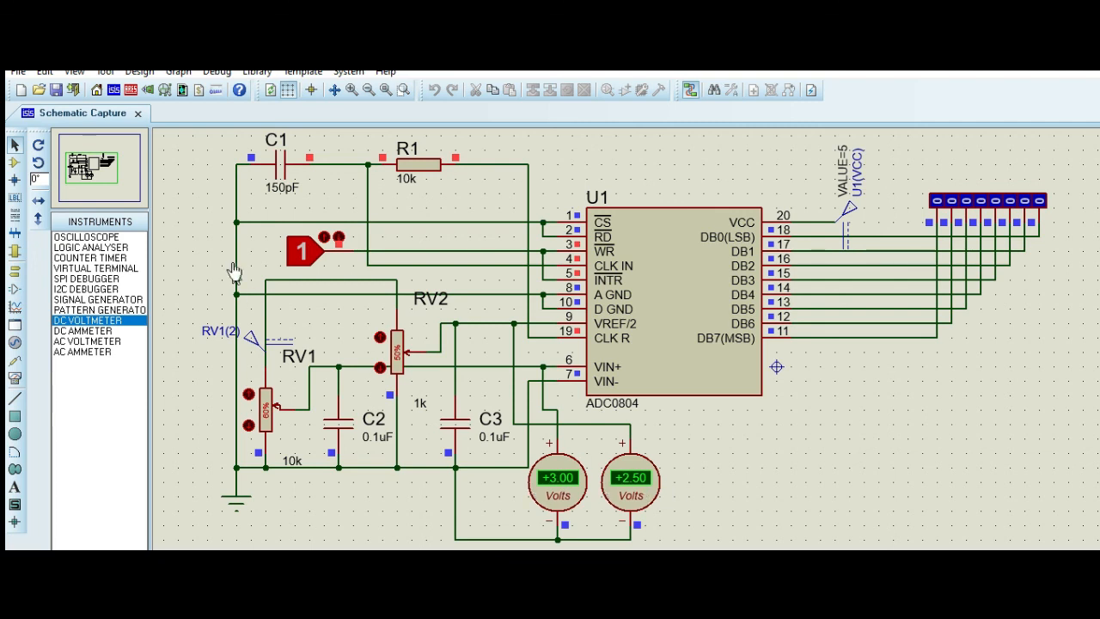
{"action": "left_click", "coordinate": [323, 238]}
{"action": "left_click", "coordinate": [326, 239]}
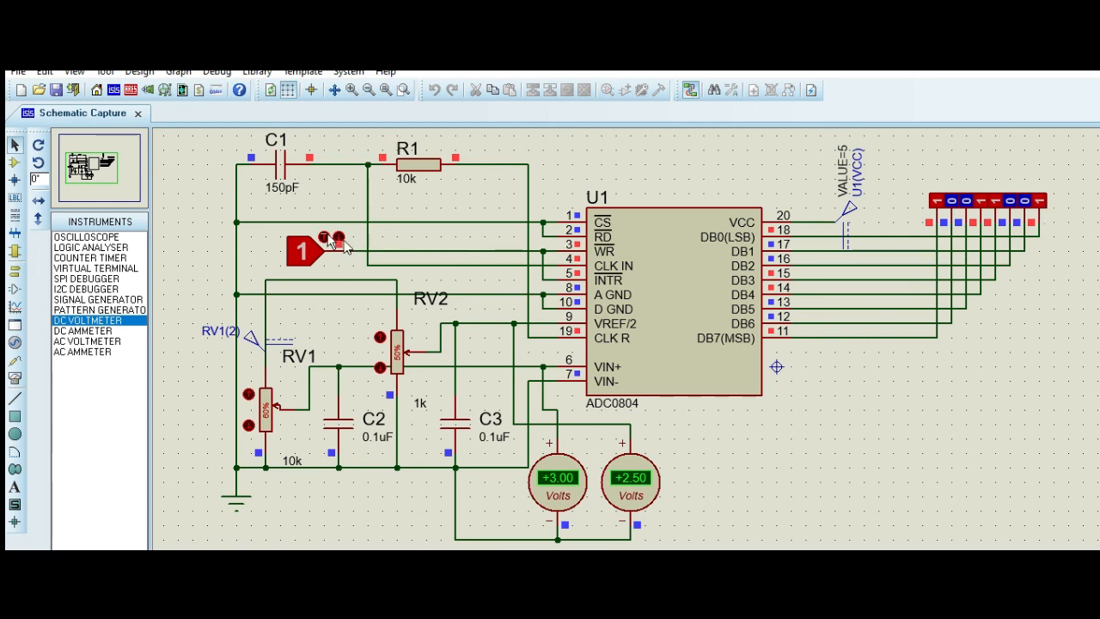
Set potentiometer RV1 to 81% and toggle the WR logic state to convert the new input voltage.
{"action": "left_click", "coordinate": [267, 396]}
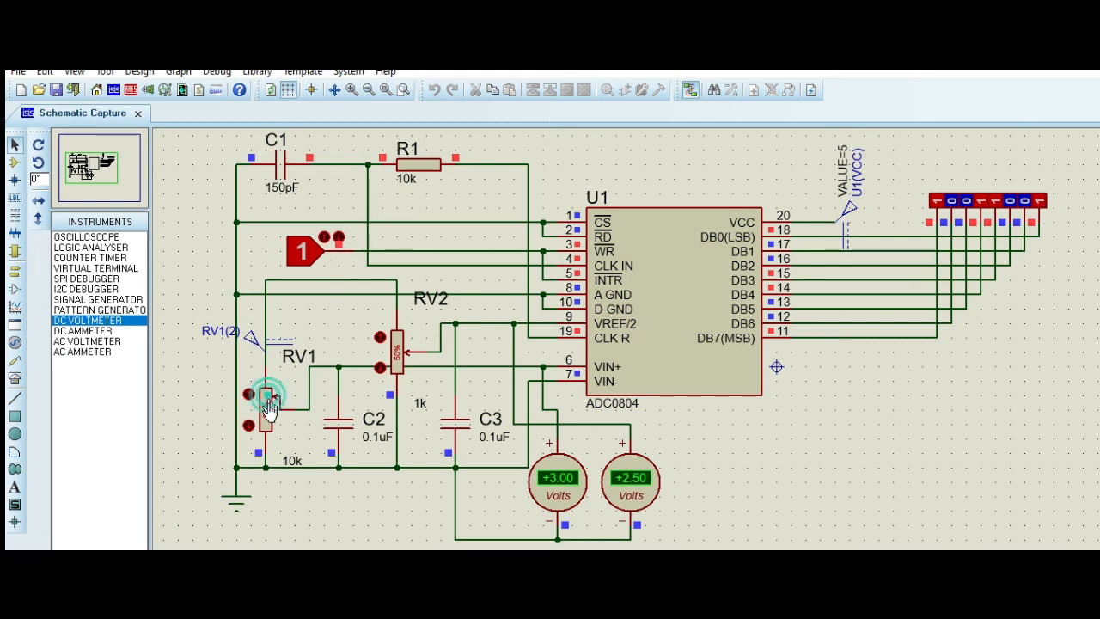
{"action": "left_click", "coordinate": [323, 238]}
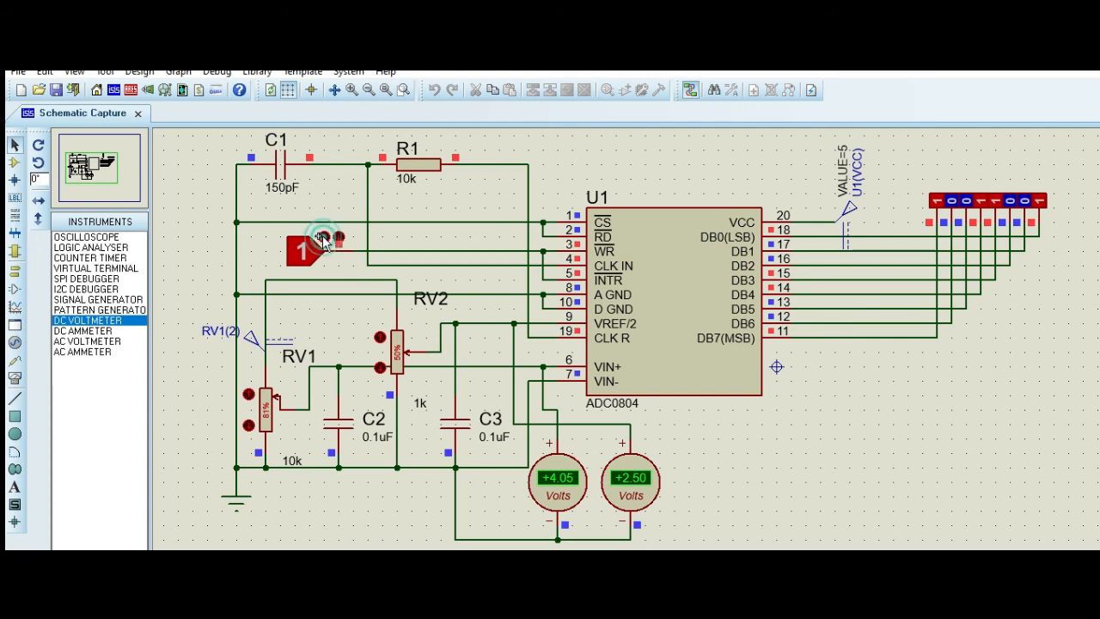
{"action": "left_click", "coordinate": [323, 238]}
{"action": "left_click", "coordinate": [325, 238]}
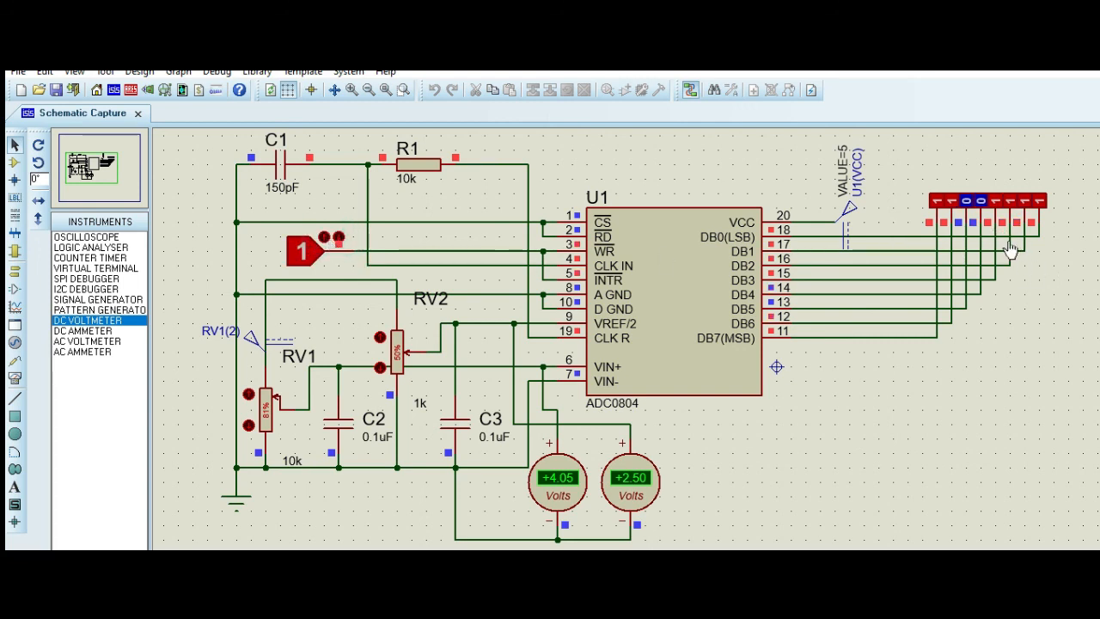
Raise potentiometer RV1 to 93% and toggle the WR logic state low and back high for another conversion.
{"action": "left_click", "coordinate": [248, 394]}
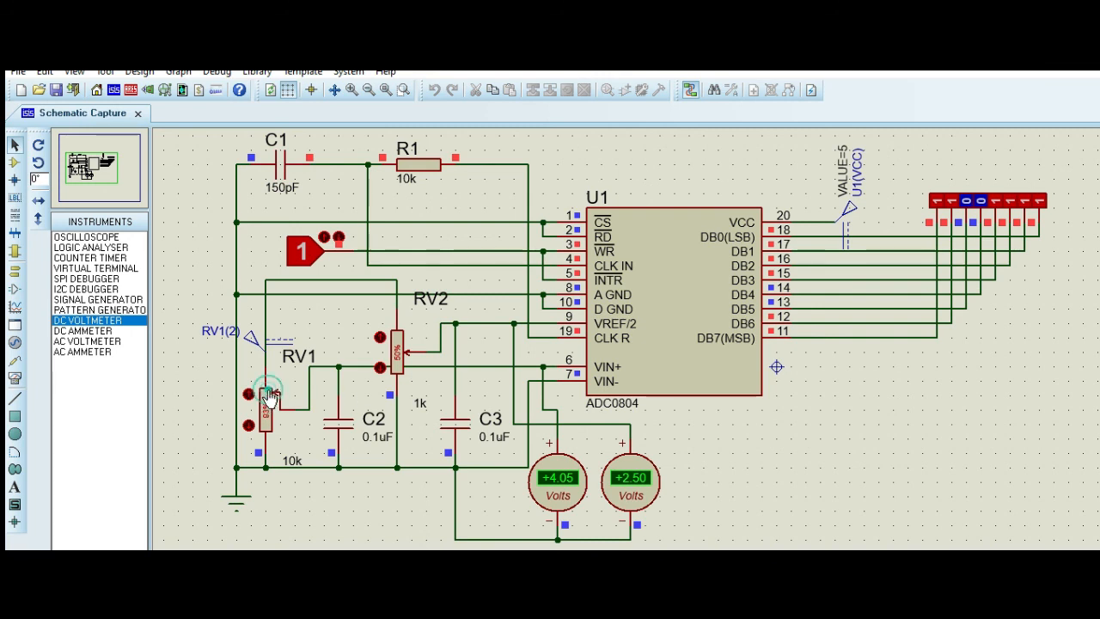
{"action": "left_click", "coordinate": [322, 239]}
{"action": "left_click", "coordinate": [323, 243]}
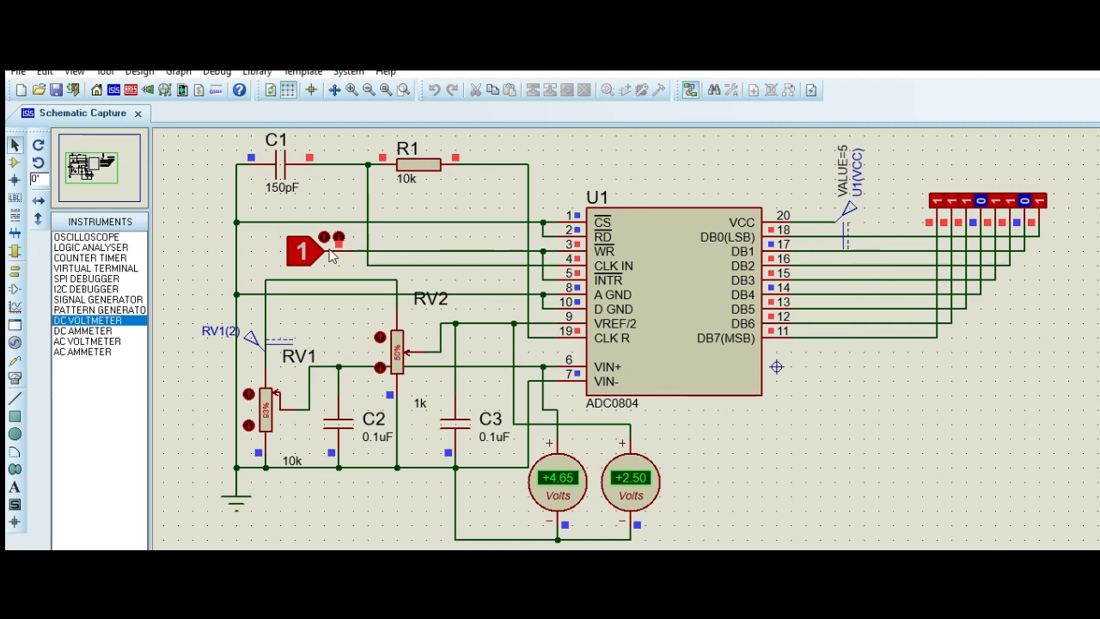
Set potentiometer RV1 to 99% and toggle the WR logic state low and back high to convert the input voltage.
{"action": "left_click", "coordinate": [268, 397]}
{"action": "left_click", "coordinate": [306, 250]}
{"action": "left_click", "coordinate": [308, 251]}
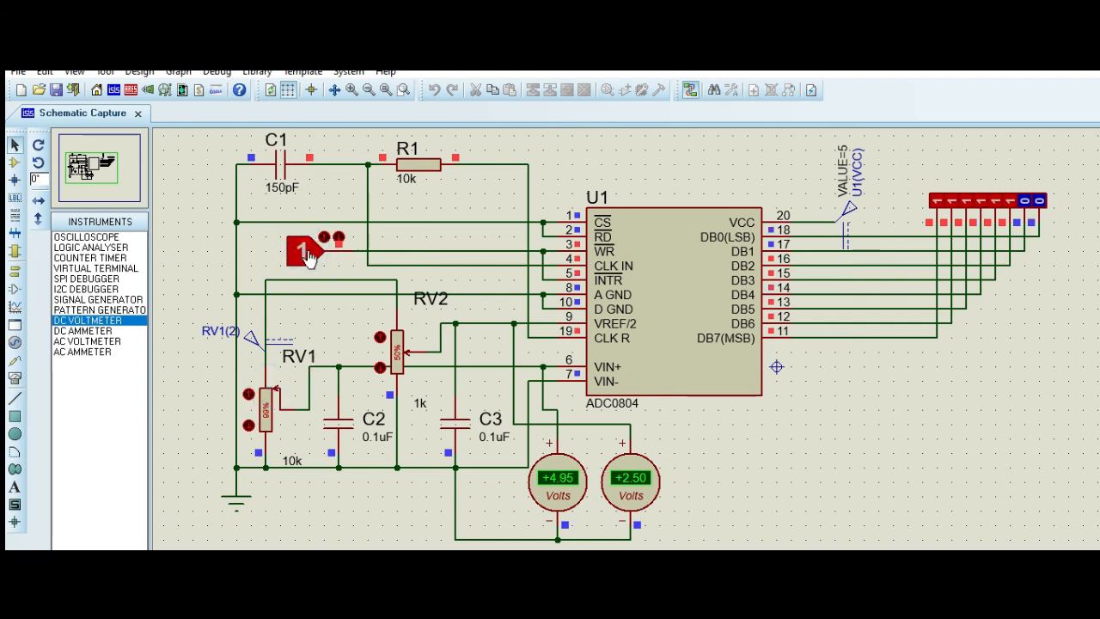
Raise potentiometer RV1 to its 100% maximum and pulse the WR logic state low and back high for a full-scale conversion.
{"action": "left_click", "coordinate": [248, 394]}
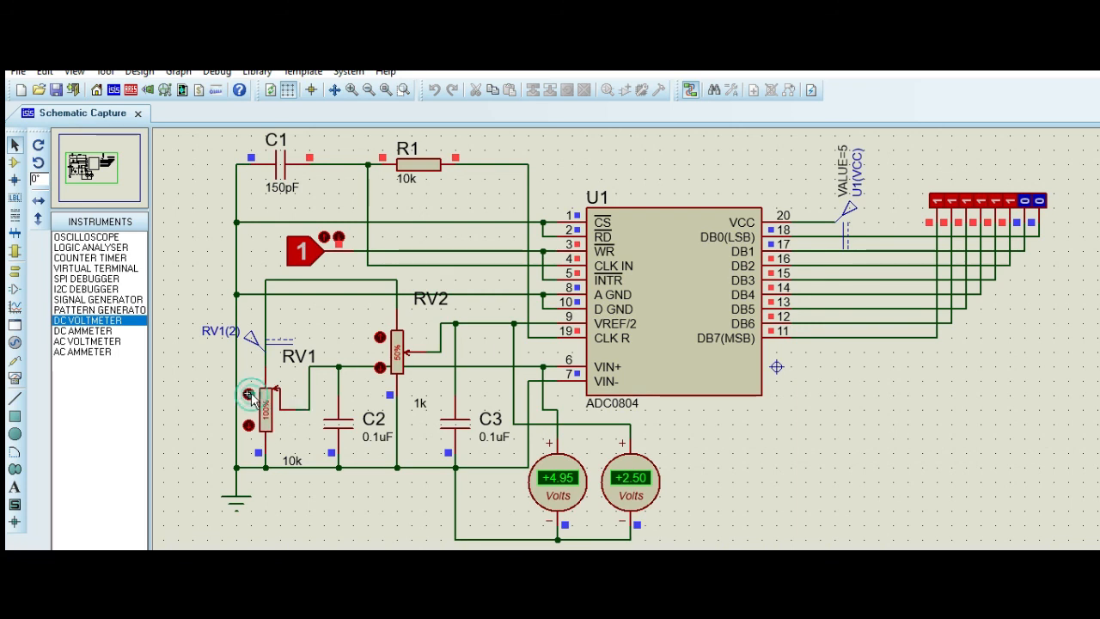
{"action": "left_click", "coordinate": [305, 250]}
{"action": "left_click", "coordinate": [306, 251]}
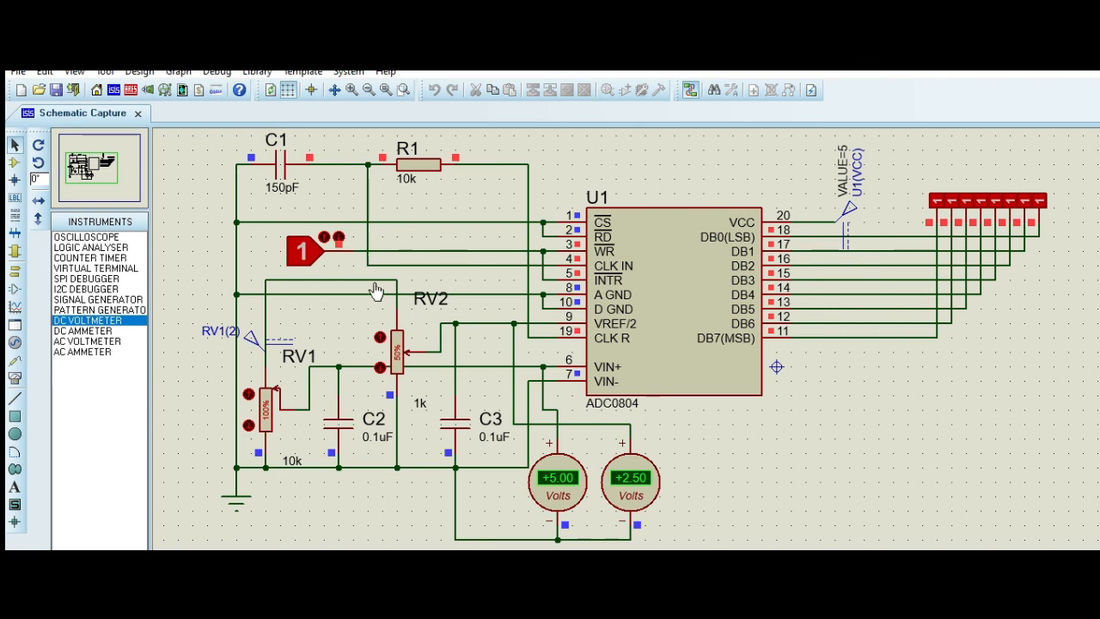
Lower potentiometer RV1 all the way to 0% and toggle the WR logic state low and back high for a zero-input conversion.
{"action": "left_click", "coordinate": [248, 424]}
{"action": "left_click", "coordinate": [248, 425]}
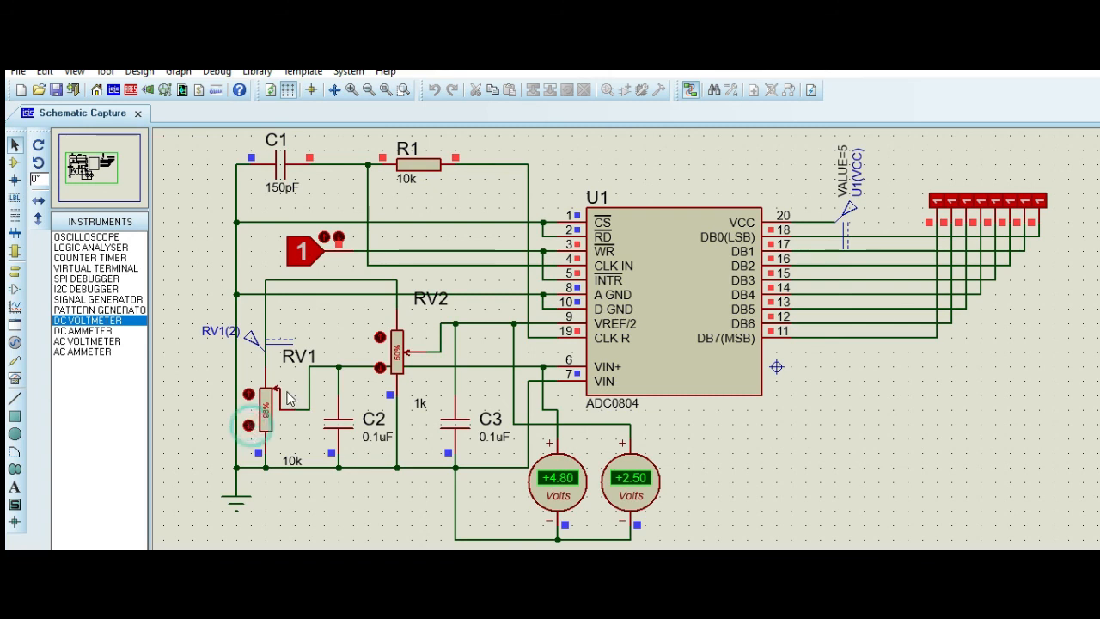
{"action": "left_click", "coordinate": [267, 409]}
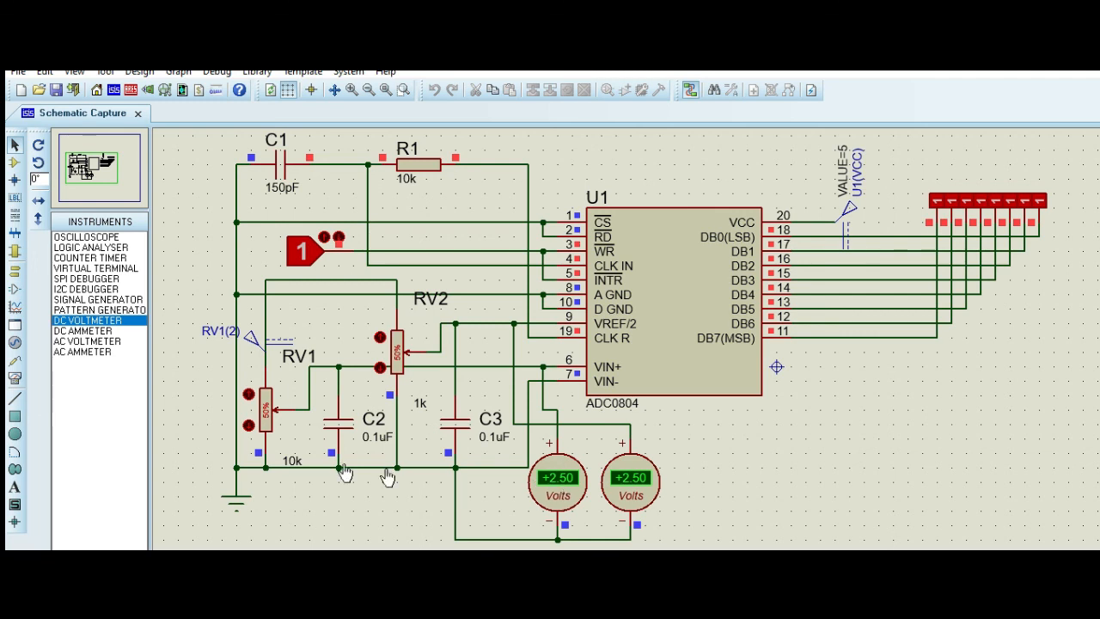
{"action": "left_click", "coordinate": [261, 426]}
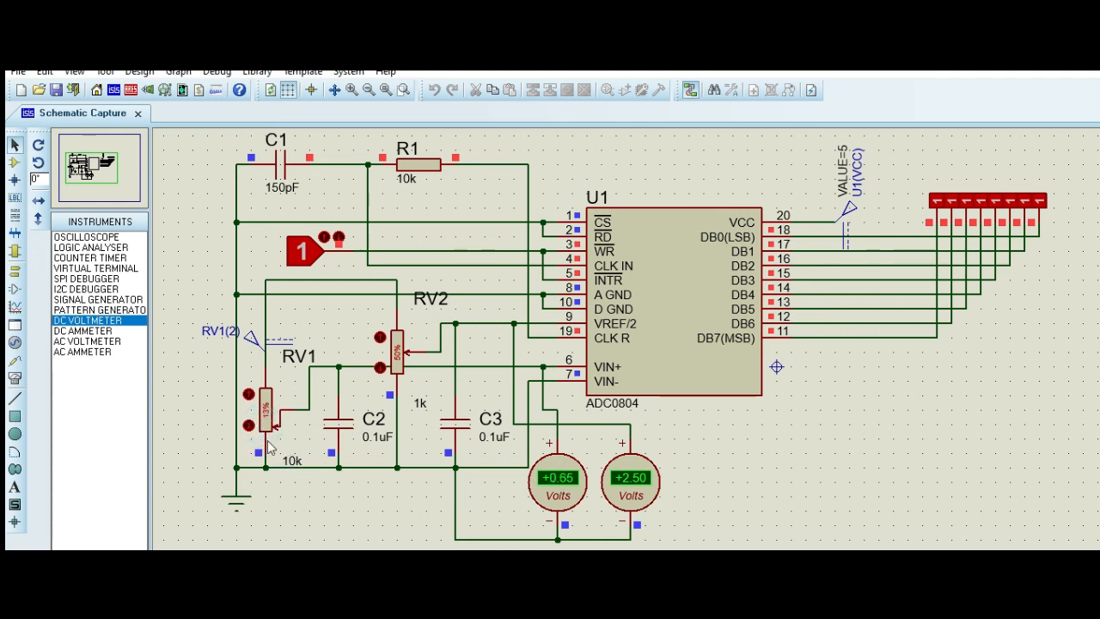
{"action": "left_click", "coordinate": [280, 448]}
{"action": "left_click", "coordinate": [249, 425]}
{"action": "left_click", "coordinate": [249, 425]}
{"action": "left_click", "coordinate": [249, 425]}
{"action": "left_click", "coordinate": [249, 426]}
{"action": "left_click", "coordinate": [249, 425]}
{"action": "left_click", "coordinate": [249, 425]}
{"action": "left_click", "coordinate": [250, 426]}
{"action": "left_click", "coordinate": [250, 425]}
{"action": "left_click", "coordinate": [249, 425]}
{"action": "left_click", "coordinate": [249, 425]}
{"action": "left_click", "coordinate": [249, 425]}
{"action": "left_click", "coordinate": [249, 425]}
{"action": "left_click", "coordinate": [250, 425]}
{"action": "left_click", "coordinate": [303, 250]}
{"action": "left_click", "coordinate": [303, 250]}
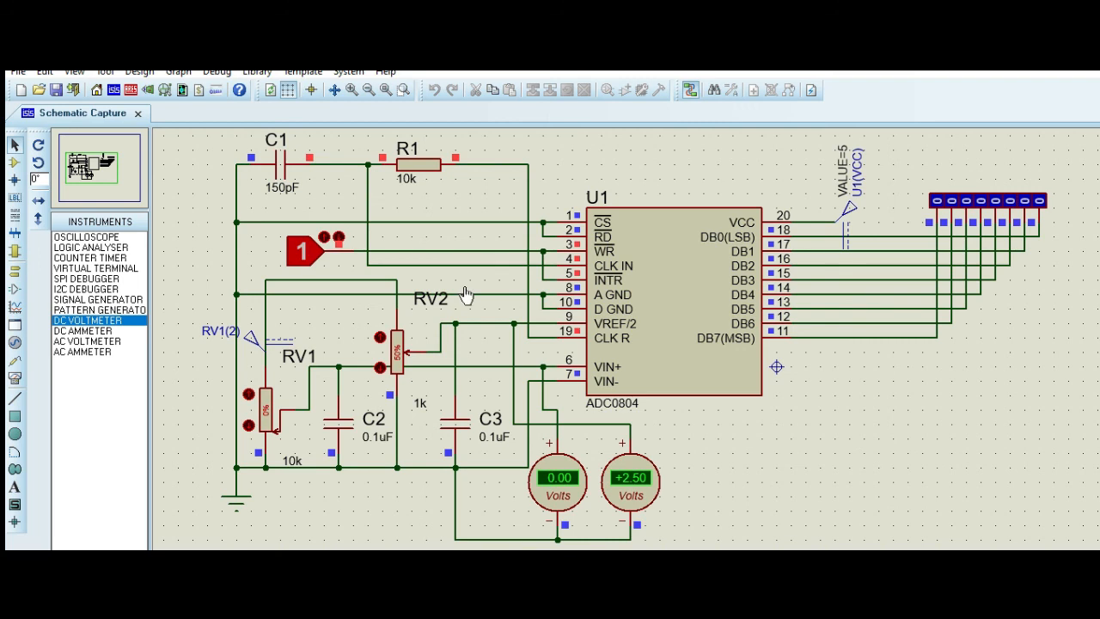
Raise potentiometer RV1 to 1% and toggle the WR logic state low and back high to convert the small input voltage.
{"action": "left_click", "coordinate": [248, 394]}
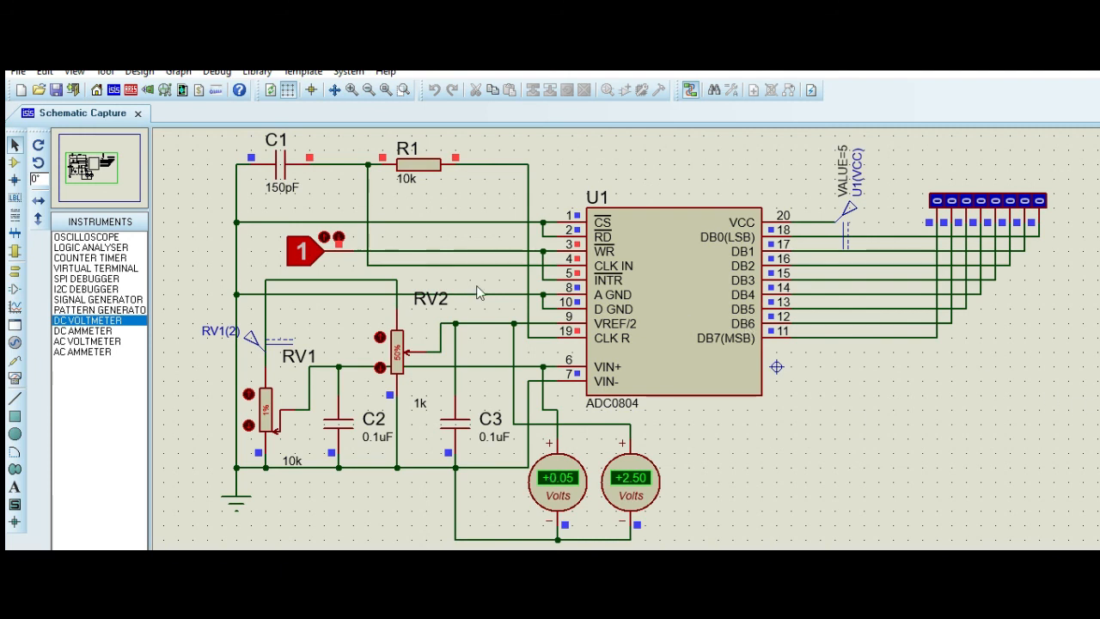
{"action": "left_click", "coordinate": [315, 256]}
{"action": "left_click", "coordinate": [317, 258]}
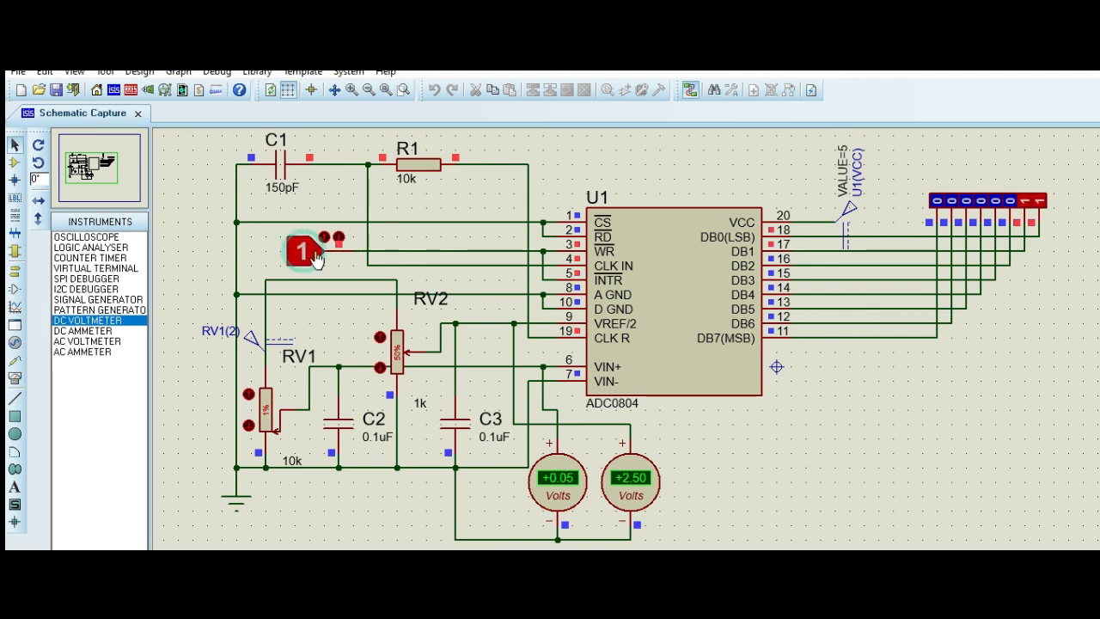